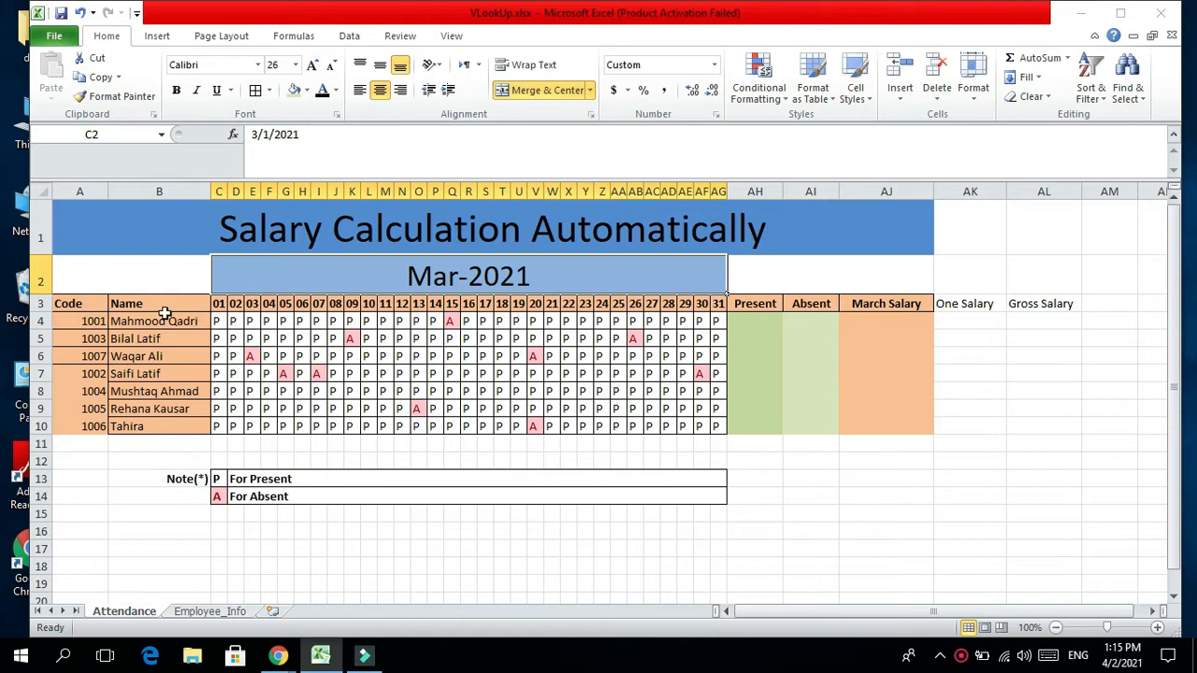
# Examine the March attendance grid for days 01 to 31 and the note explaining the P and A codes
pyautogui.moveTo(219, 304); pyautogui.dragTo(716, 427)
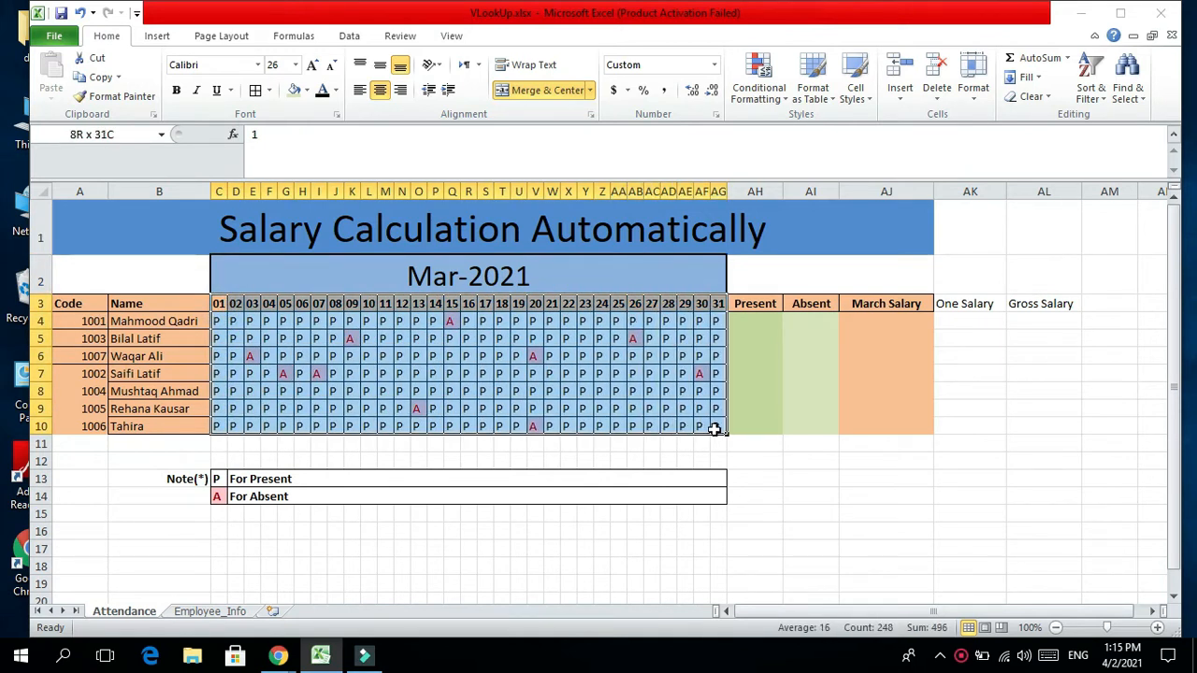
pyautogui.click(223, 322)
pyautogui.click(230, 479)
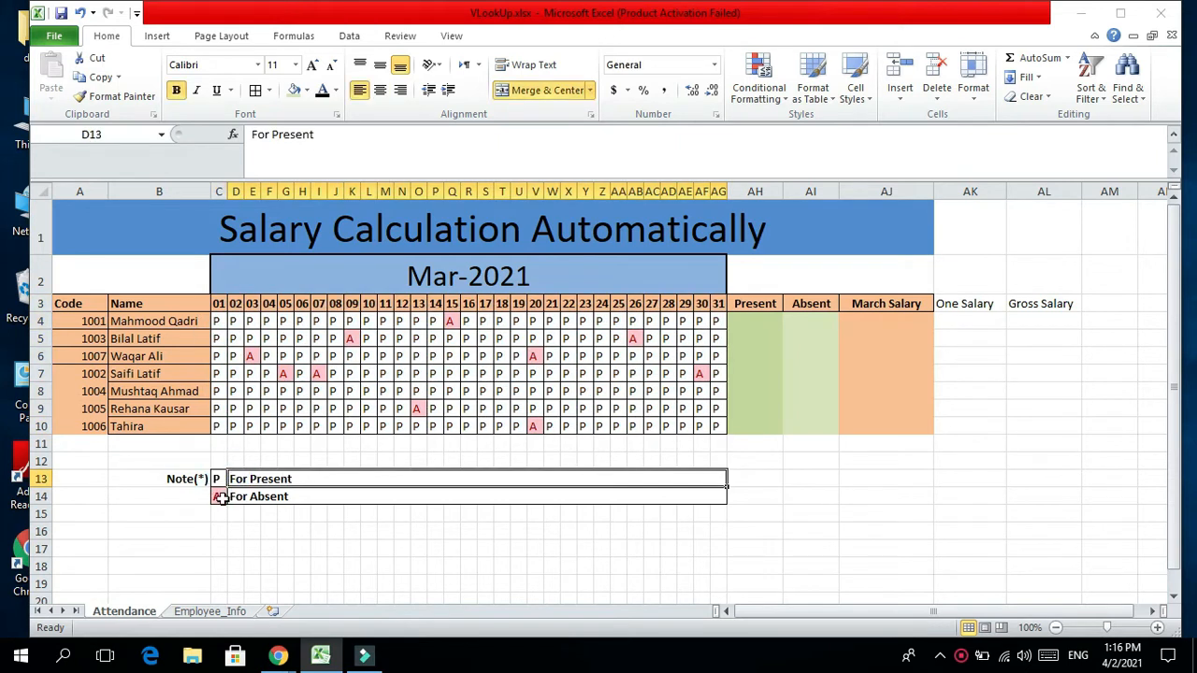
pyautogui.click(223, 497)
pyautogui.moveTo(236, 496); pyautogui.dragTo(218, 496)
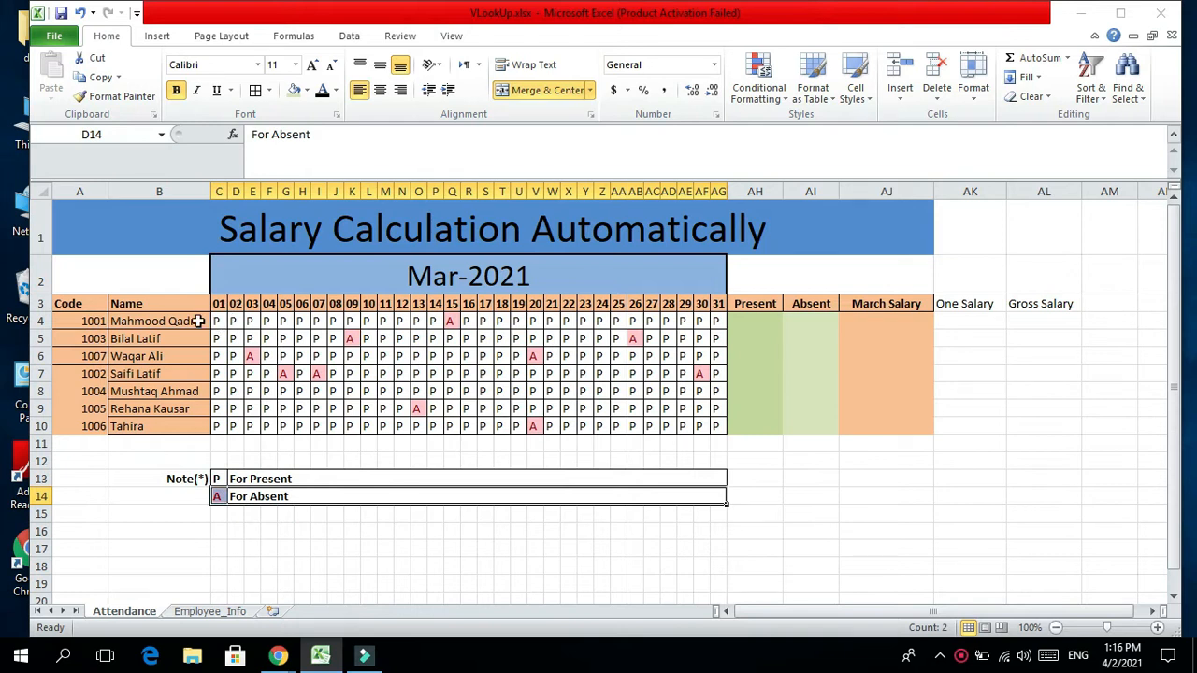
pyautogui.moveTo(218, 321); pyautogui.dragTo(719, 425)
pyautogui.click(701, 322)
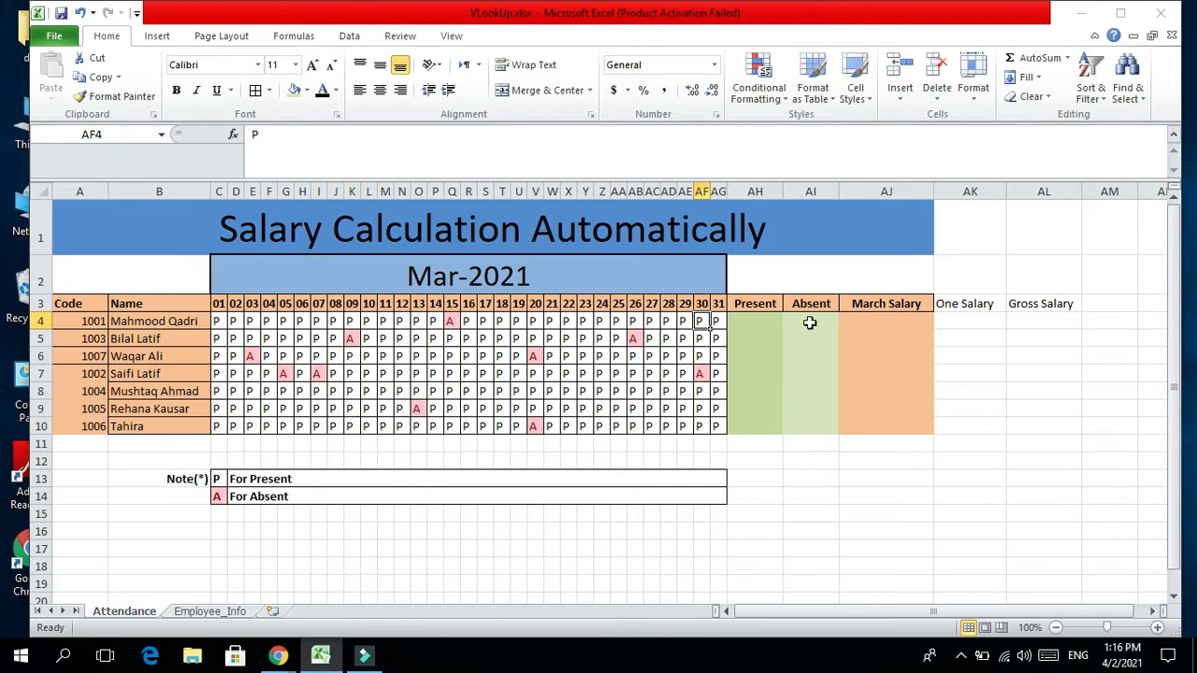
# Enter =COUNTIF(C4:AG4,"P") in Present cell AH4 and check the count against the absences and day numbers
pyautogui.click(753, 321)
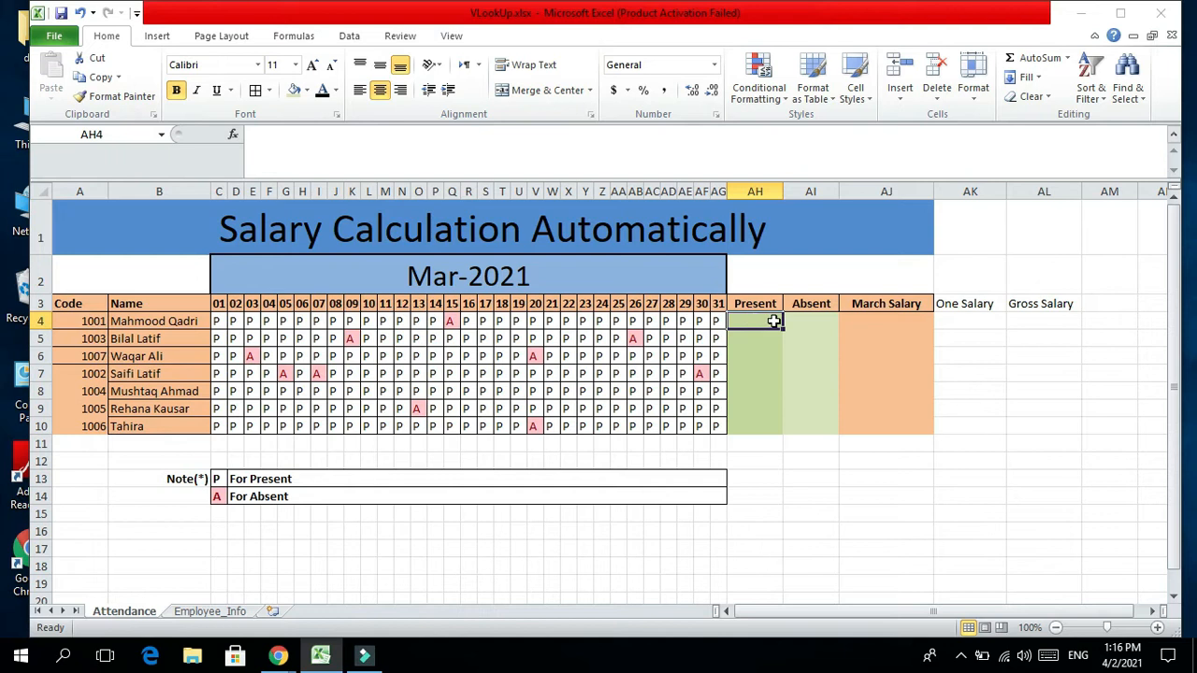
pyautogui.write('=Cp')
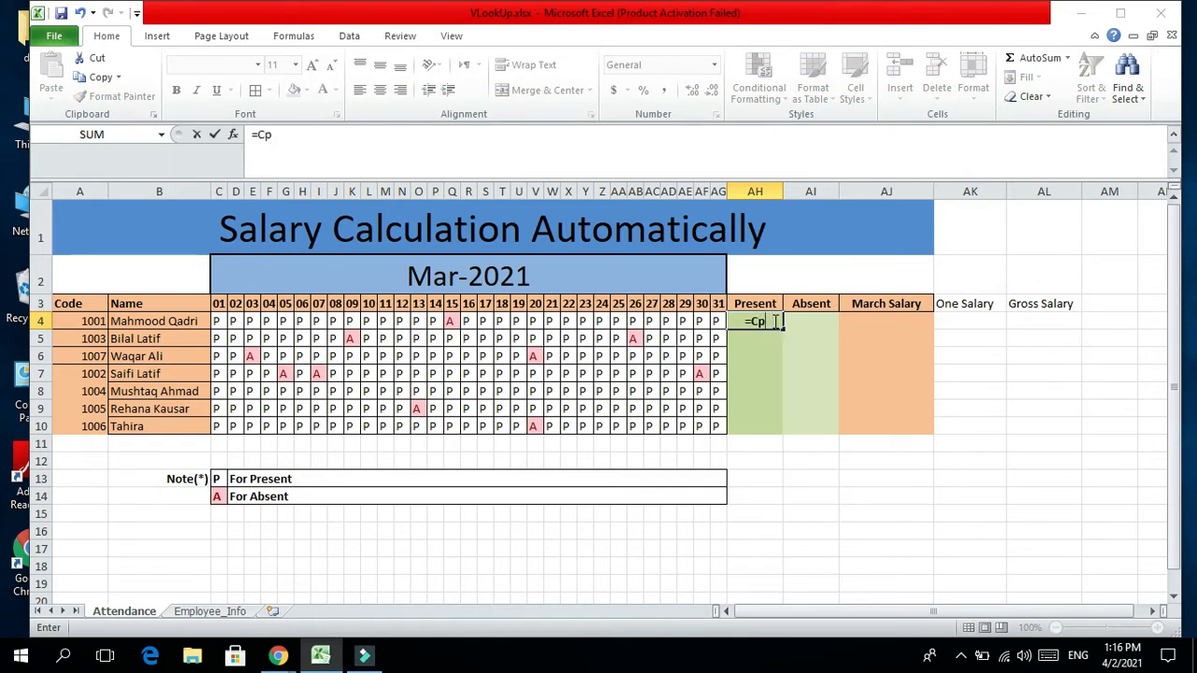
pyautogui.press('BackSpace')
pyautogui.write('ountif')
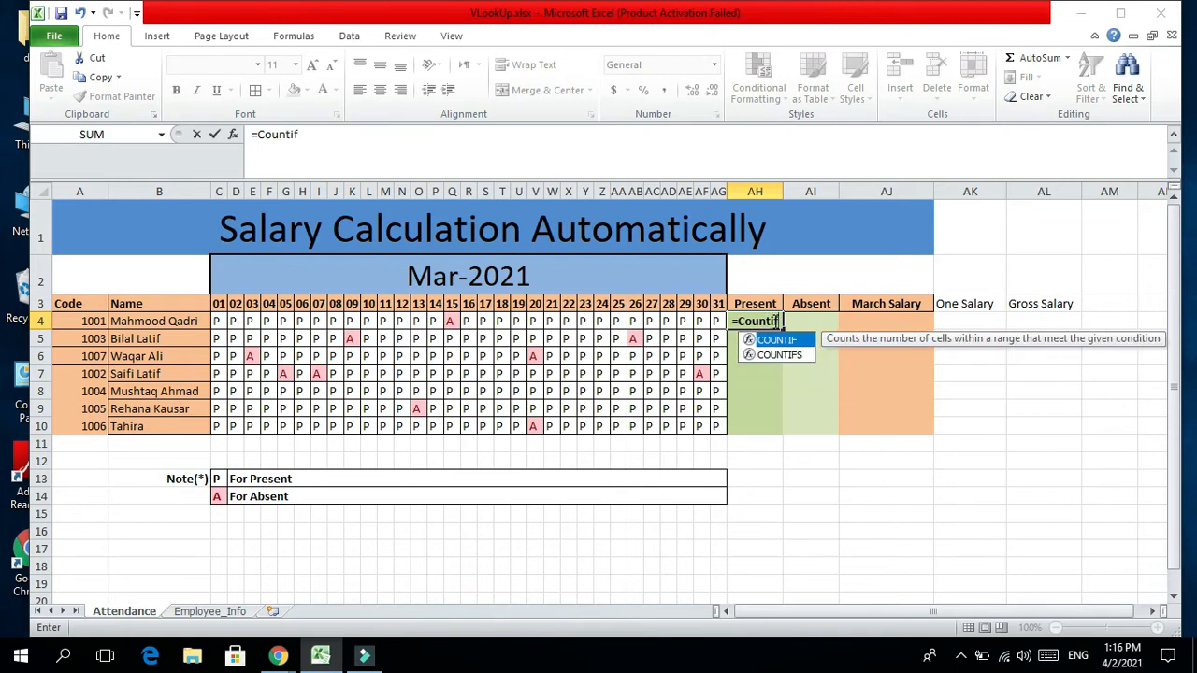
pyautogui.write('(')
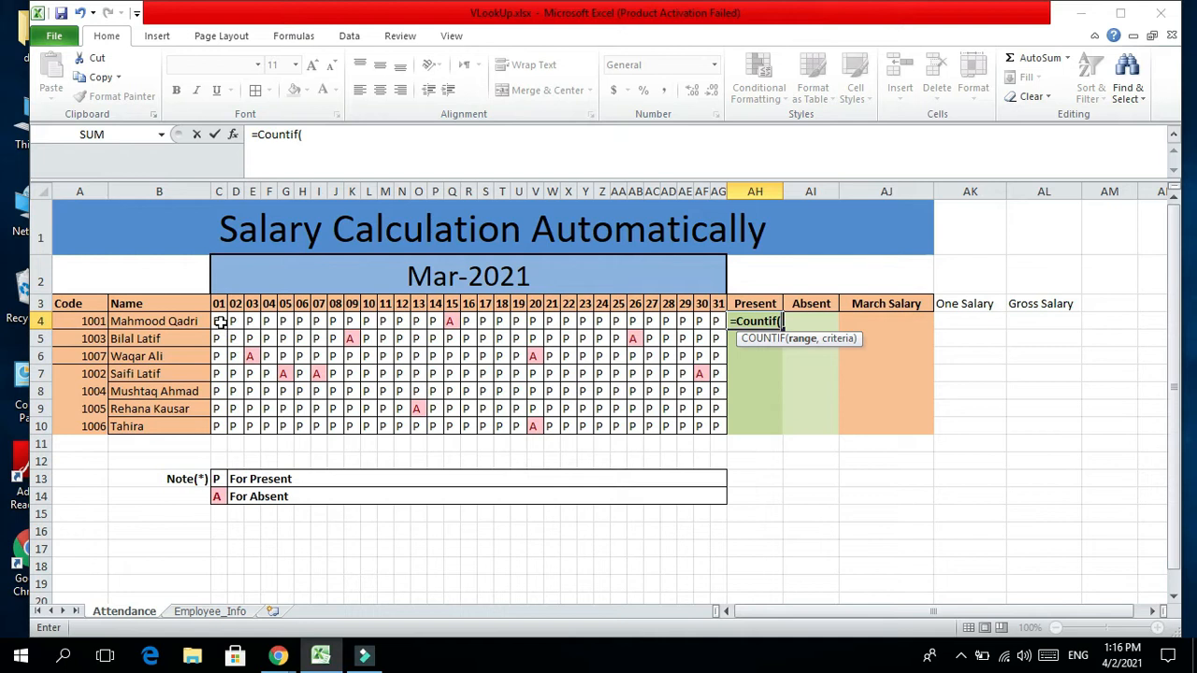
pyautogui.moveTo(219, 320); pyautogui.dragTo(718, 320)
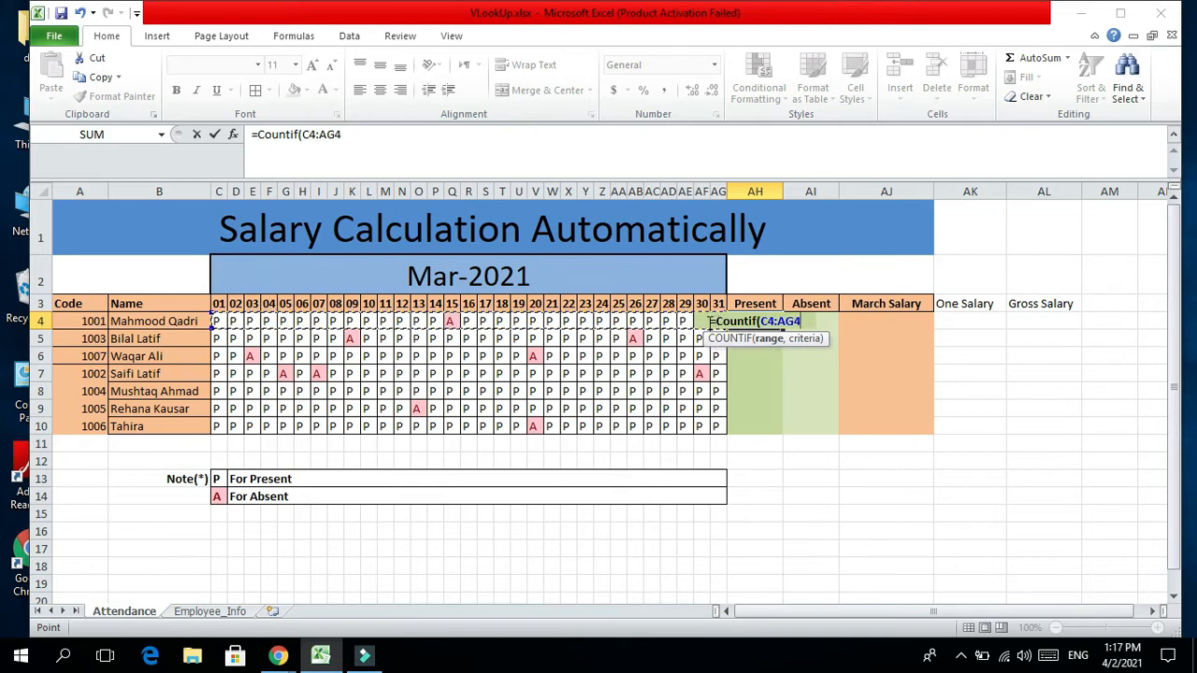
pyautogui.write(',')
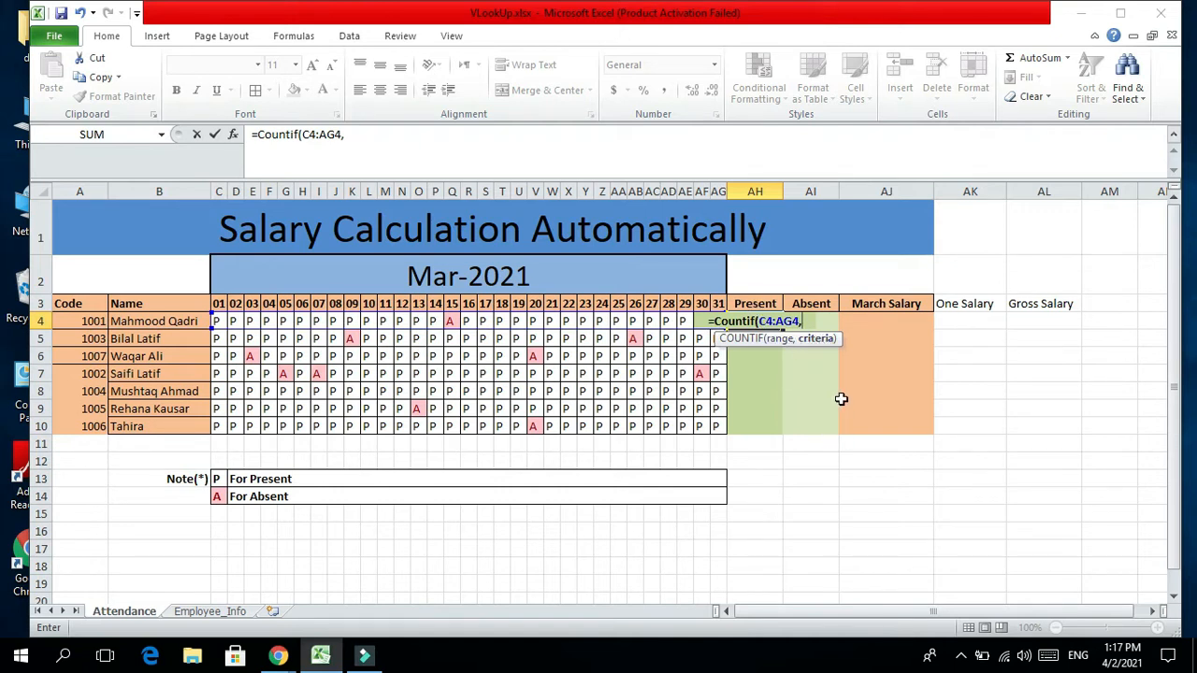
pyautogui.write('"P')
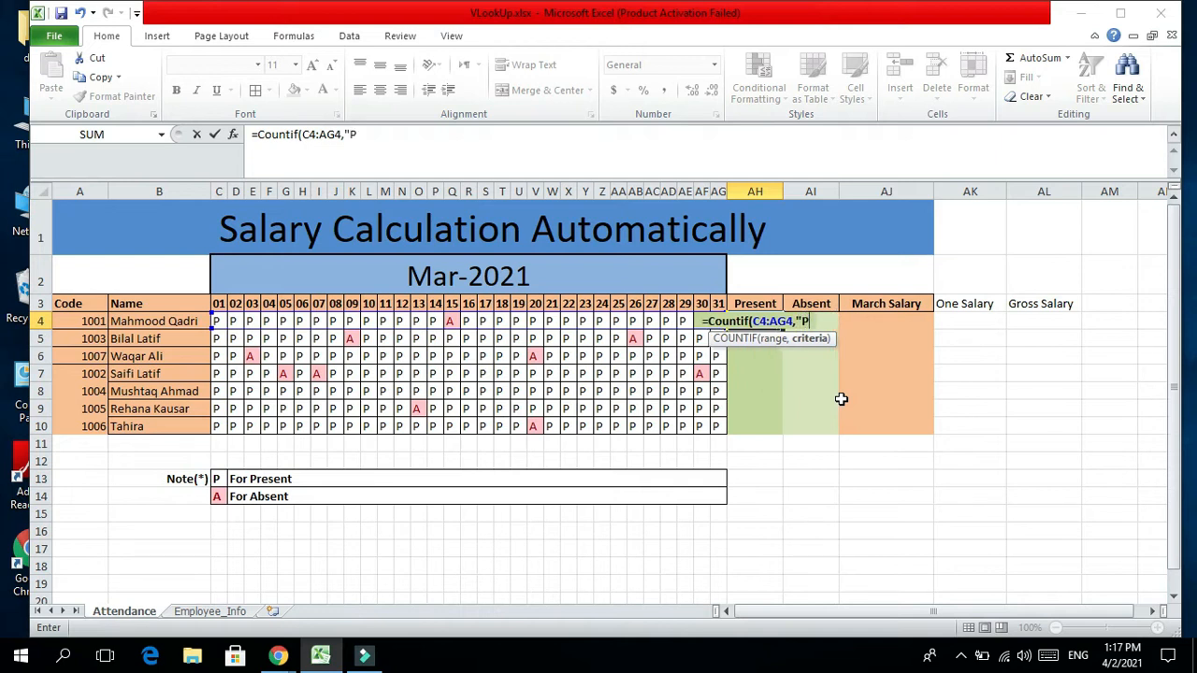
pyautogui.write('")')
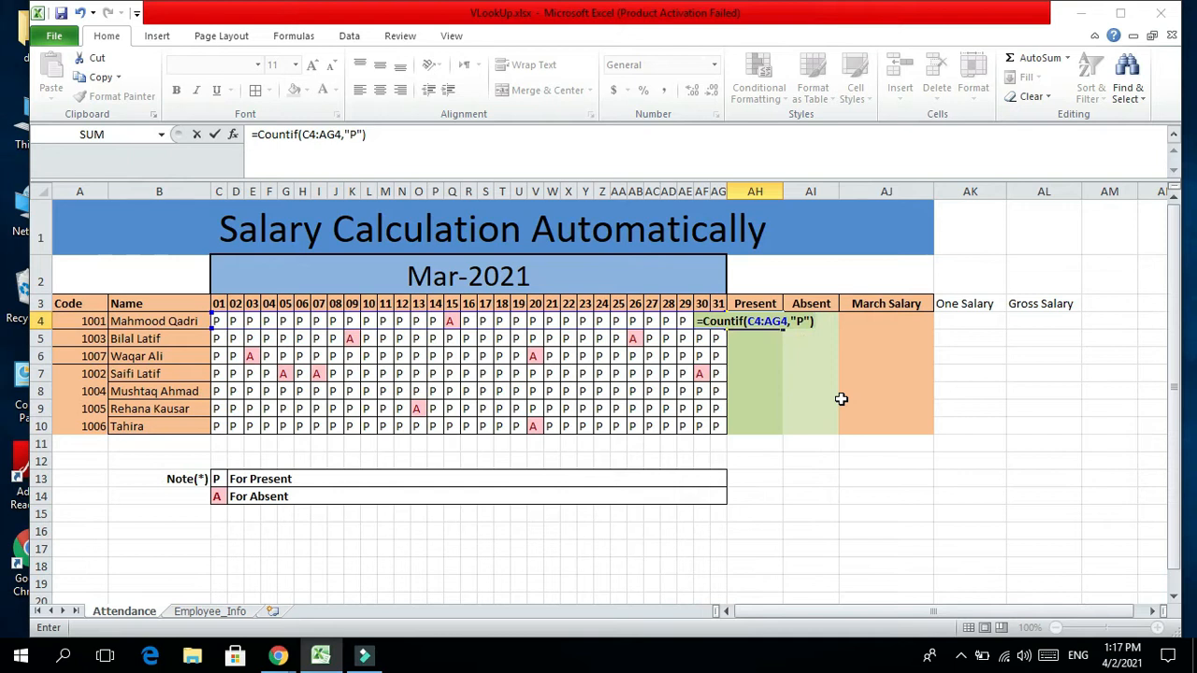
pyautogui.press('Return')
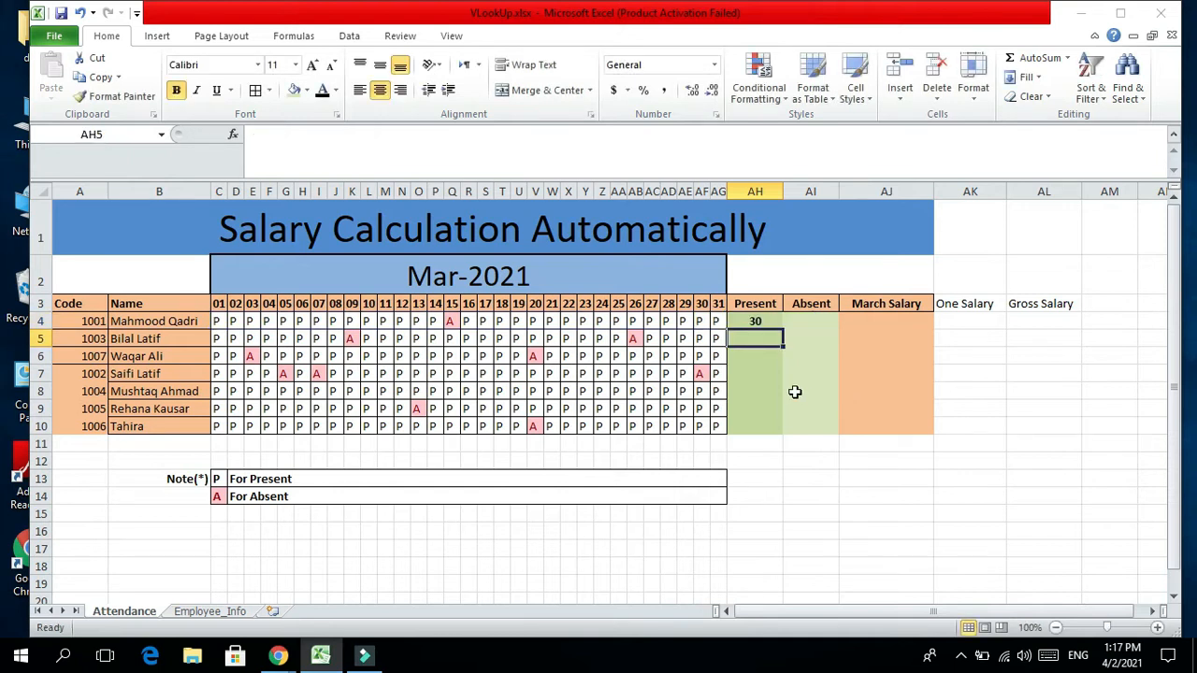
pyautogui.click(757, 321)
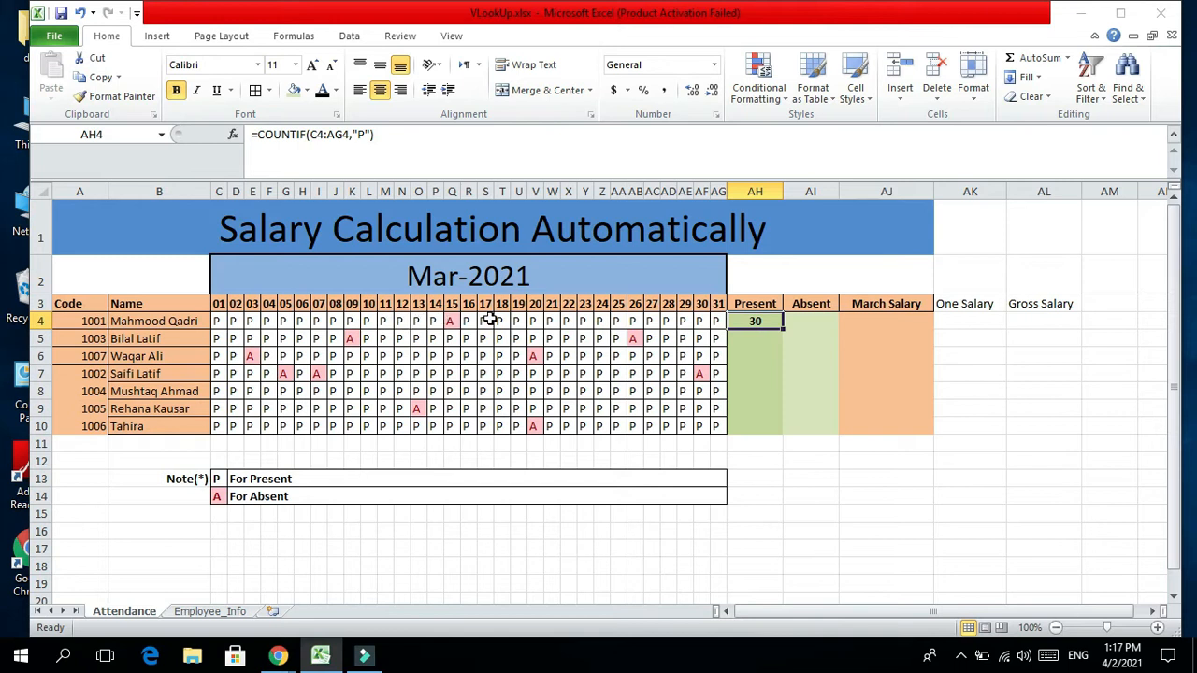
pyautogui.click(452, 321)
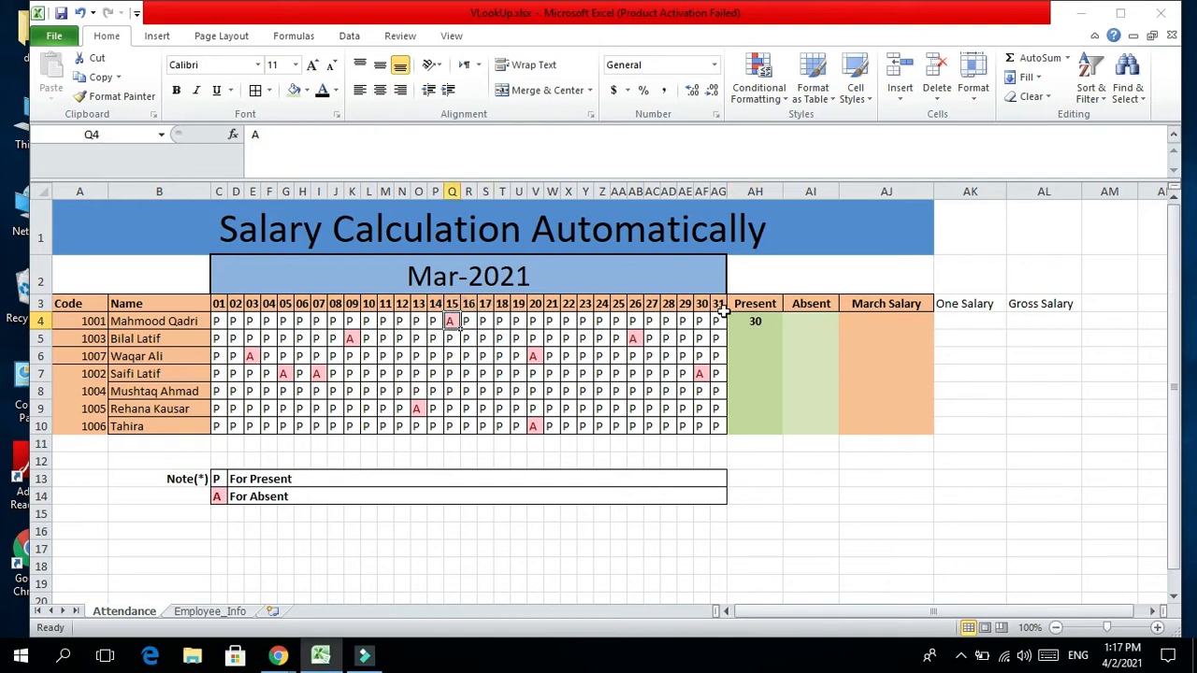
pyautogui.moveTo(218, 302); pyautogui.dragTo(724, 305)
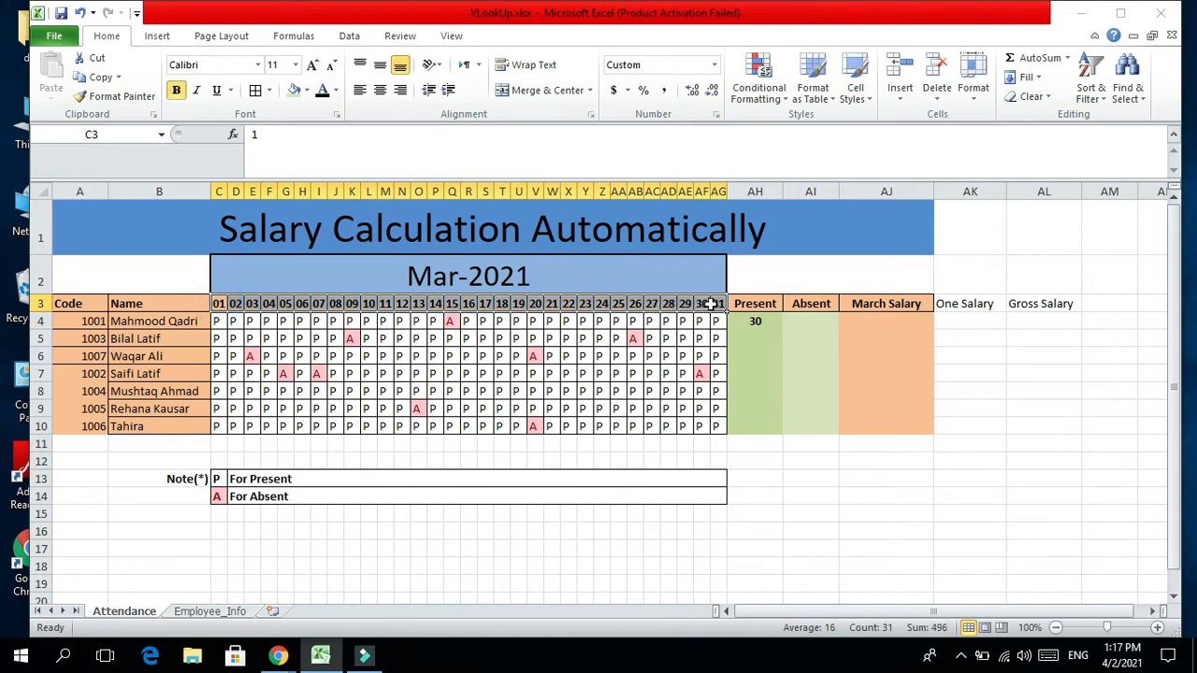
pyautogui.click(716, 321)
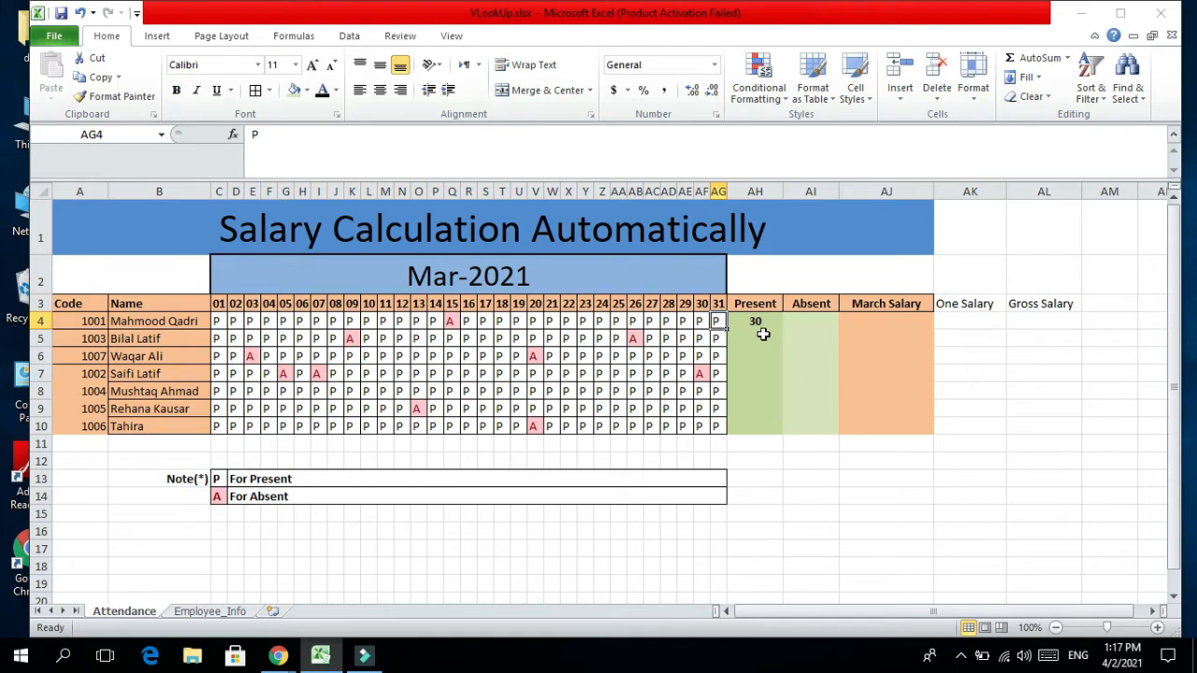
# Enter =COUNTIF(C5:AG5,"P") in Present cell AH5 to count the second employee's present days
pyautogui.click(759, 342)
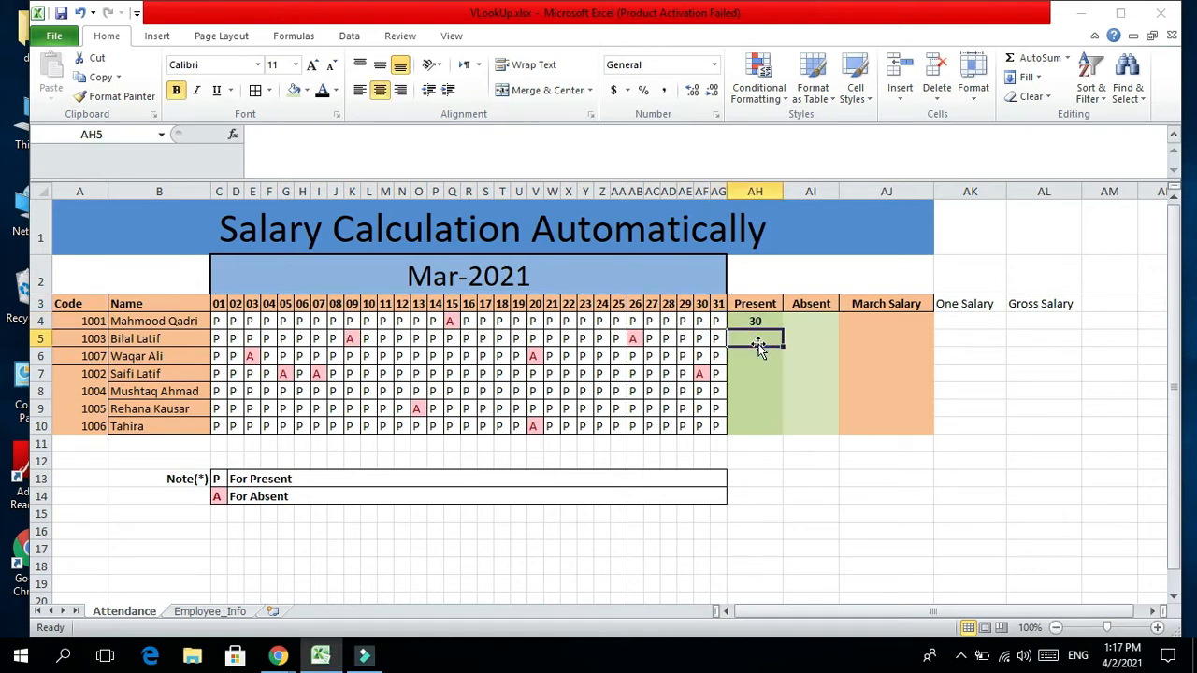
pyautogui.write('=coun')
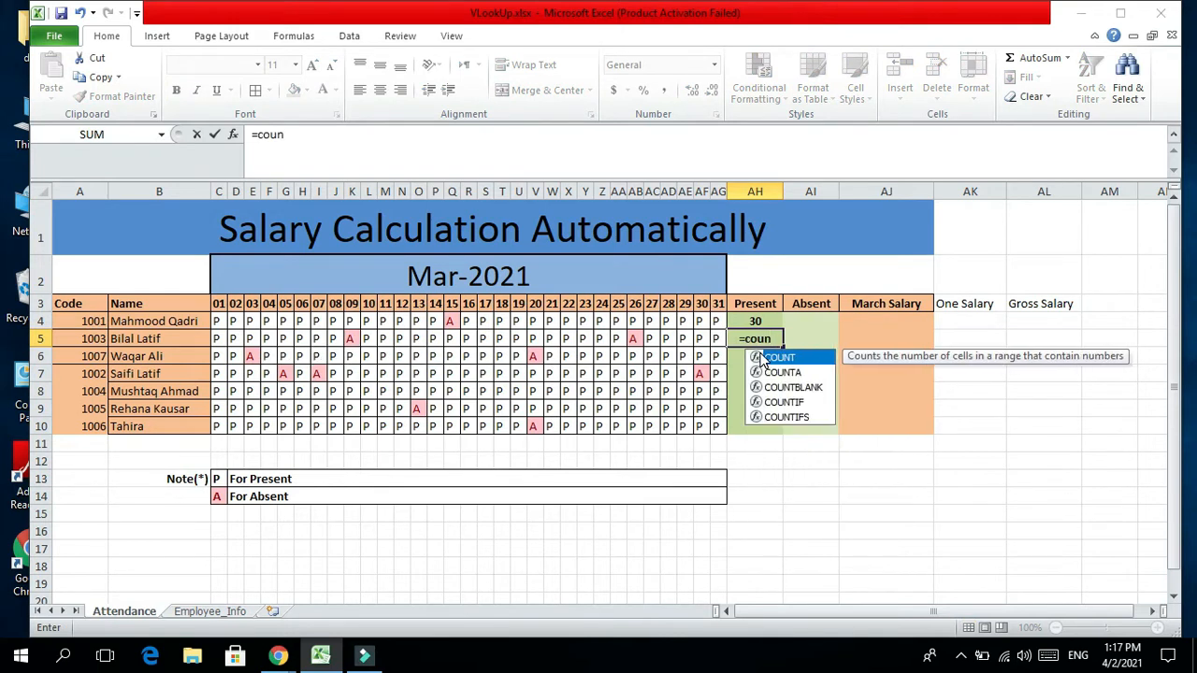
pyautogui.write('tif')
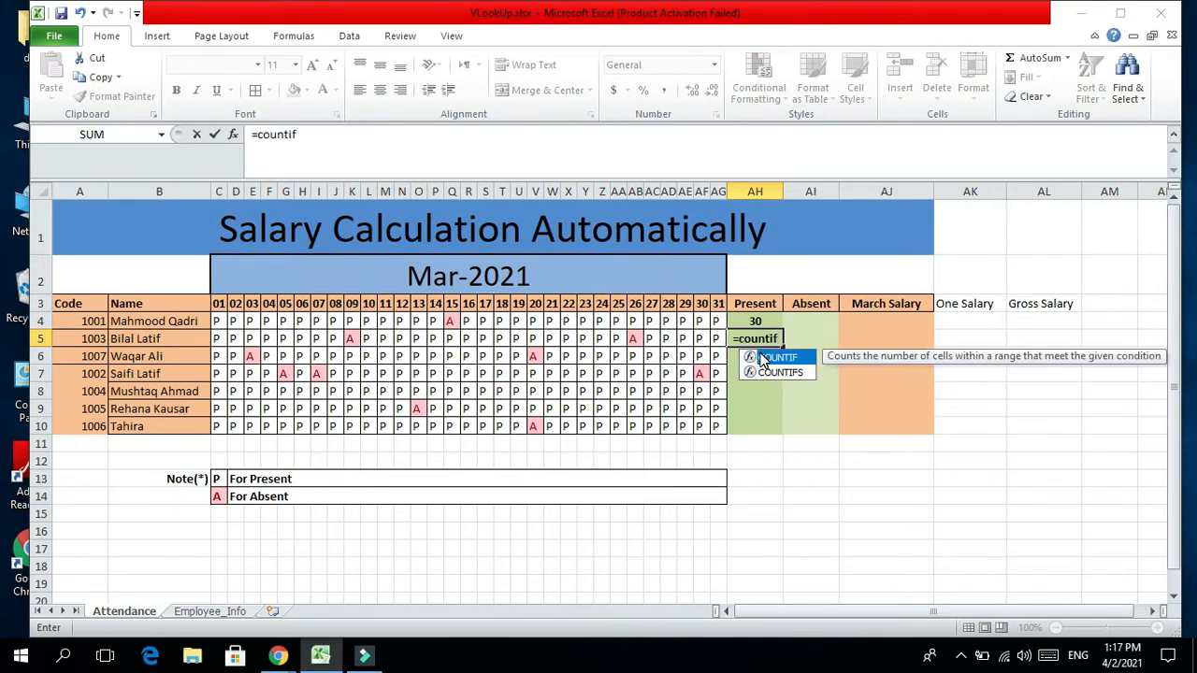
pyautogui.write('(')
pyautogui.moveTo(715, 338); pyautogui.dragTo(219, 339)
pyautogui.write(',')
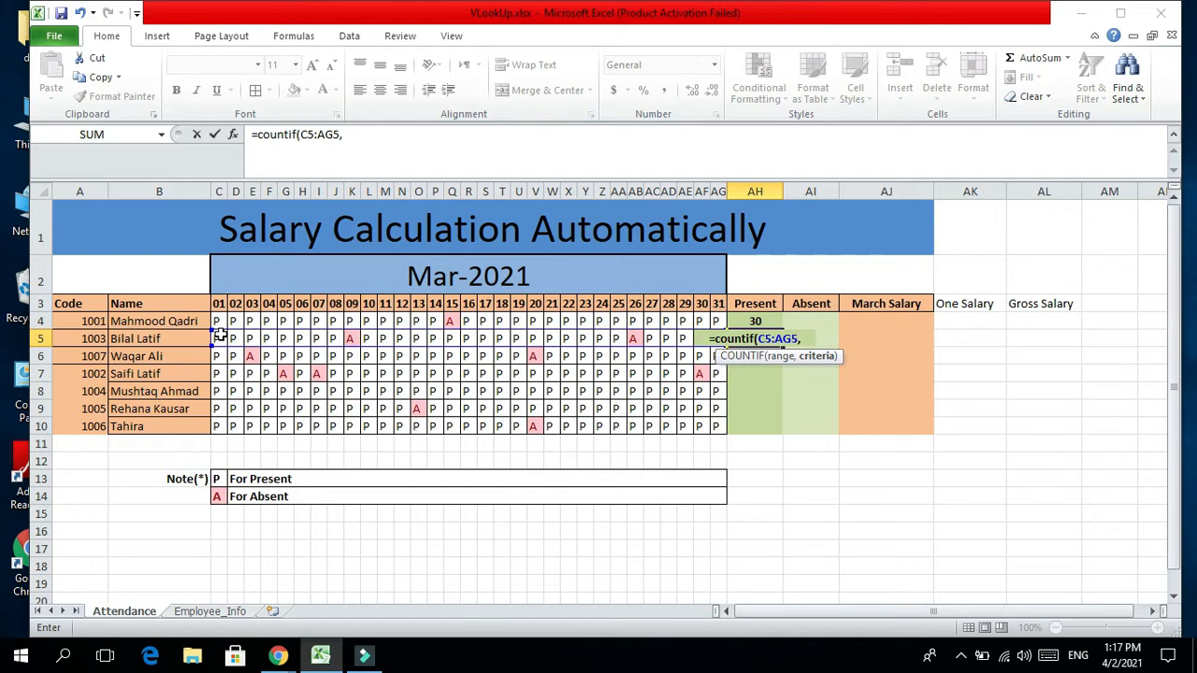
pyautogui.write('"P')
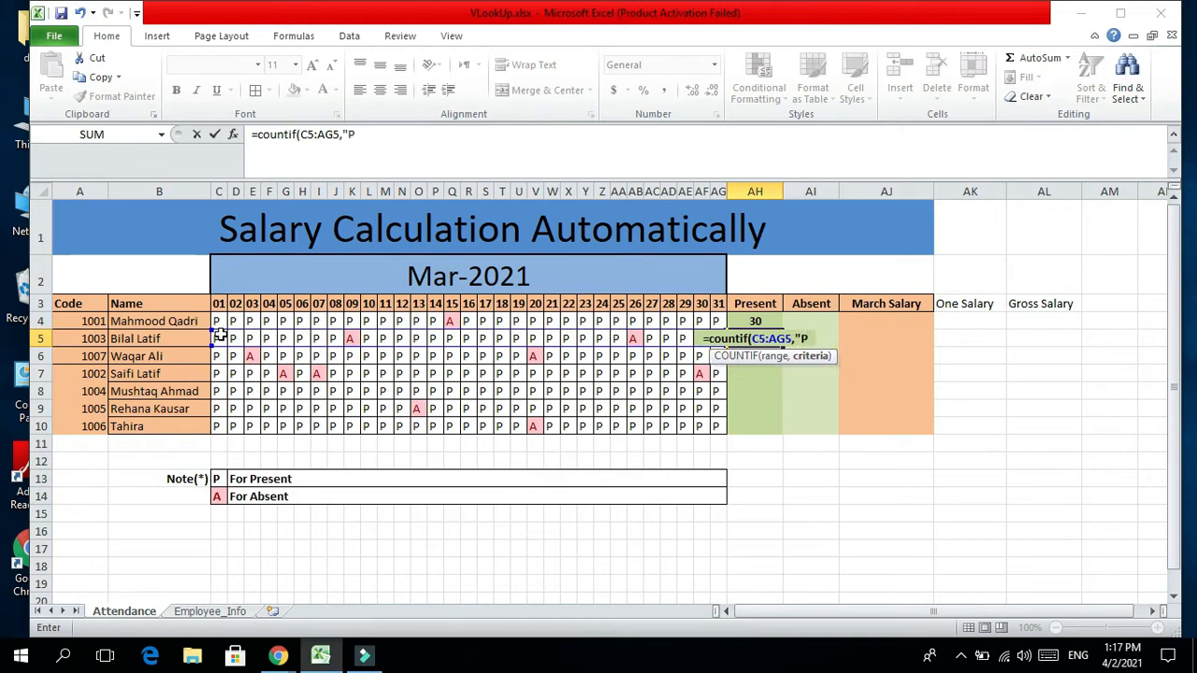
pyautogui.write('")')
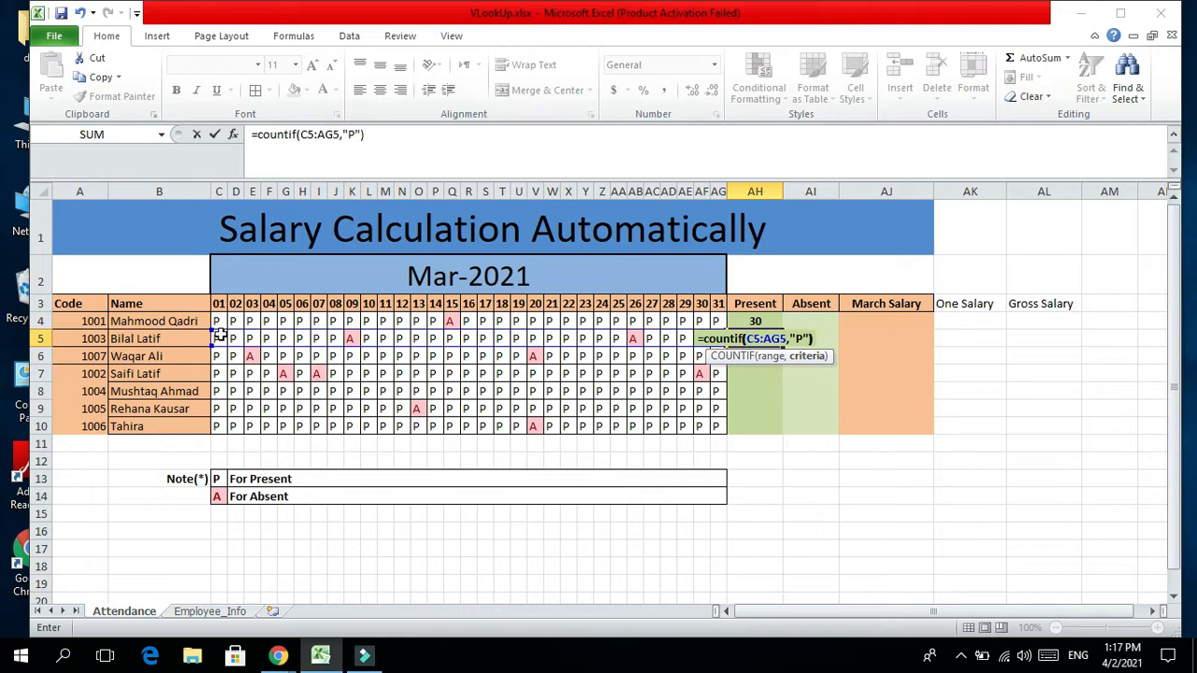
pyautogui.press('Return')
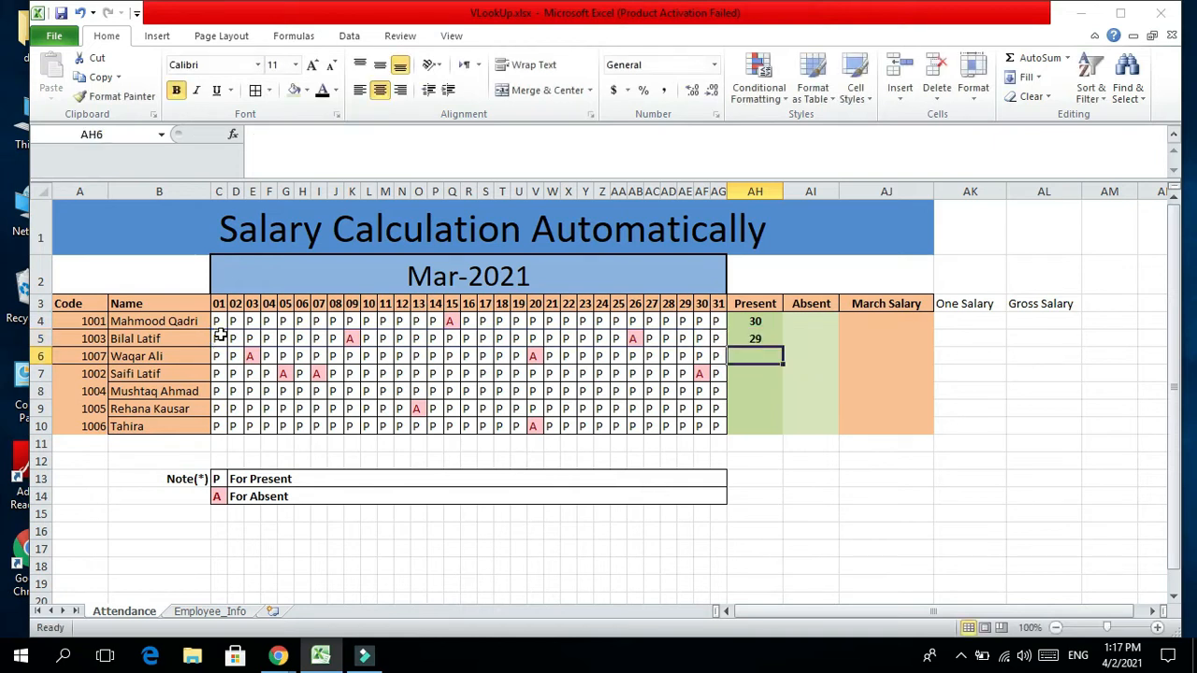
# Check the count in AH5 against its row's absences and fill the formula down through AH10
pyautogui.click(762, 339)
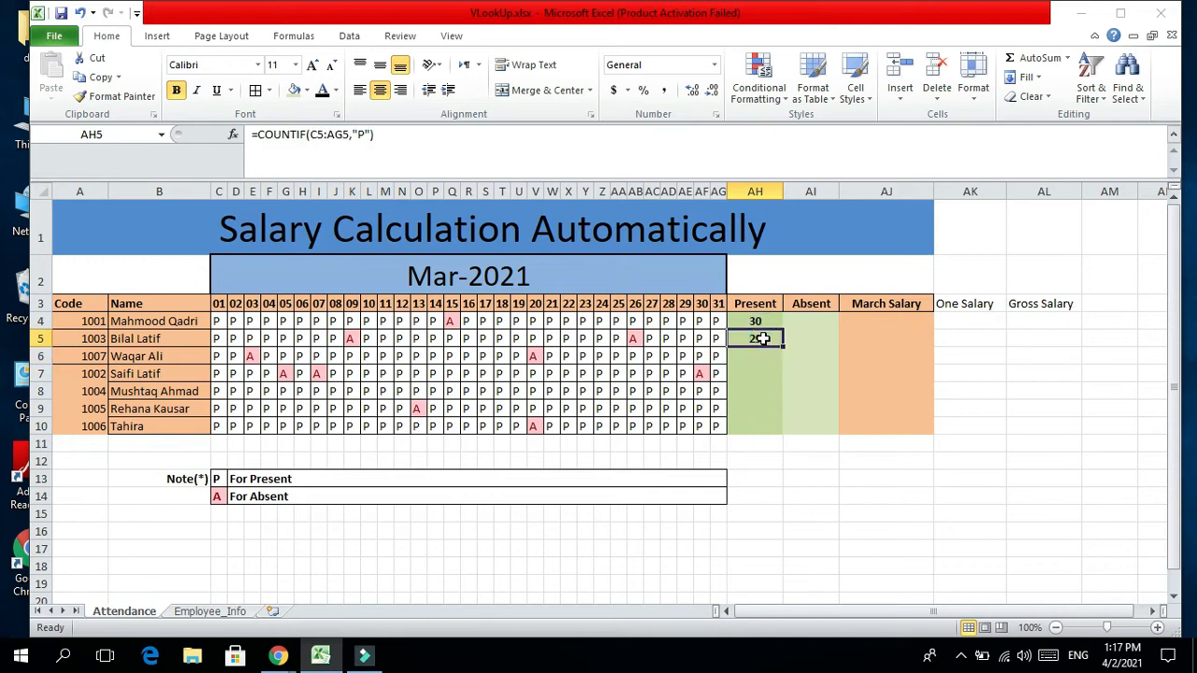
pyautogui.click(634, 338)
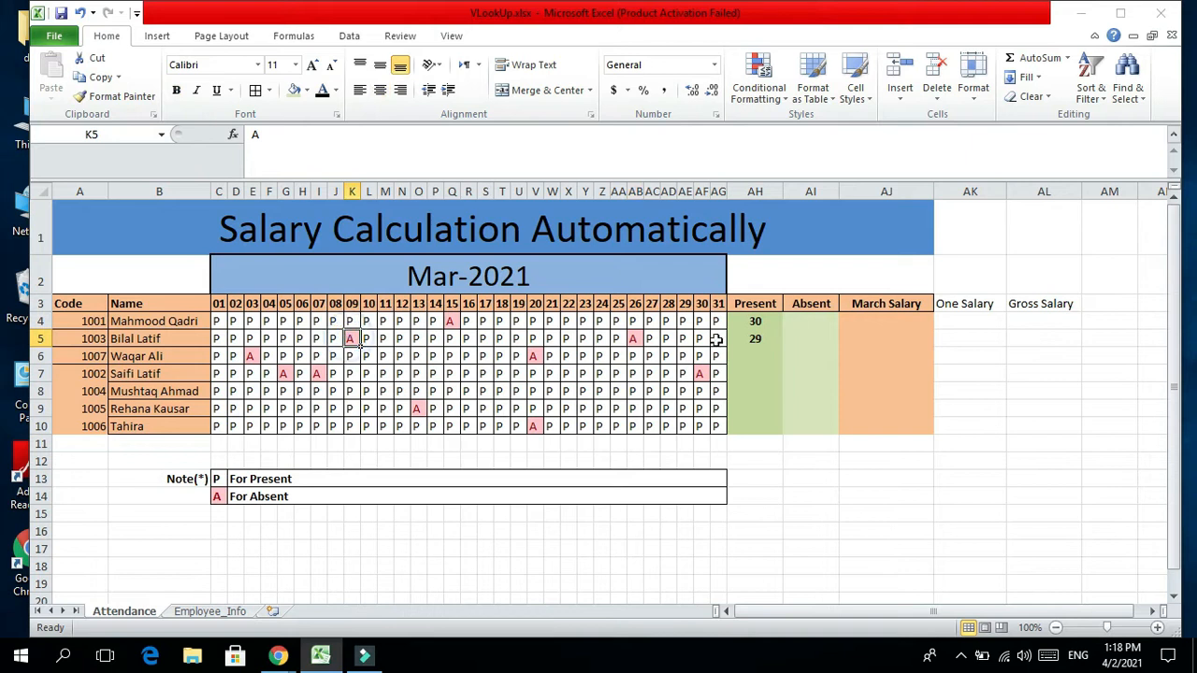
pyautogui.click(634, 342)
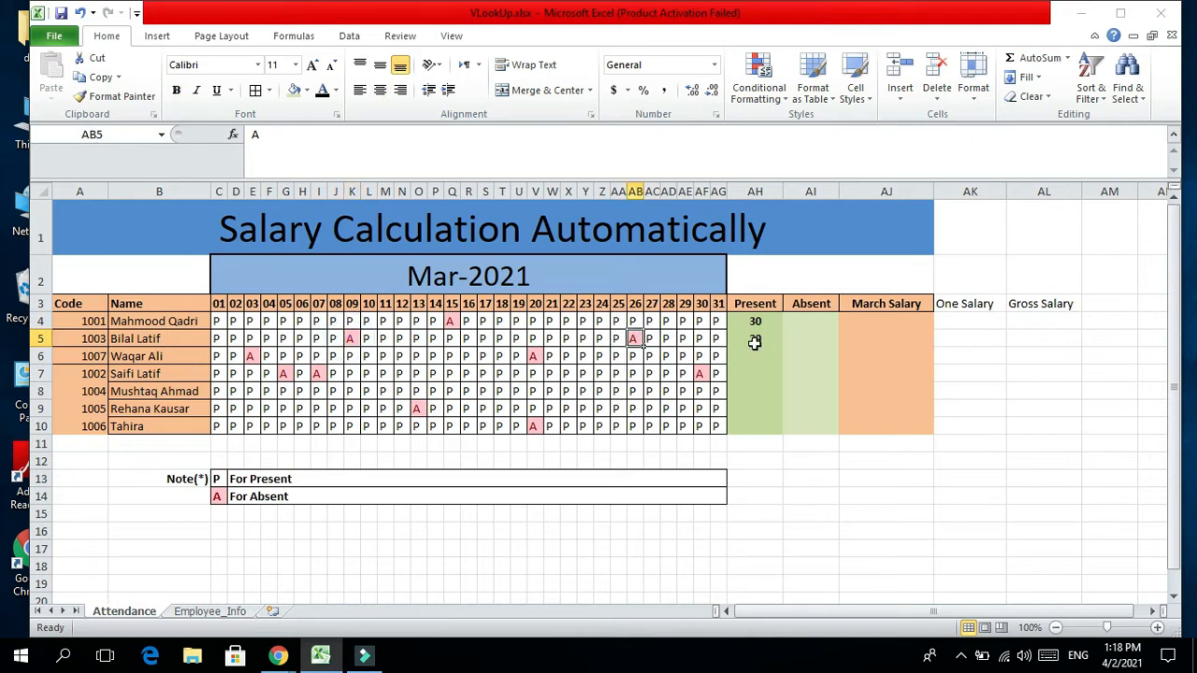
pyautogui.click(760, 338)
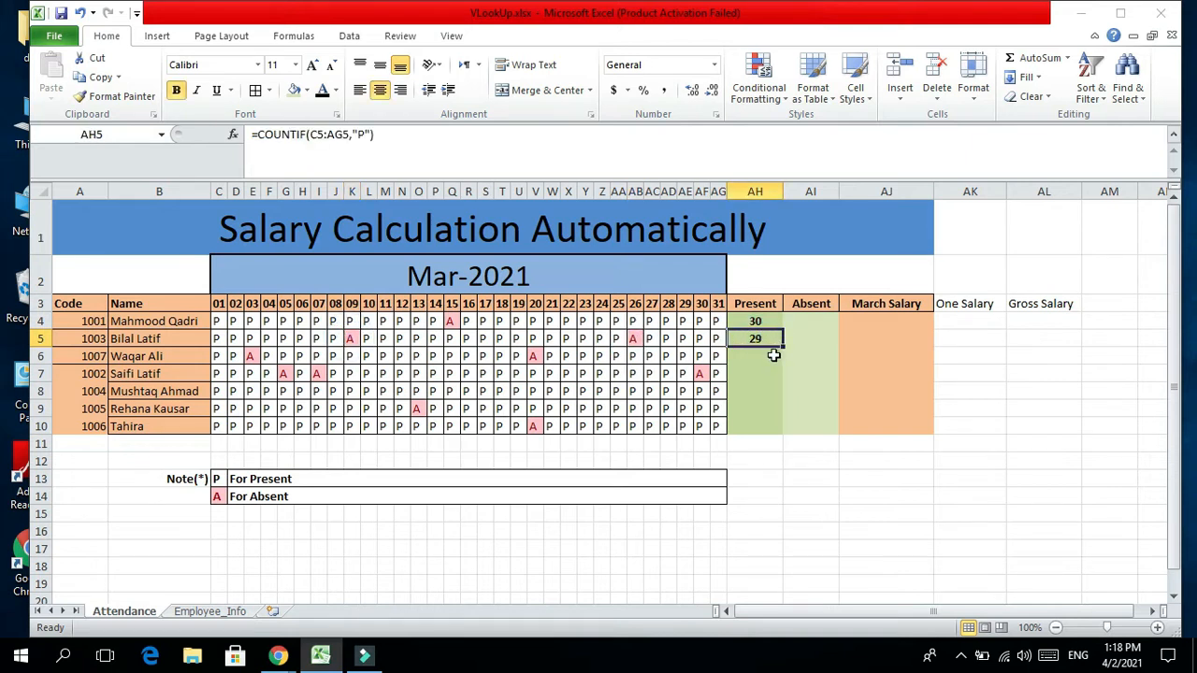
pyautogui.moveTo(783, 347); pyautogui.dragTo(781, 428)
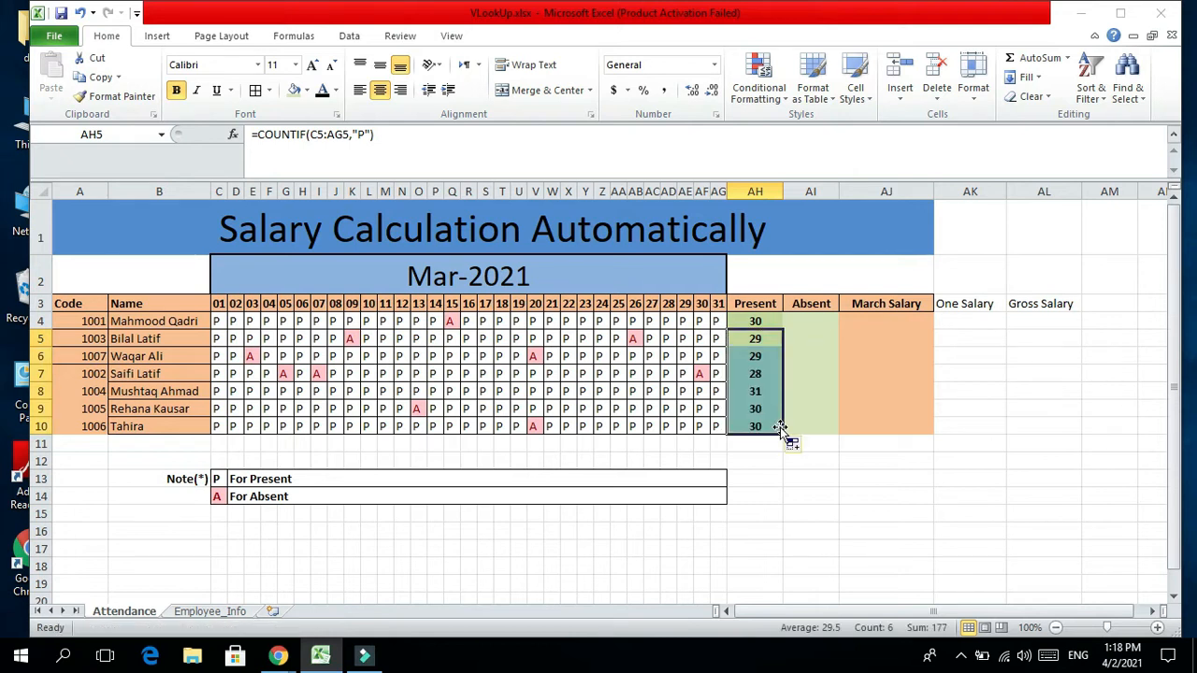
pyautogui.click(755, 357)
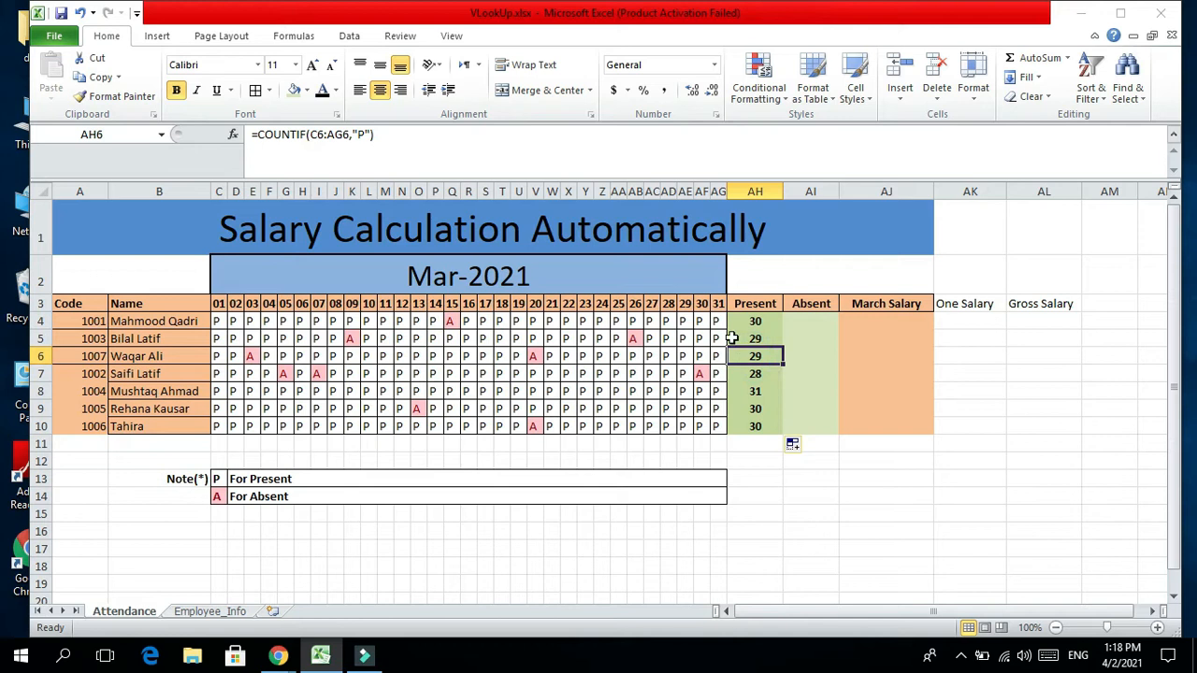
# Enter =COUNTIF(C4:AG4,"A") in Absent cell AI4 to count the first employee's absent days
pyautogui.click(809, 323)
pyautogui.write('=')
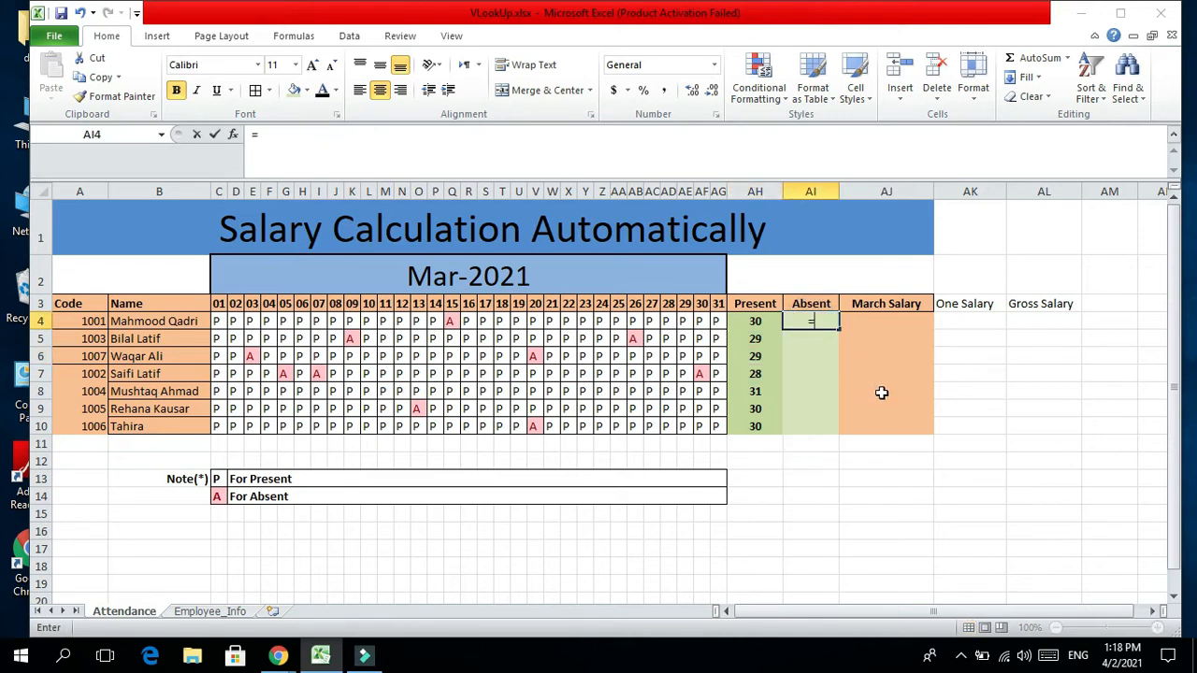
pyautogui.write('C')
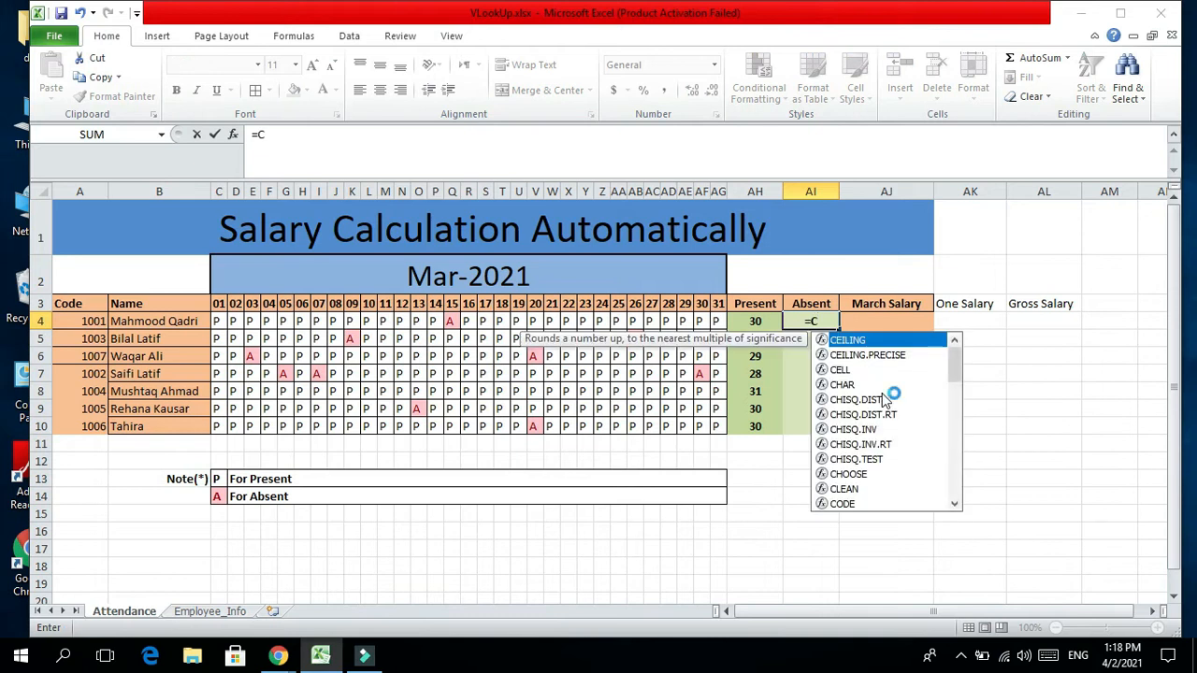
pyautogui.write('ountif')
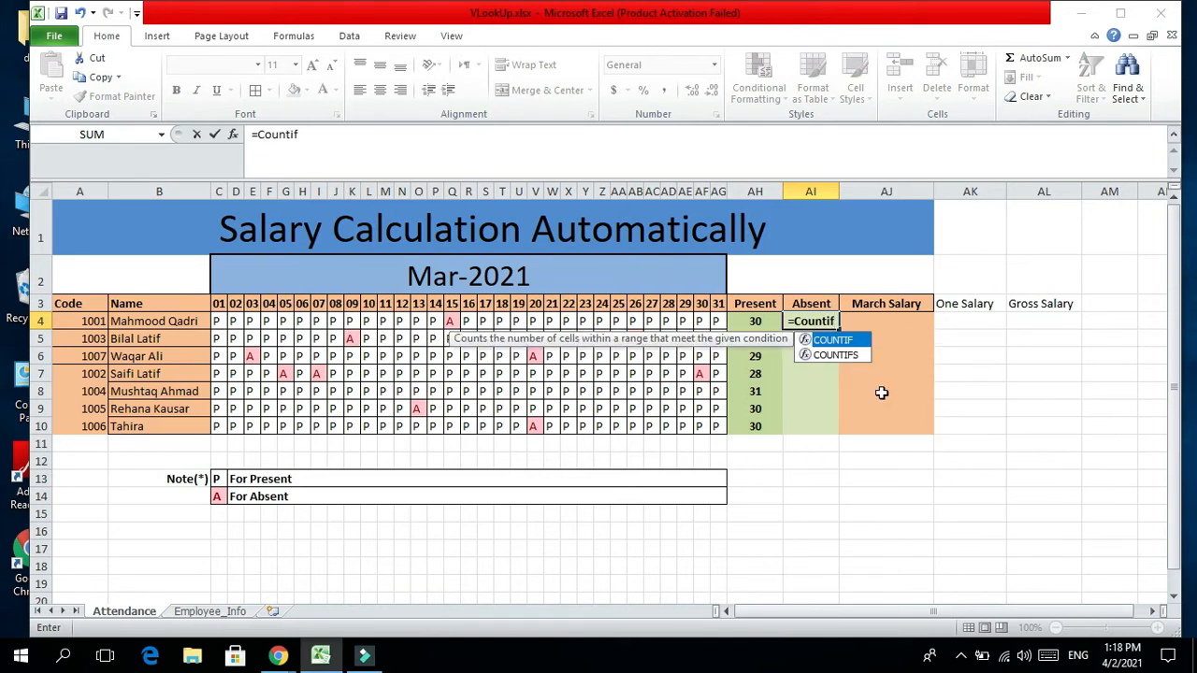
pyautogui.write('(')
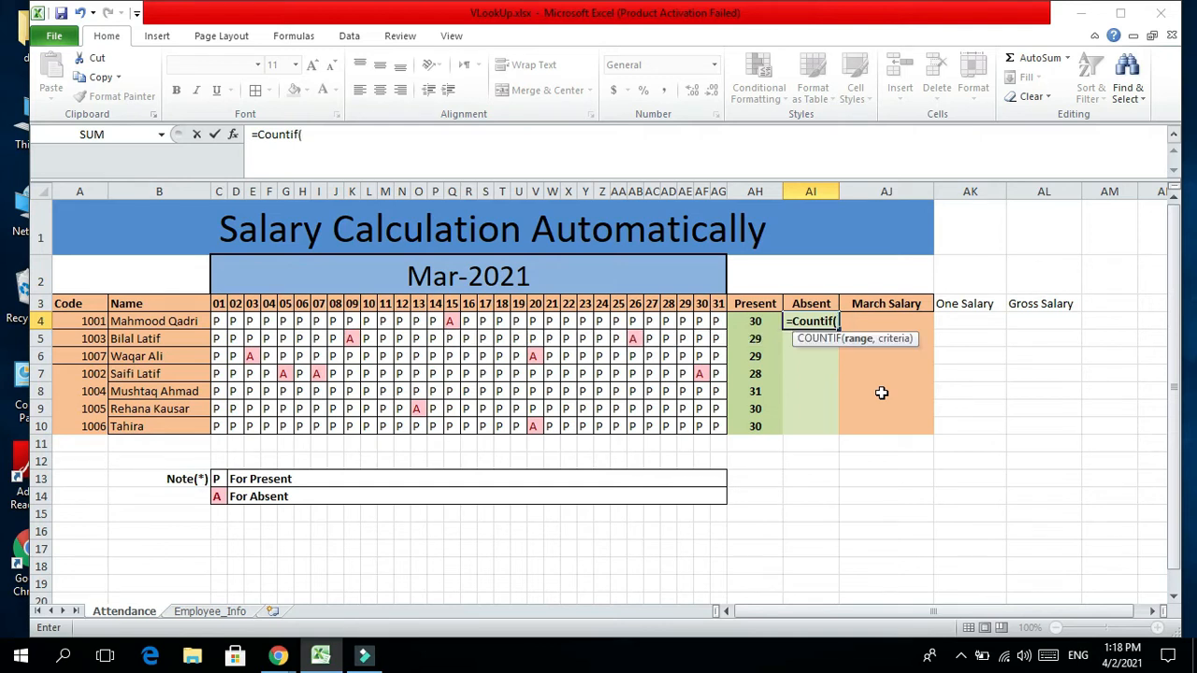
pyautogui.moveTo(218, 320); pyautogui.dragTo(718, 321)
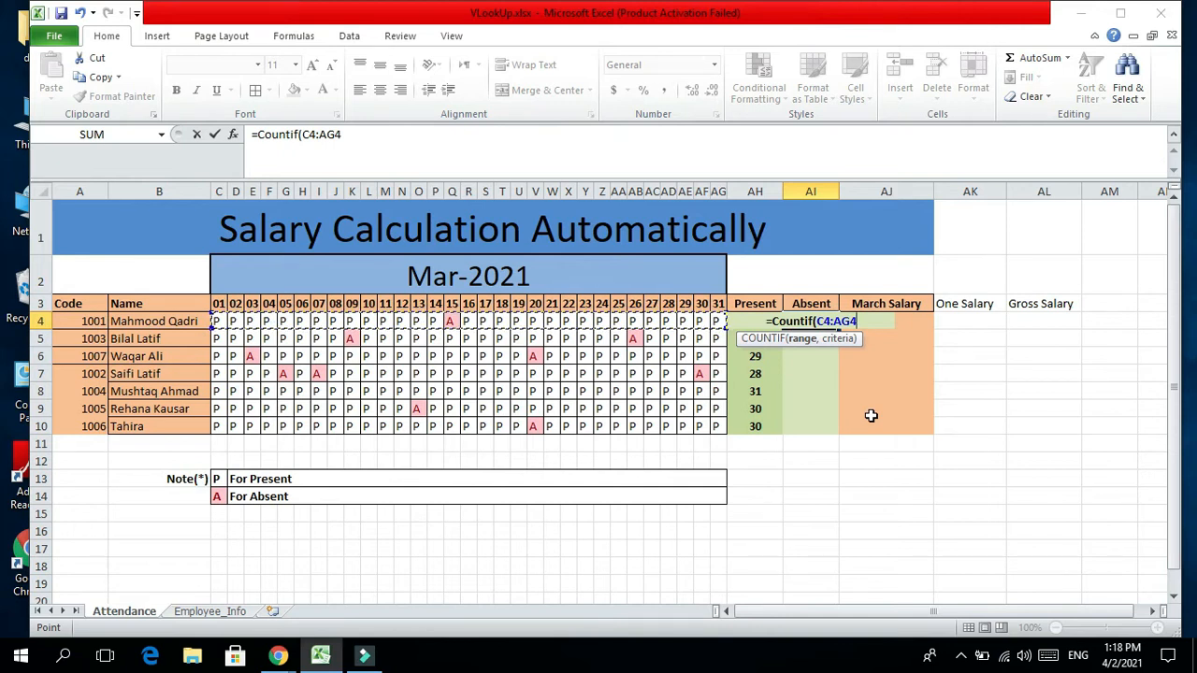
pyautogui.write(',"A")')
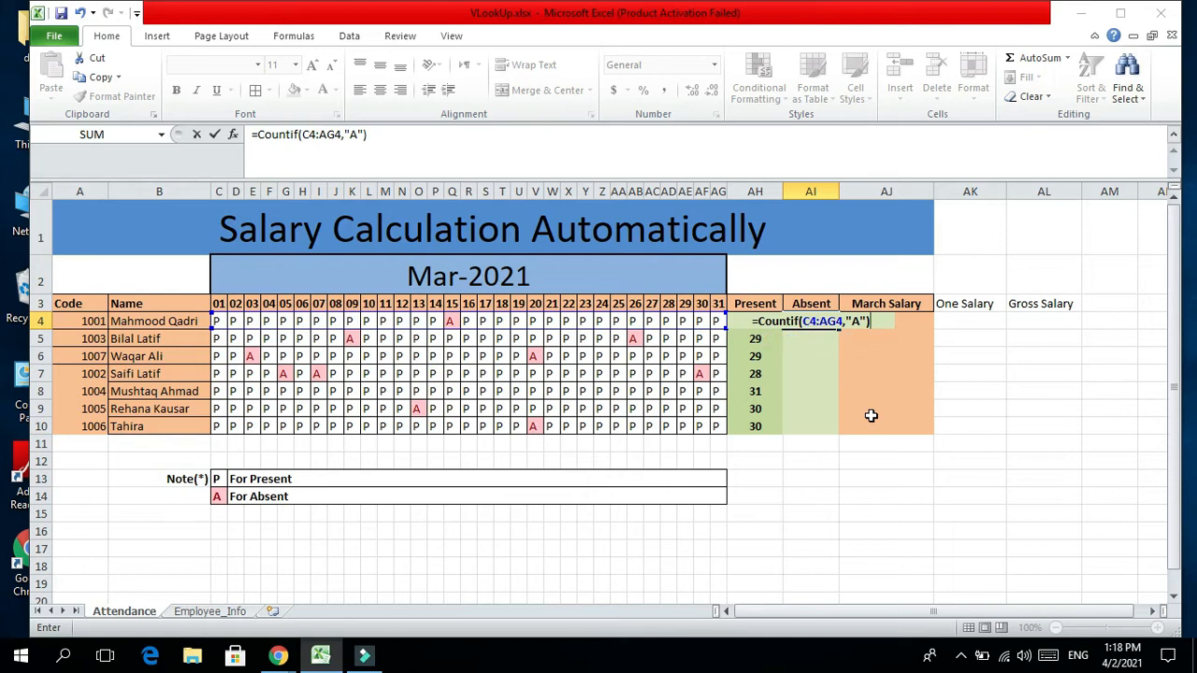
pyautogui.press('Return')
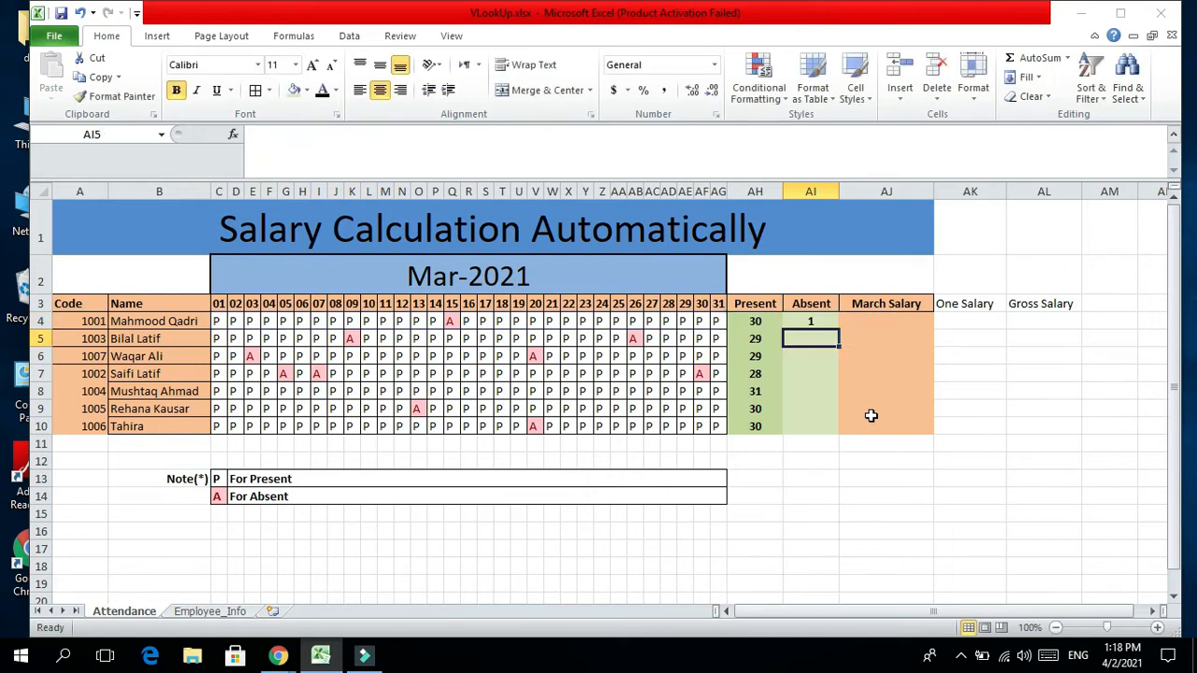
# Fill the Absent formula from AI4 down through AI10 and review the first employee's absent and present counts
pyautogui.click(828, 326)
pyautogui.moveTo(839, 330); pyautogui.dragTo(831, 430)
pyautogui.click(810, 321)
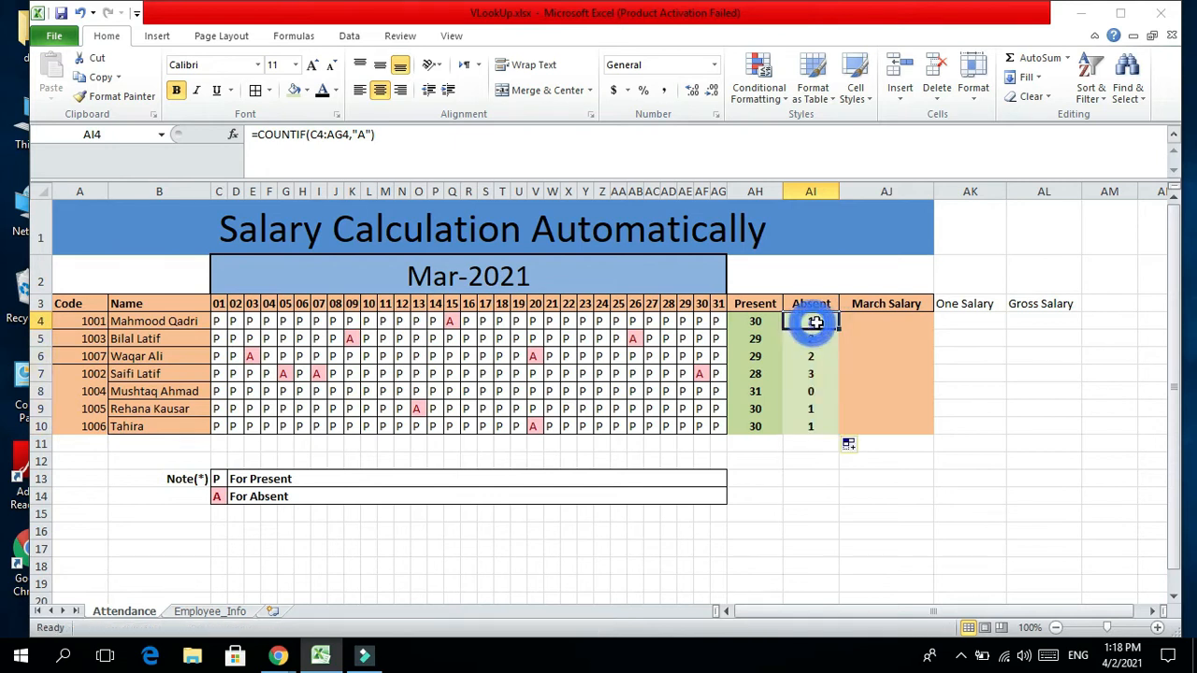
pyautogui.click(763, 321)
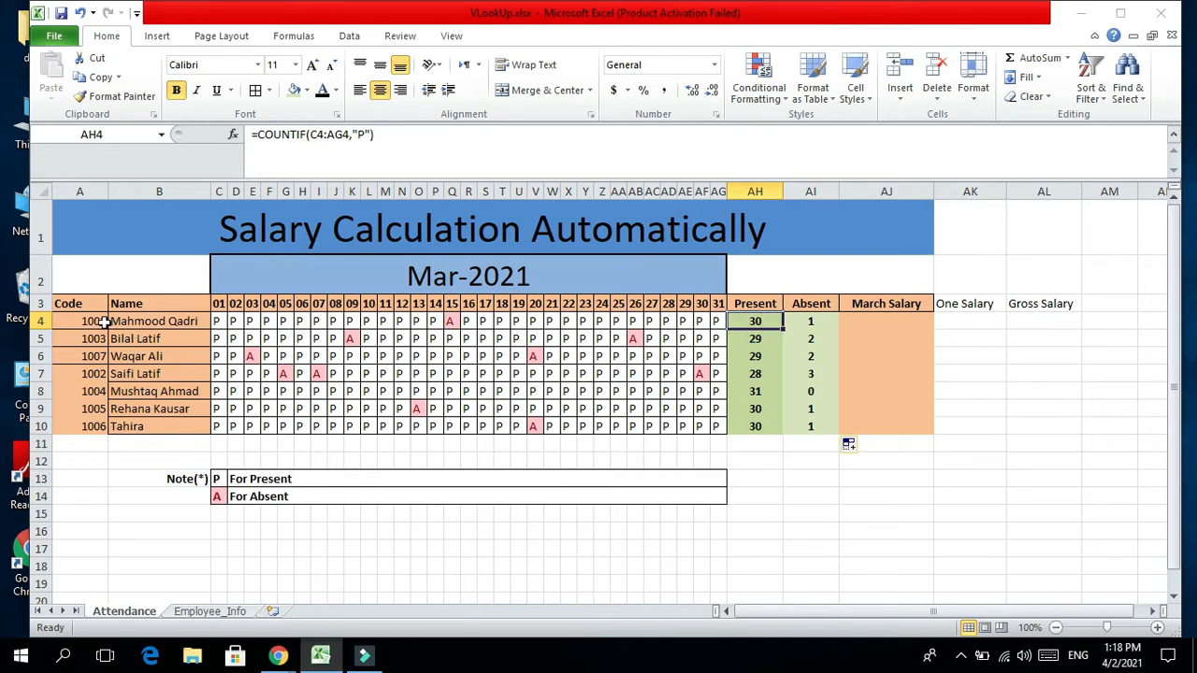
pyautogui.moveTo(101, 322); pyautogui.dragTo(128, 320)
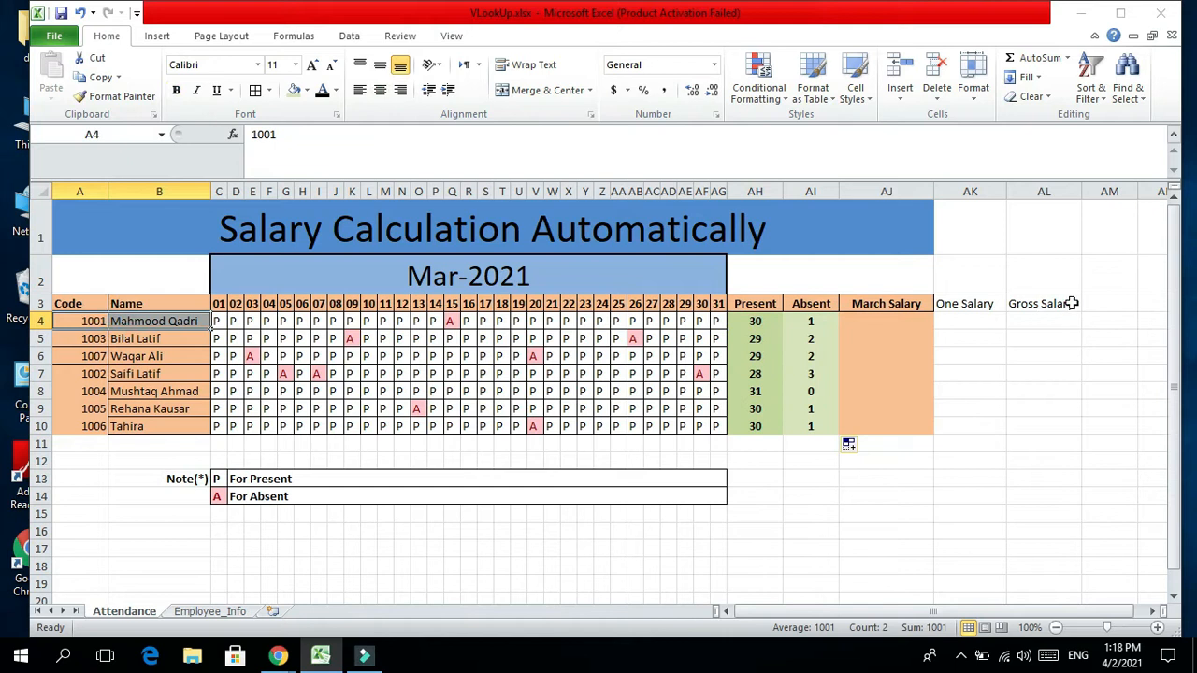
pyautogui.click(1047, 323)
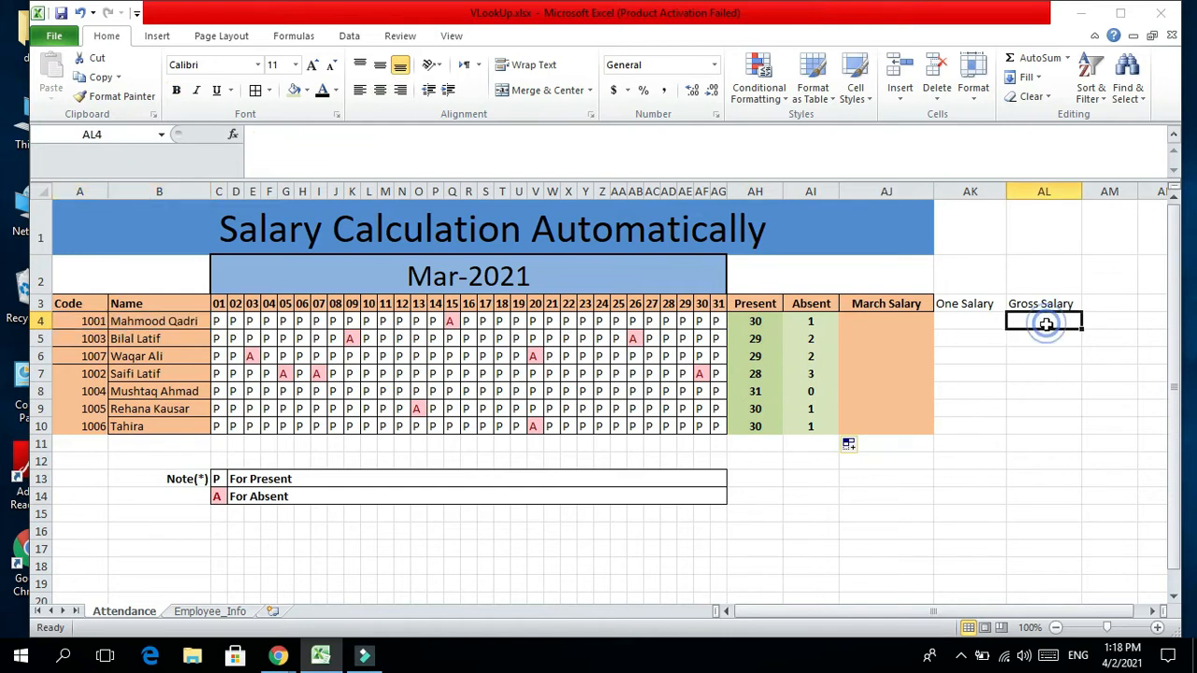
pyautogui.write('4200')
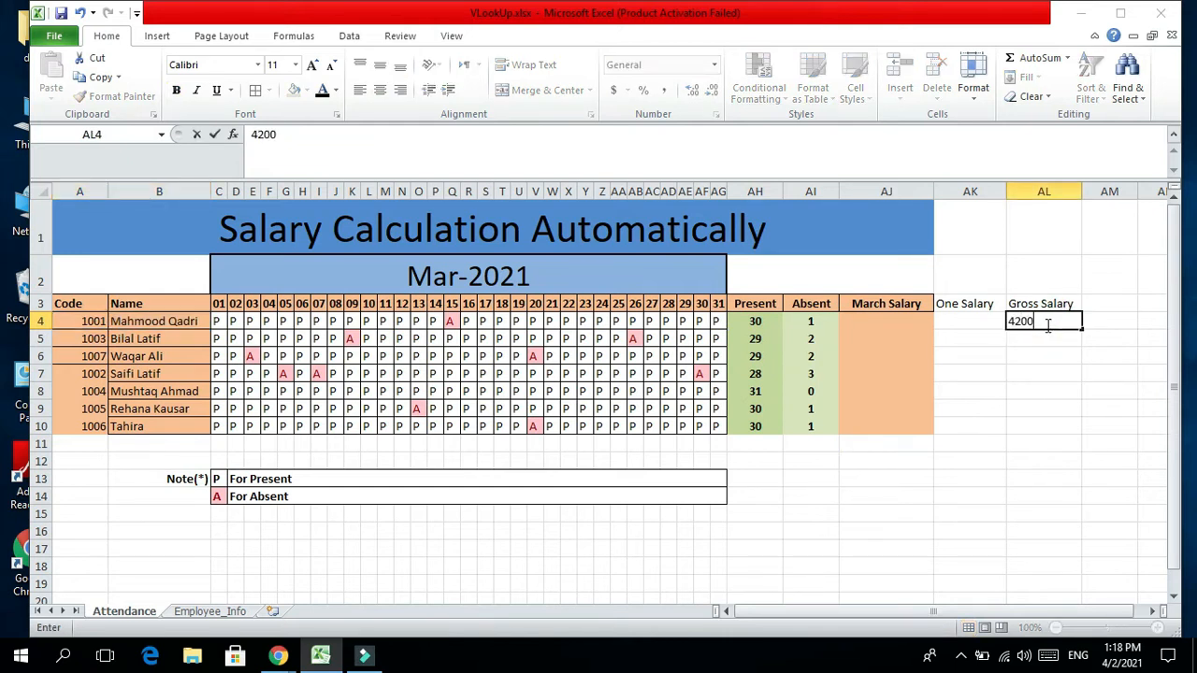
pyautogui.write('0')
pyautogui.press('Return')
pyautogui.click(1048, 324)
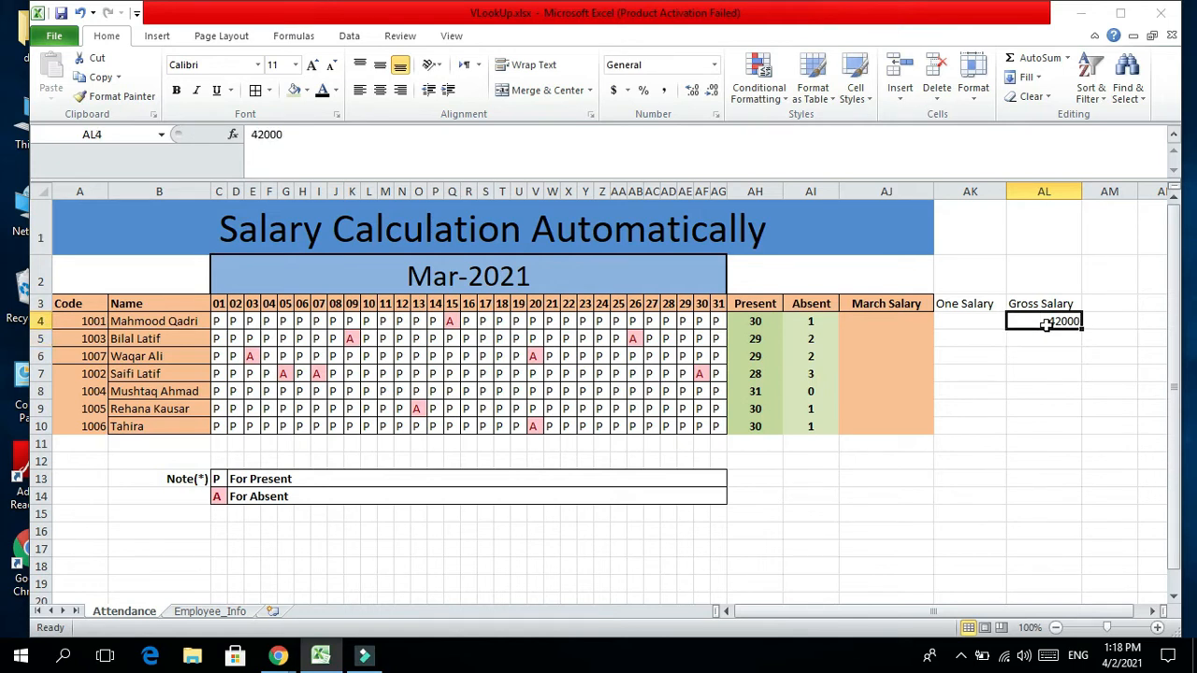
pyautogui.press('BackSpace')
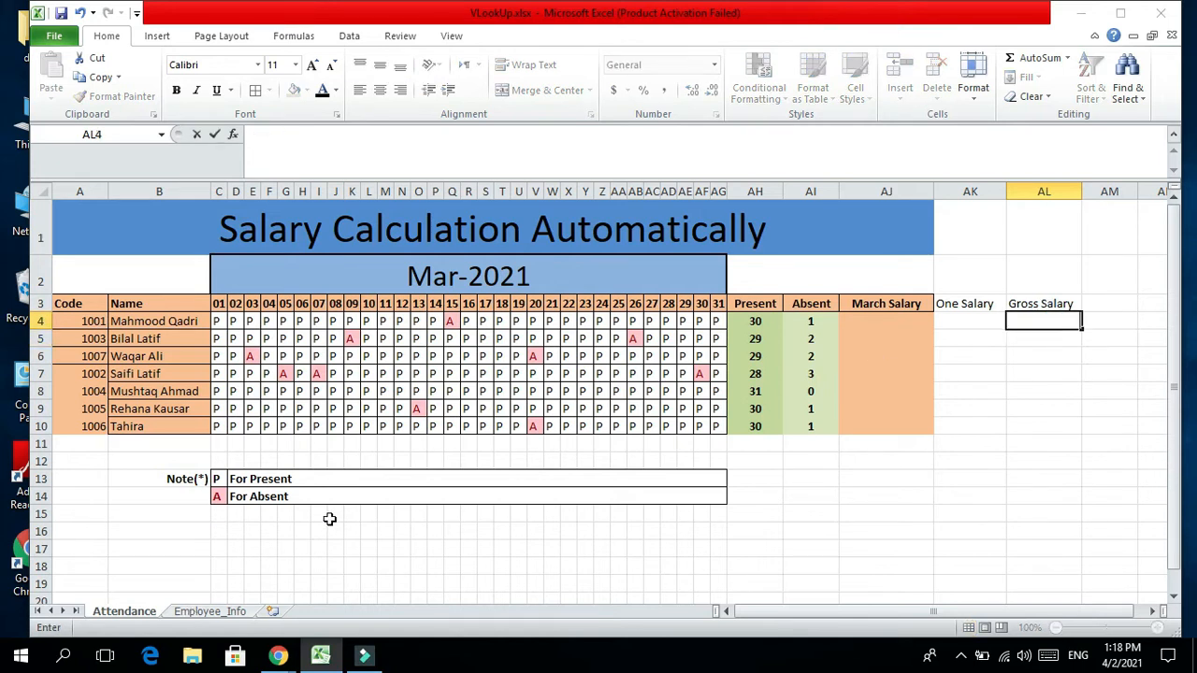
# Examine the employee codes, names, salaries and designations on the Employee_Info sheet
pyautogui.click(207, 613)
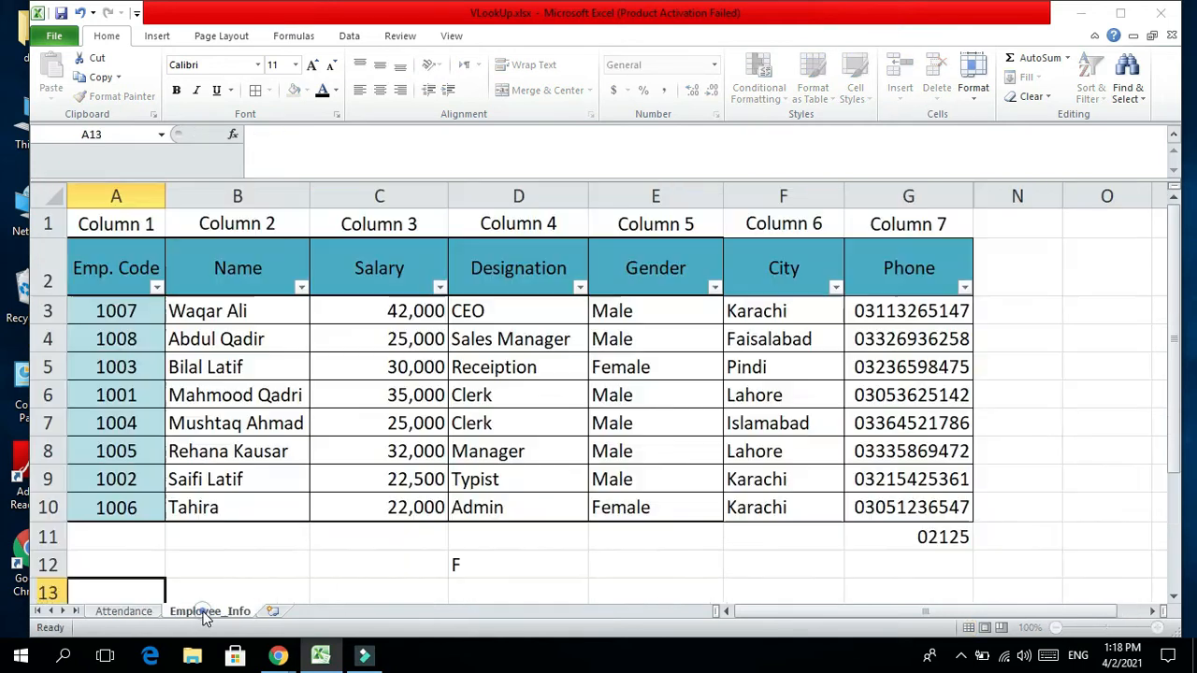
pyautogui.moveTo(131, 311); pyautogui.dragTo(469, 320)
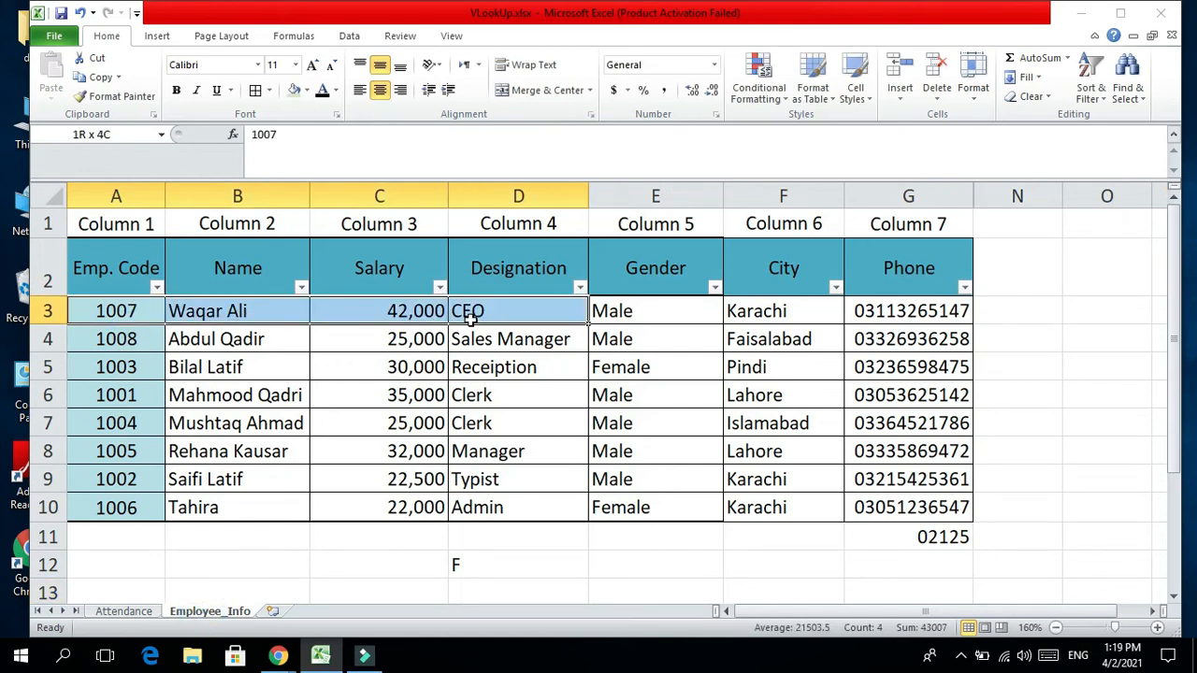
pyautogui.moveTo(519, 483); pyautogui.dragTo(523, 500)
pyautogui.click(402, 314)
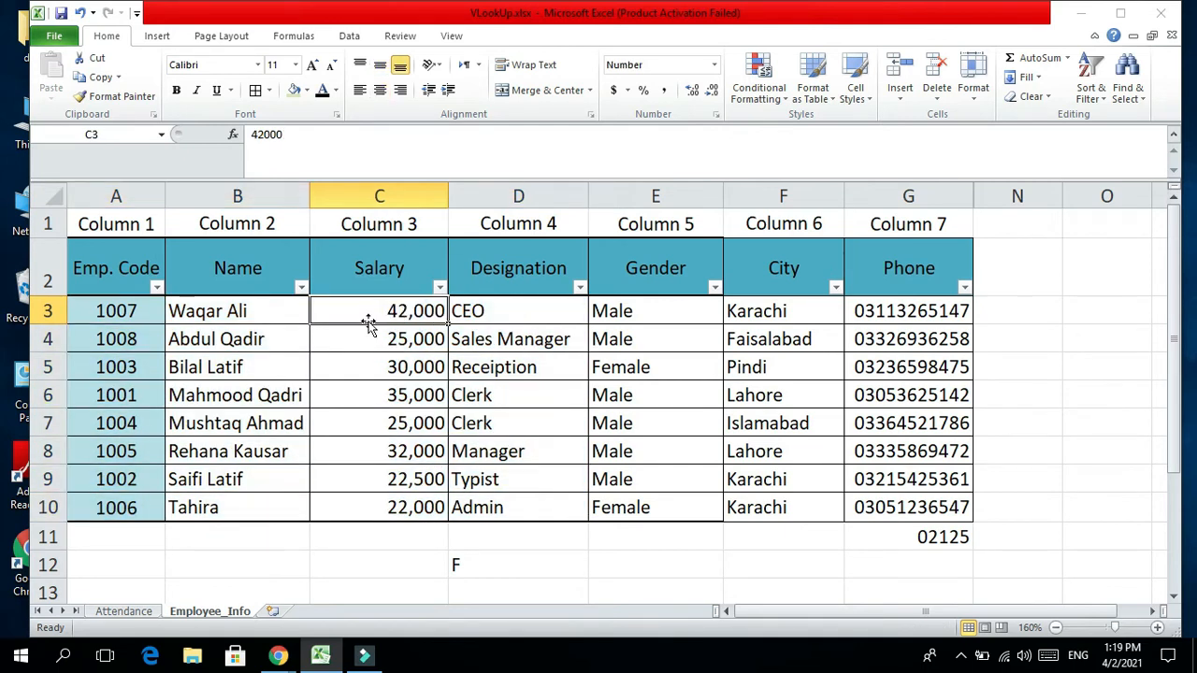
# Enter =VLOOKUP(A4,Employee_Info!A3:D10,3,FALSE) in Gross Salary cell AL4 of the Attendance sheet
pyautogui.click(125, 611)
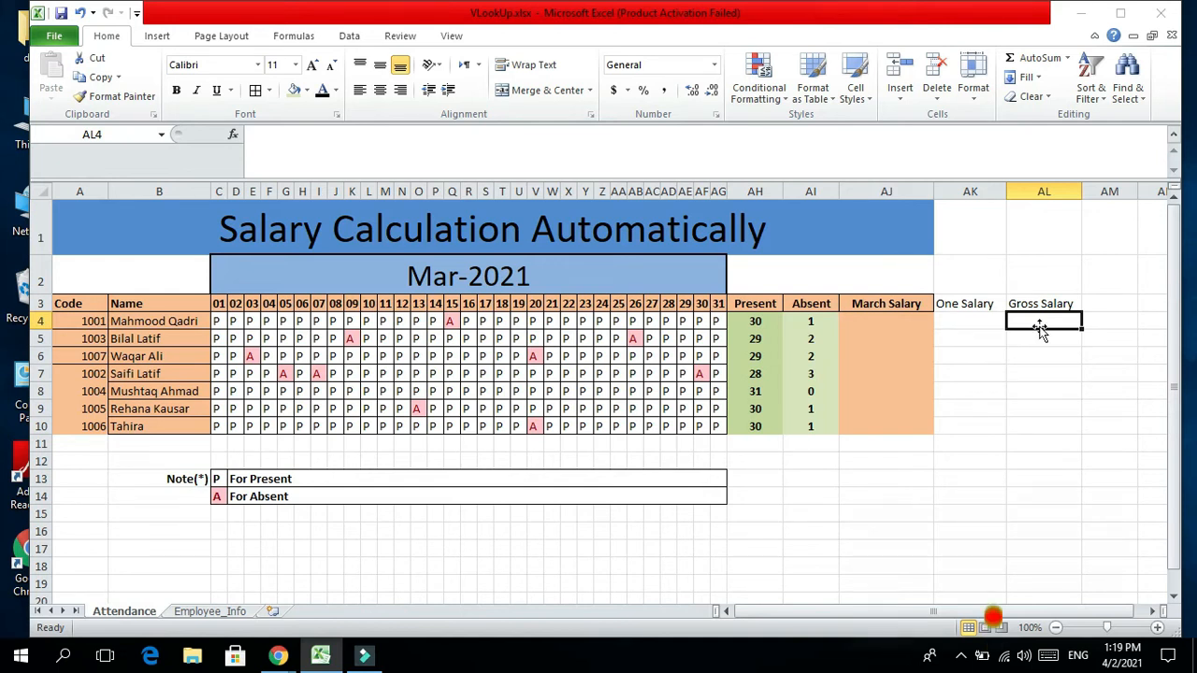
pyautogui.write('=vlook')
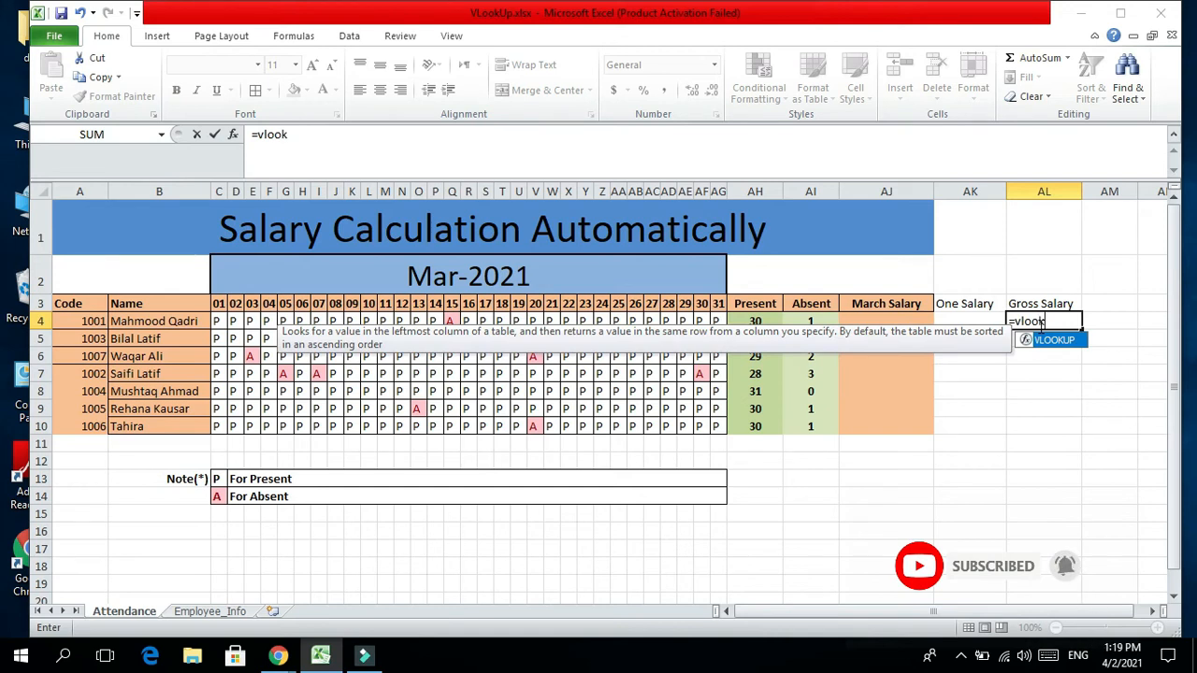
pyautogui.write('up(')
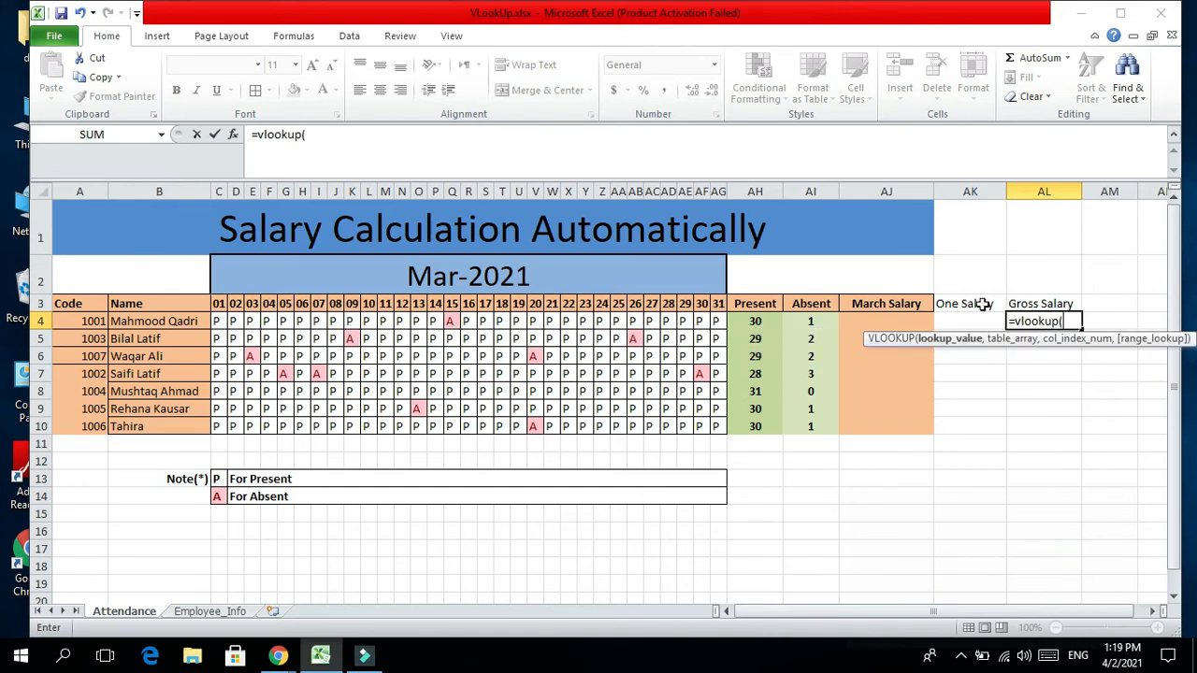
pyautogui.click(91, 322)
pyautogui.write(',')
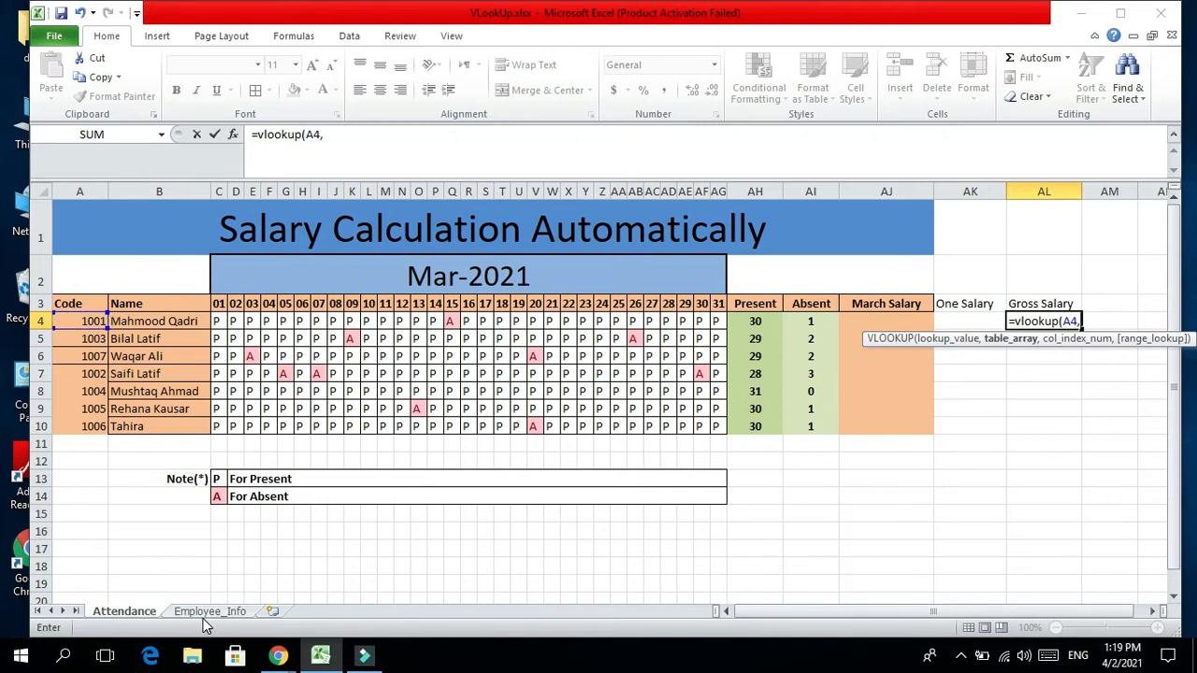
pyautogui.click(207, 617)
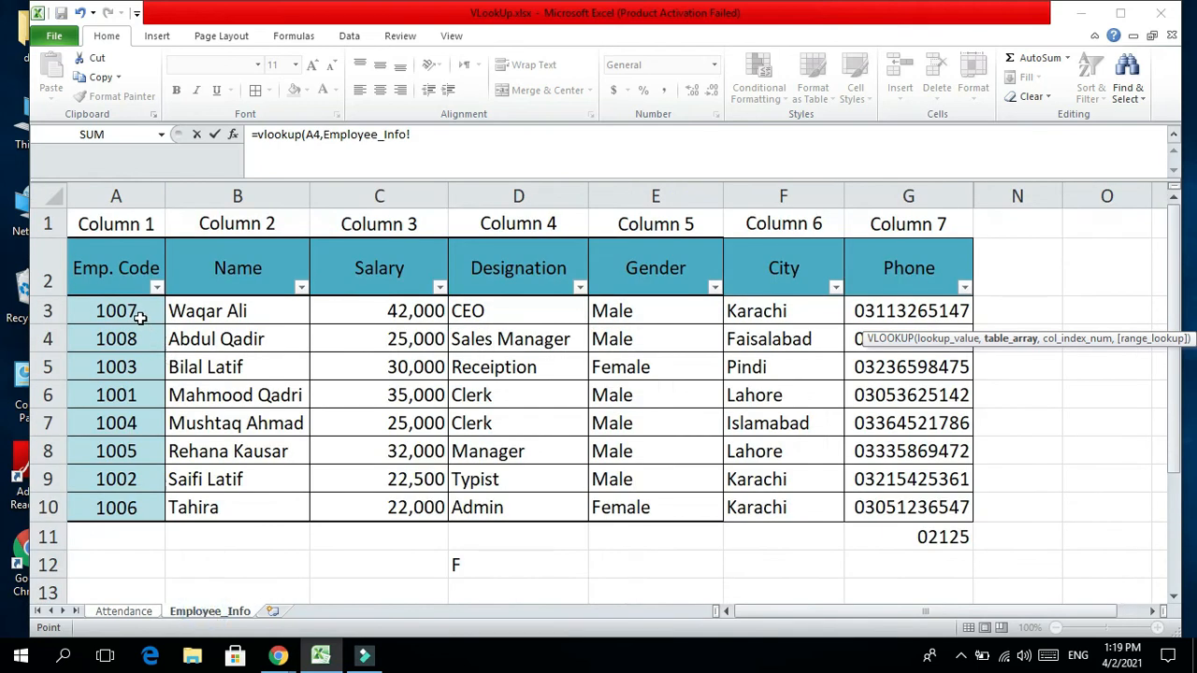
pyautogui.moveTo(129, 308); pyautogui.dragTo(524, 507)
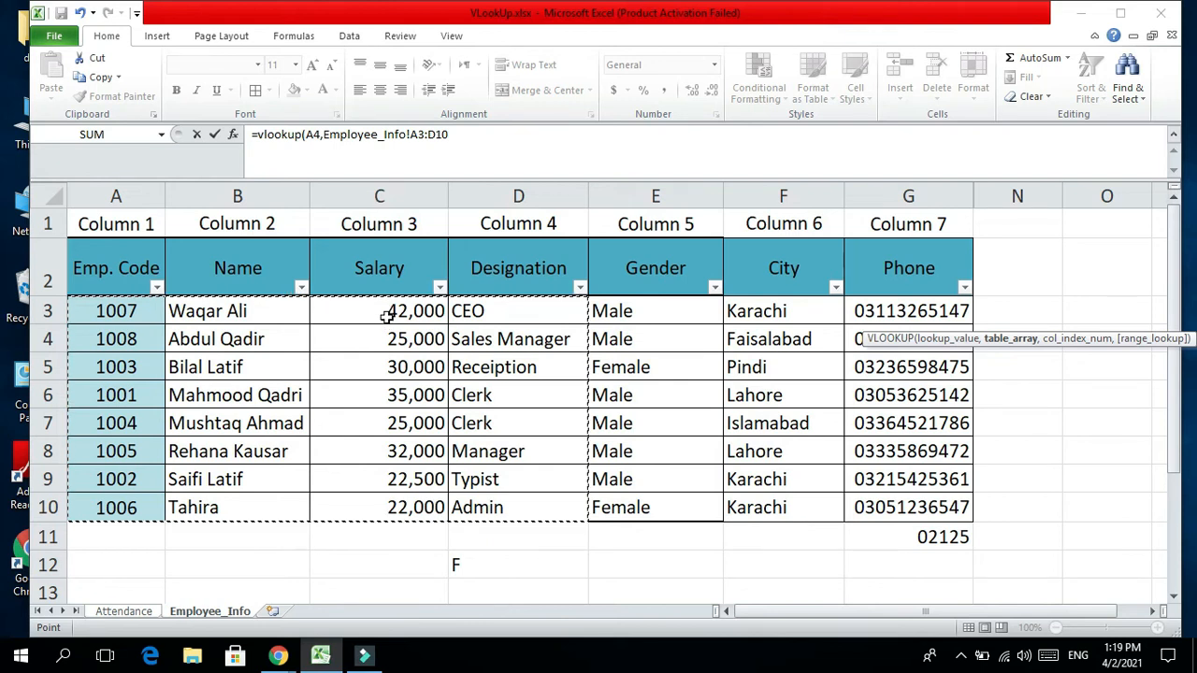
pyautogui.click(457, 134)
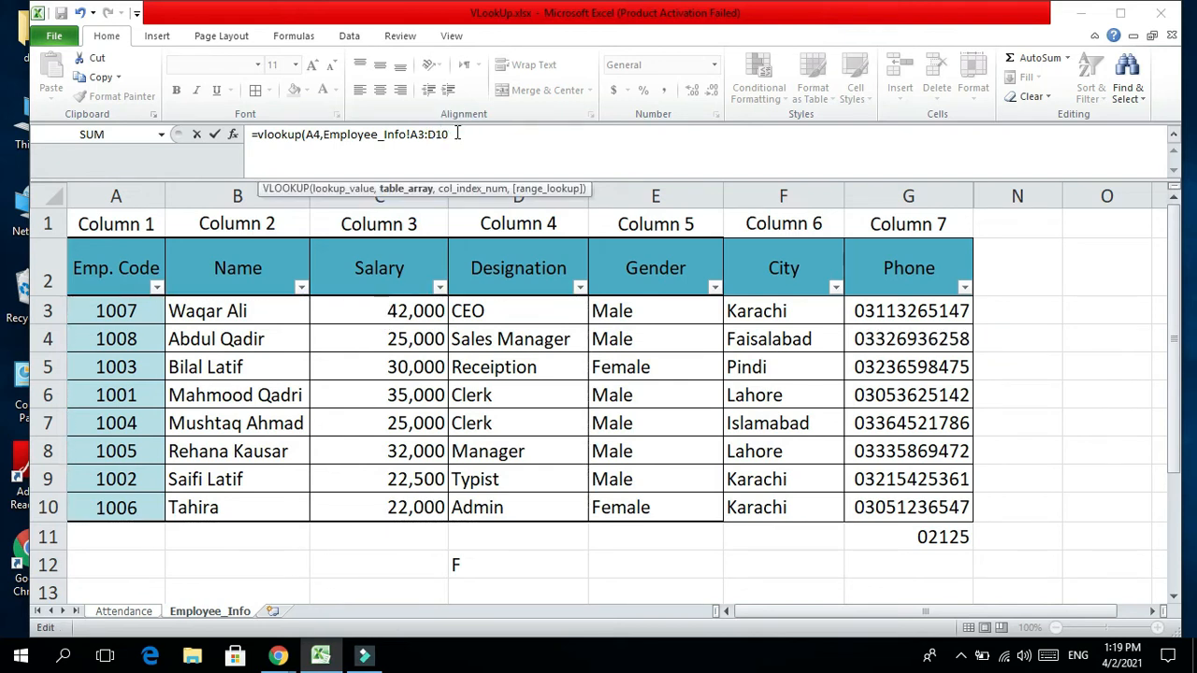
pyautogui.write(',')
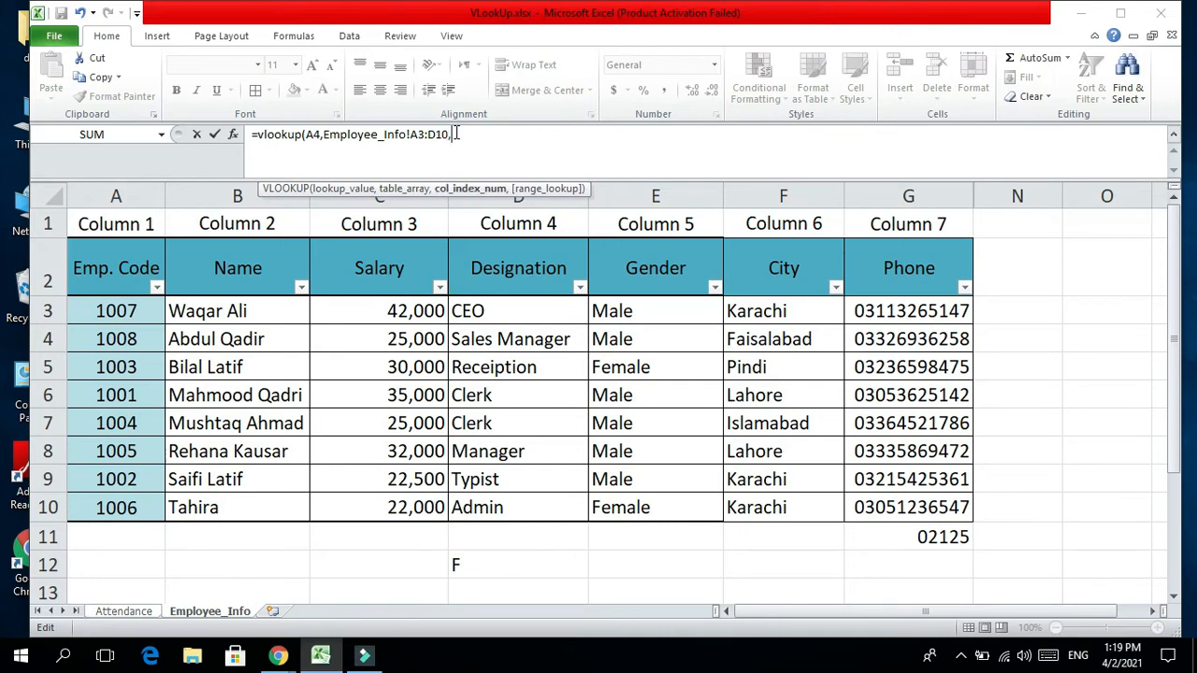
pyautogui.write('3,')
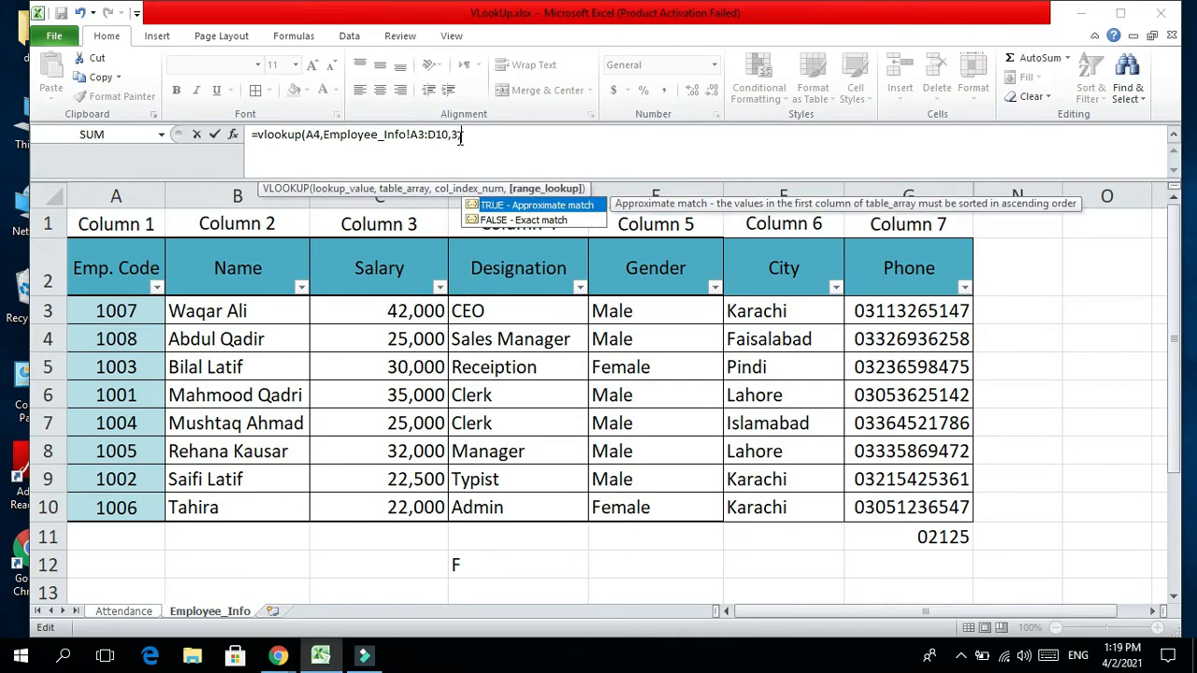
pyautogui.doubleClick(493, 223)
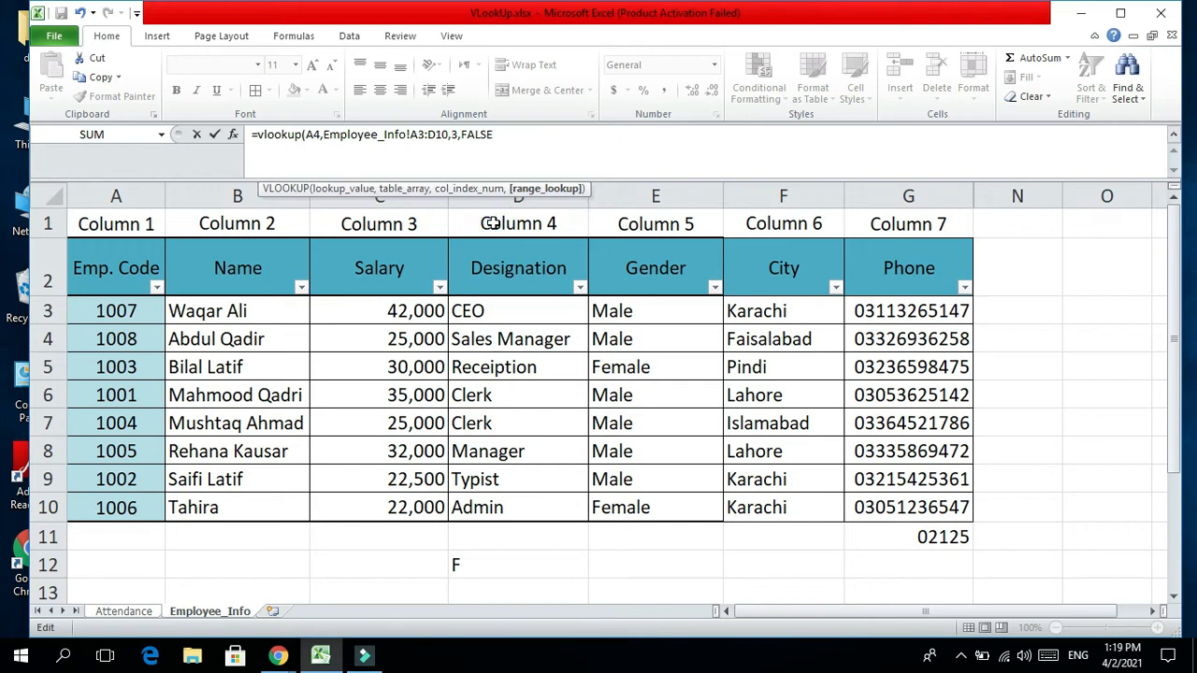
pyautogui.press('Return')
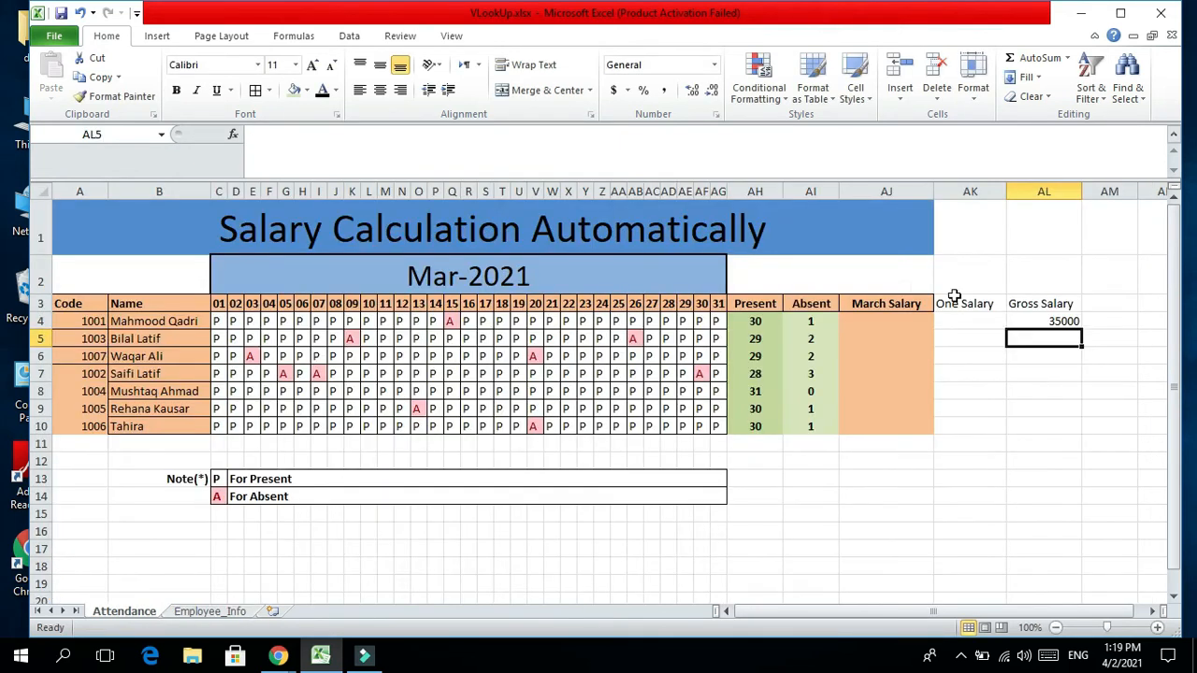
# Check the gross salary in AL4 against the record for employee code 1001 on the Employee_Info sheet
pyautogui.click(1048, 318)
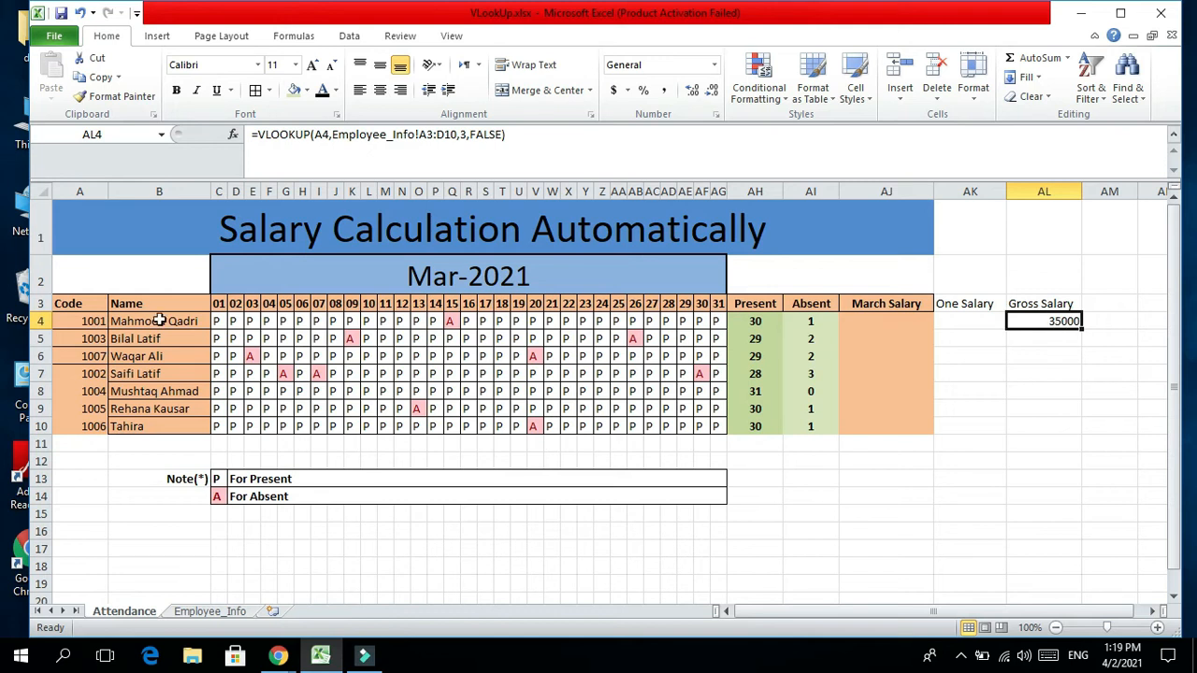
pyautogui.moveTo(71, 320); pyautogui.dragTo(169, 320)
pyautogui.click(209, 611)
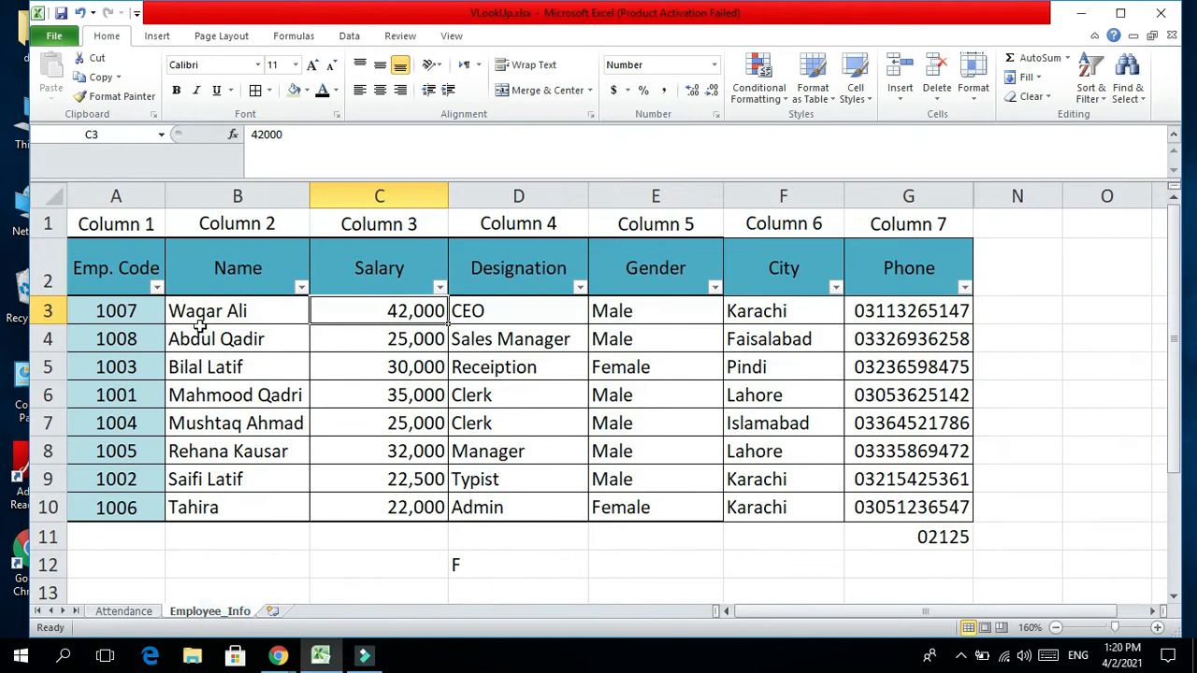
pyautogui.moveTo(146, 400); pyautogui.dragTo(397, 396)
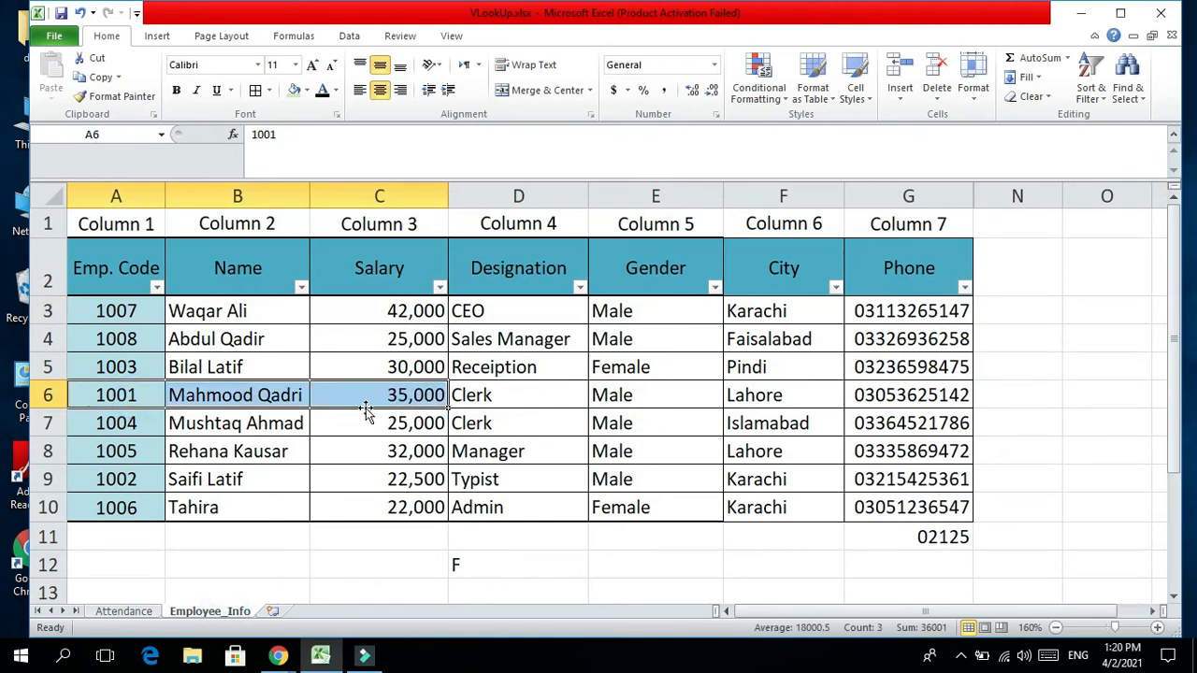
# Enter =VLOOKUP(A5,Employee_Info!$A$3:$D$10,3,FALSE) in Gross Salary cell AL5 of the Attendance sheet
pyautogui.click(123, 611)
pyautogui.click(1046, 339)
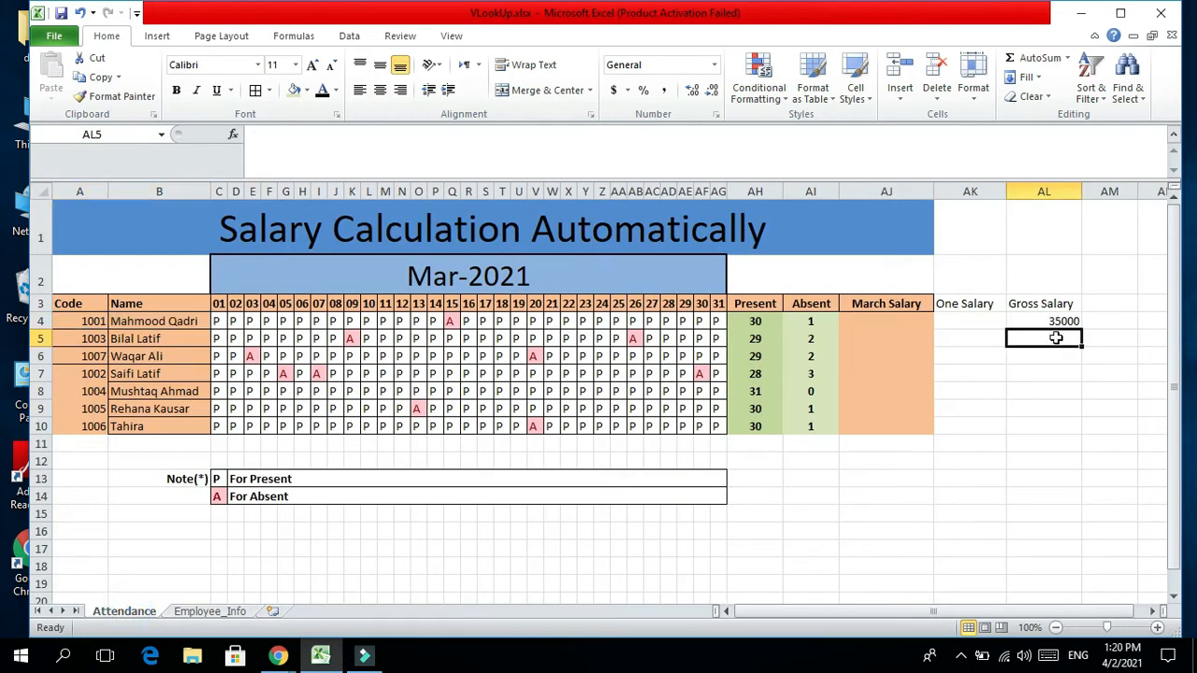
pyautogui.write('=')
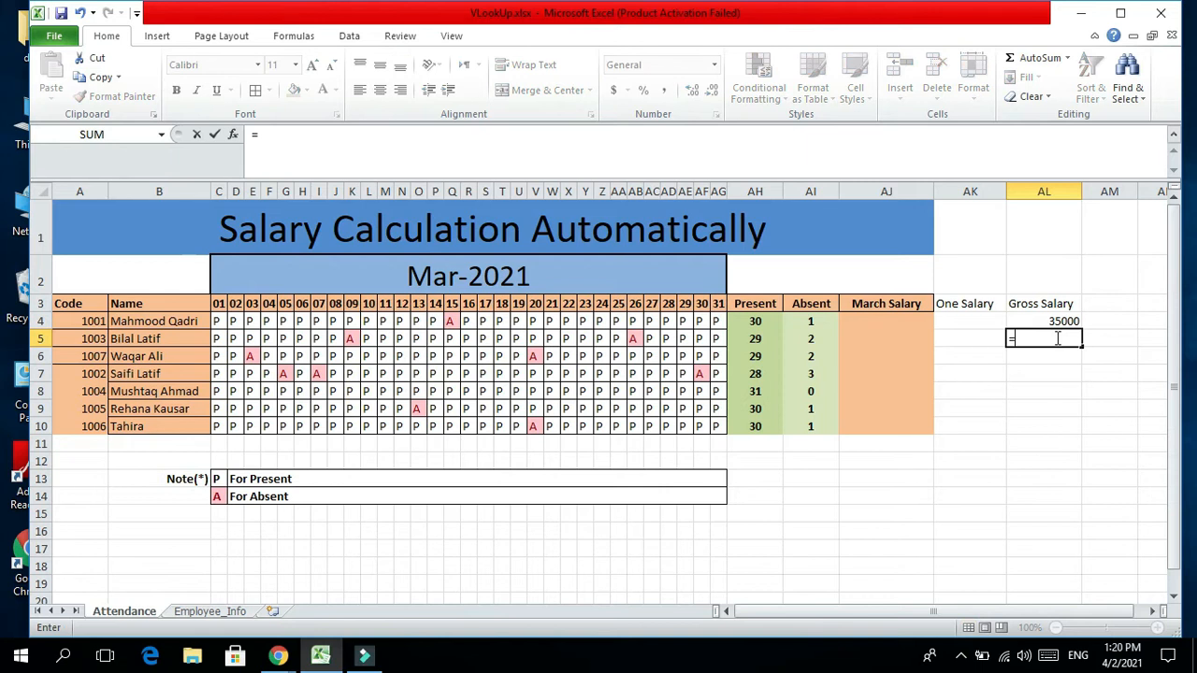
pyautogui.write('vlookup(')
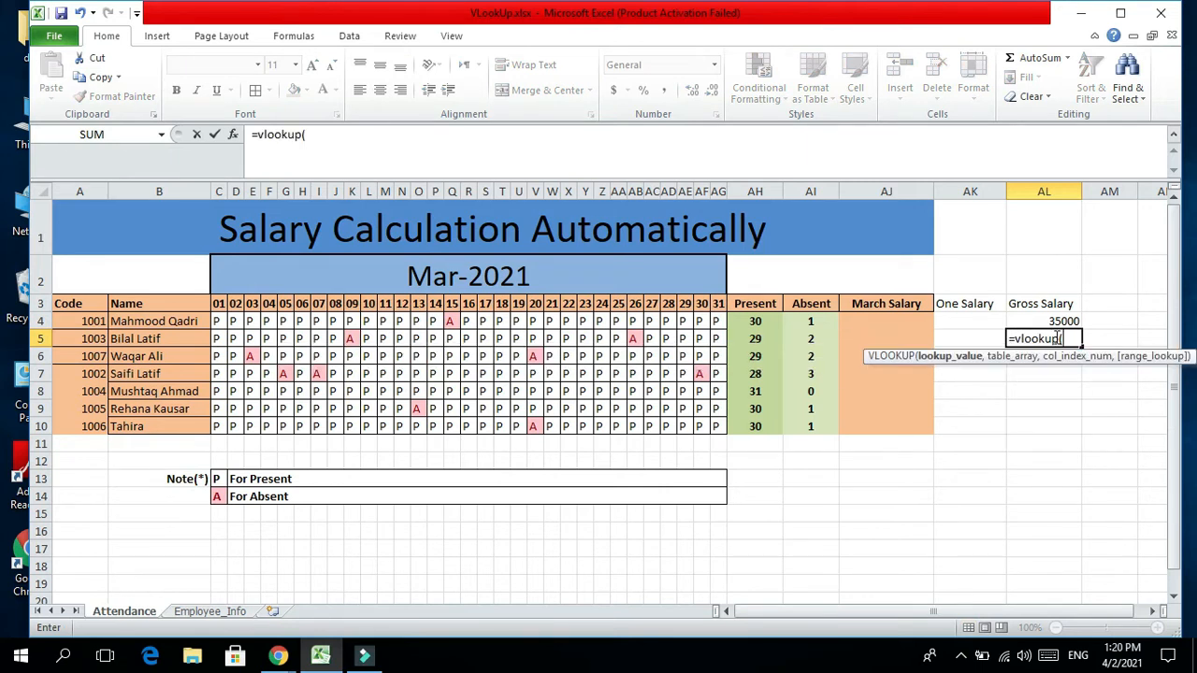
pyautogui.click(83, 338)
pyautogui.write(',')
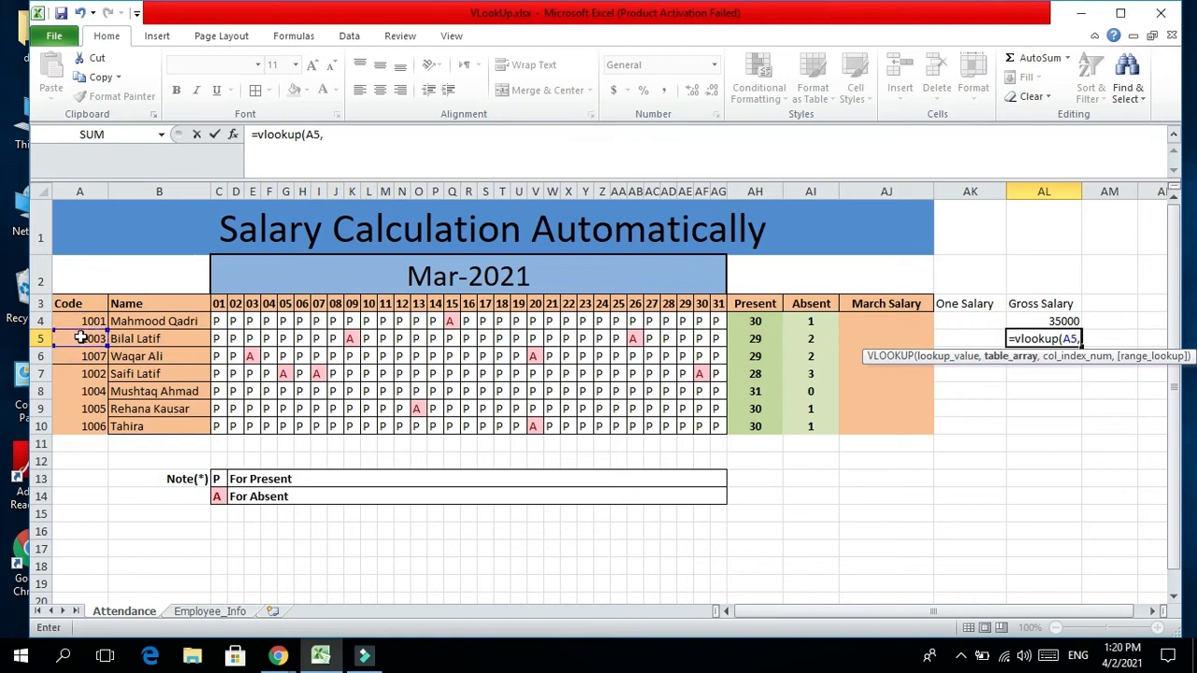
pyautogui.click(236, 612)
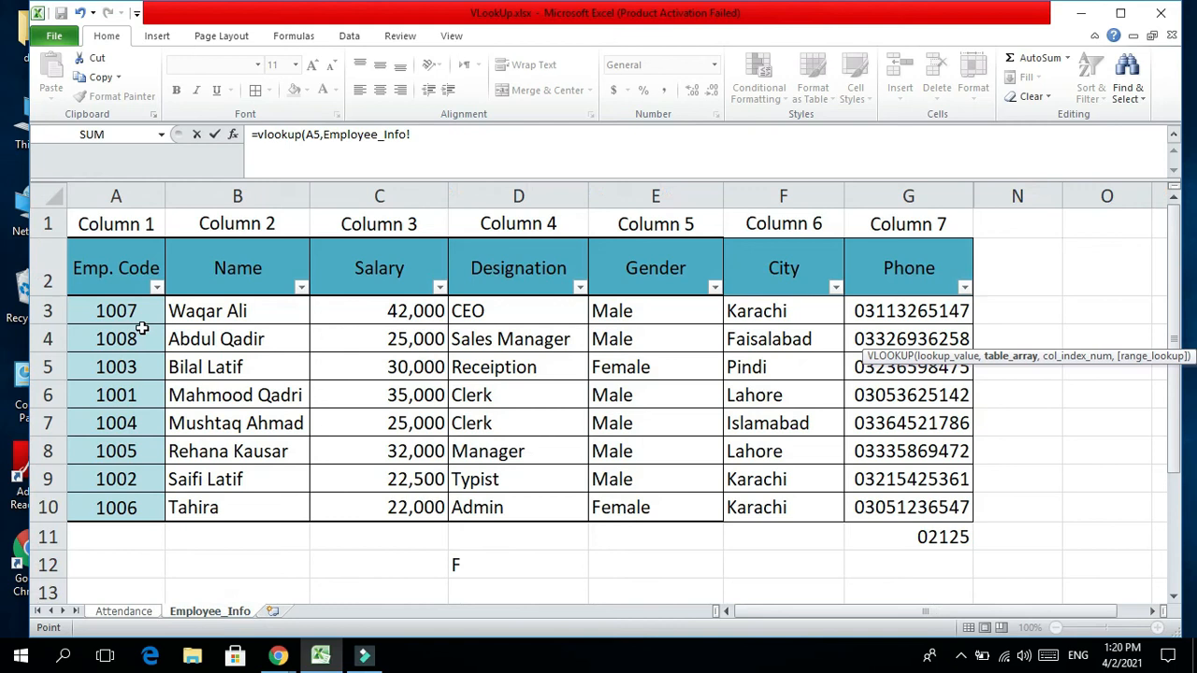
pyautogui.moveTo(135, 312); pyautogui.dragTo(538, 504)
pyautogui.press('F4')
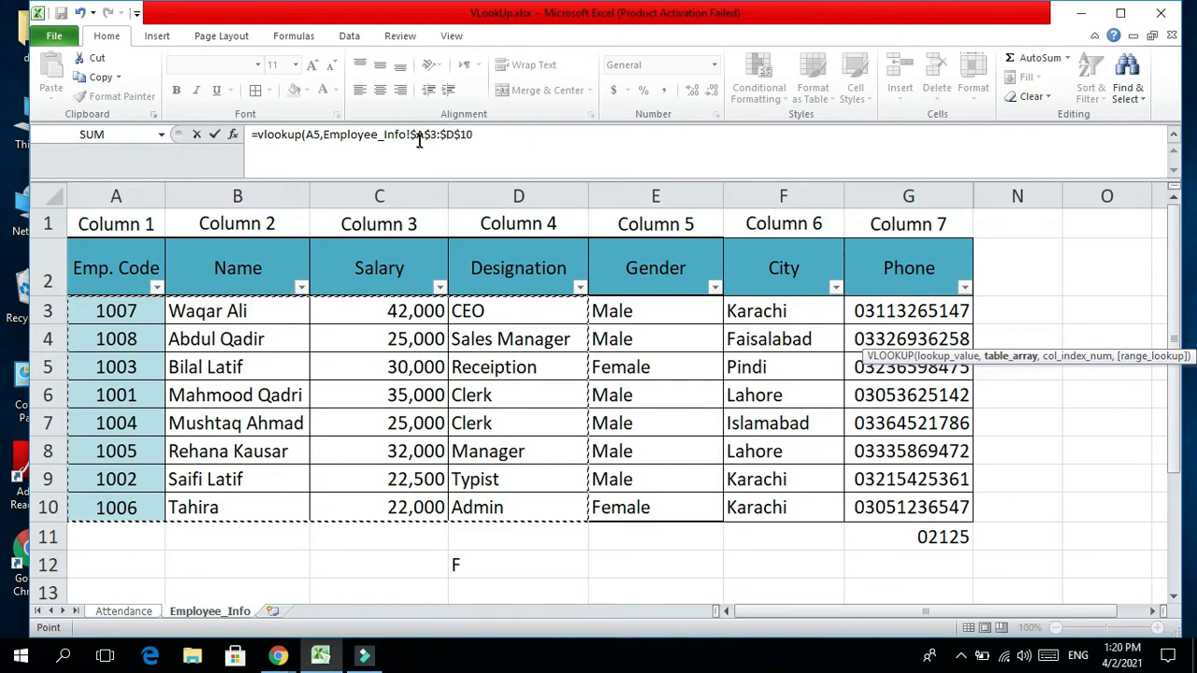
pyautogui.click(477, 133)
pyautogui.write(',')
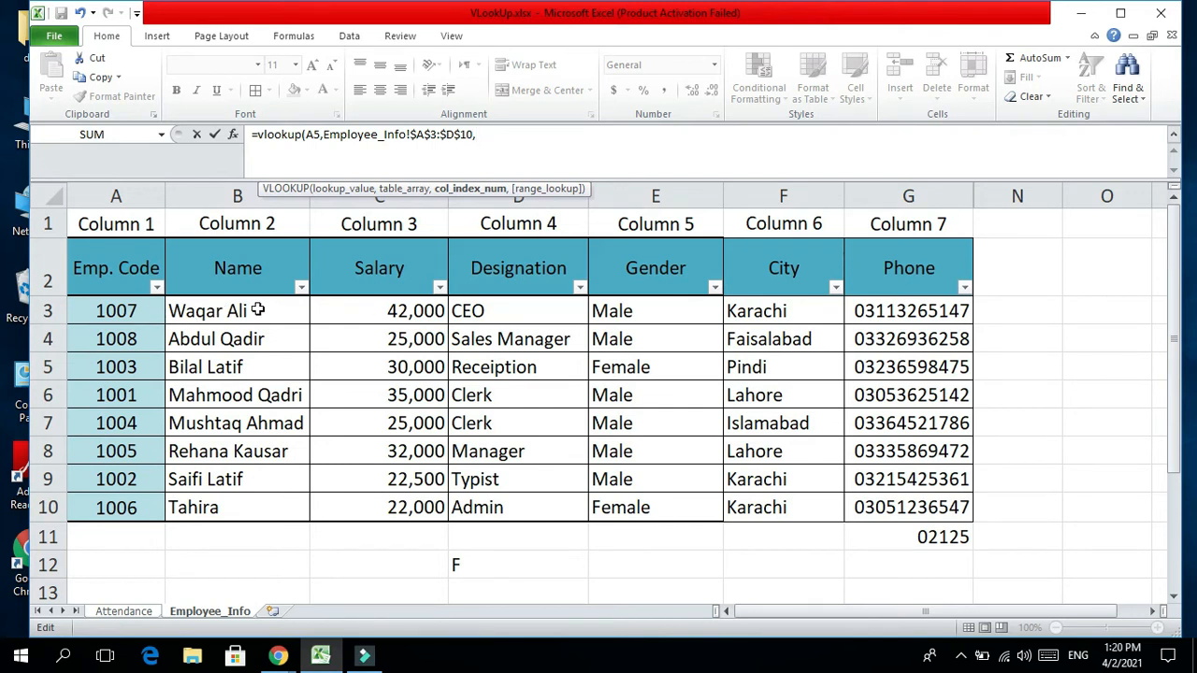
pyautogui.write('3,')
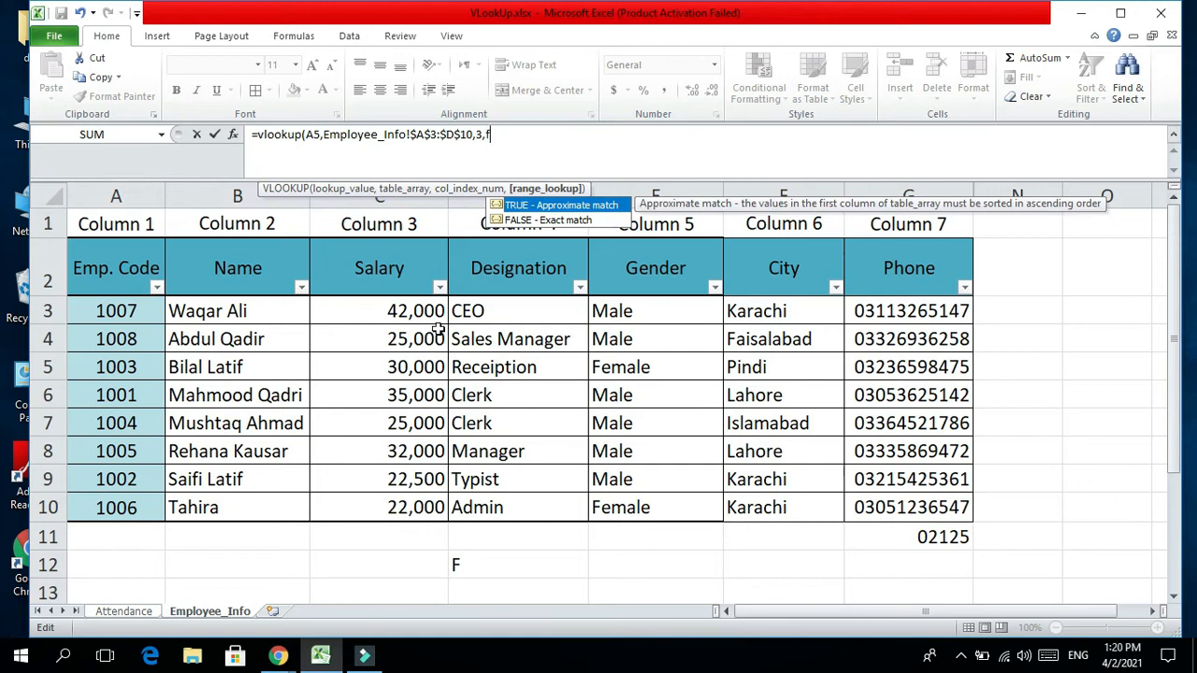
pyautogui.write('f')
pyautogui.doubleClick(506, 221)
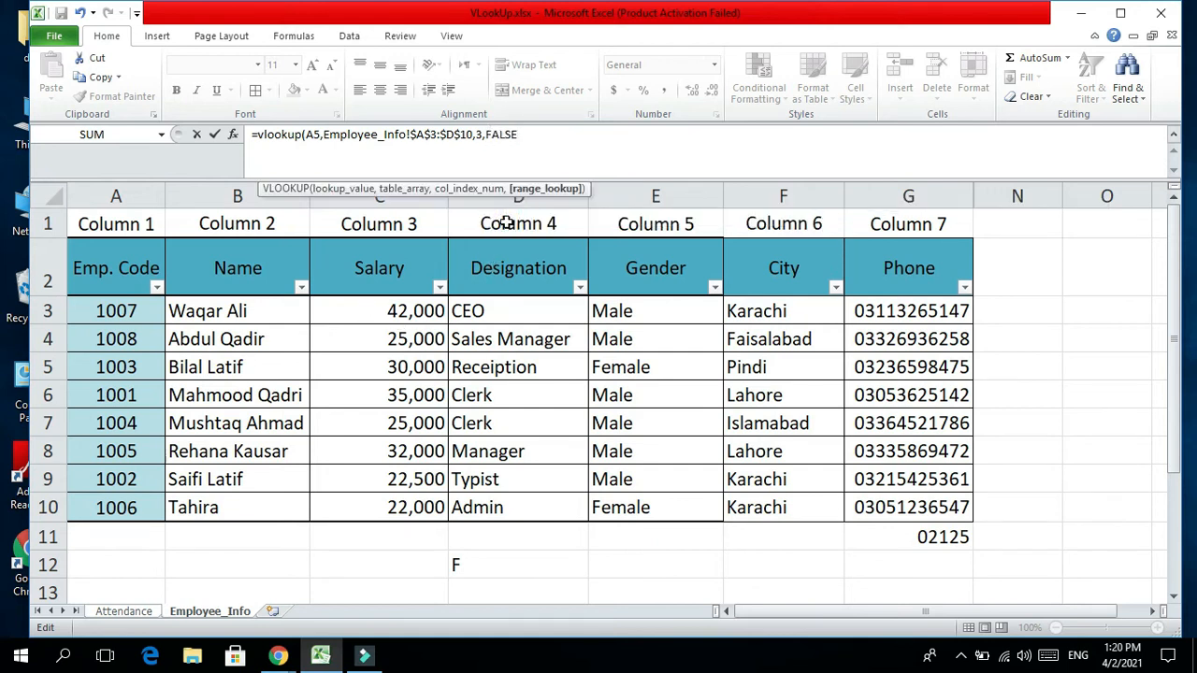
pyautogui.press('Return')
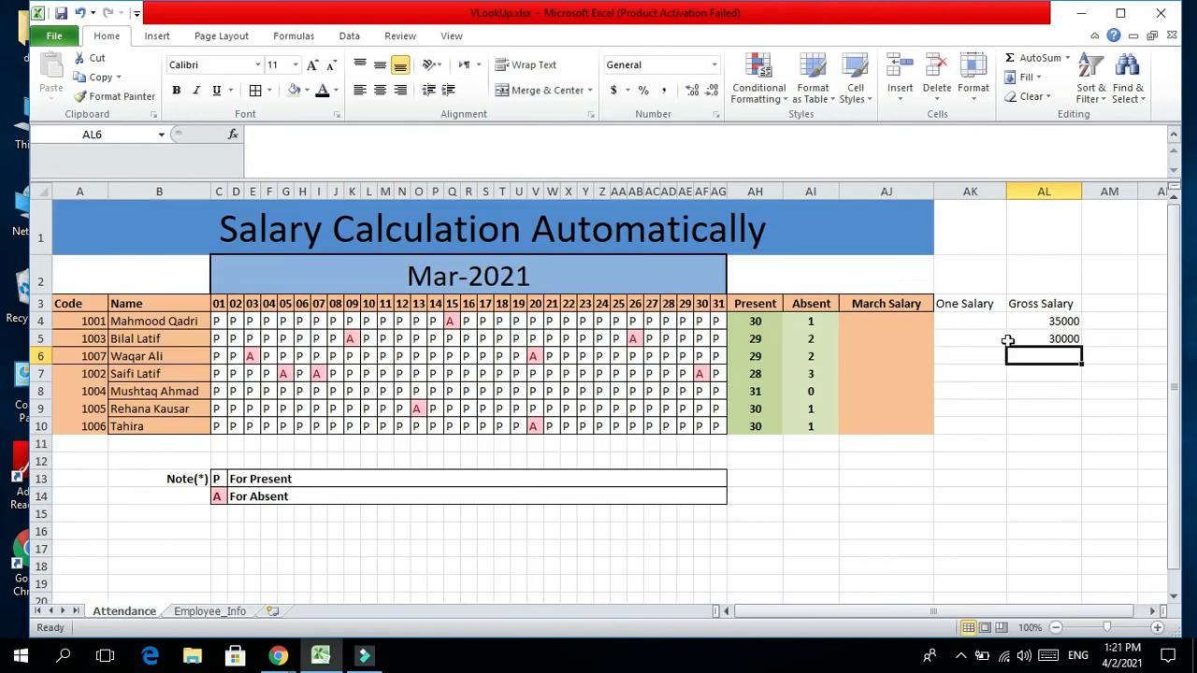
# Check the gross salary in AL5 against the record for employee code 1003 on the Employee_Info sheet
pyautogui.click(1063, 339)
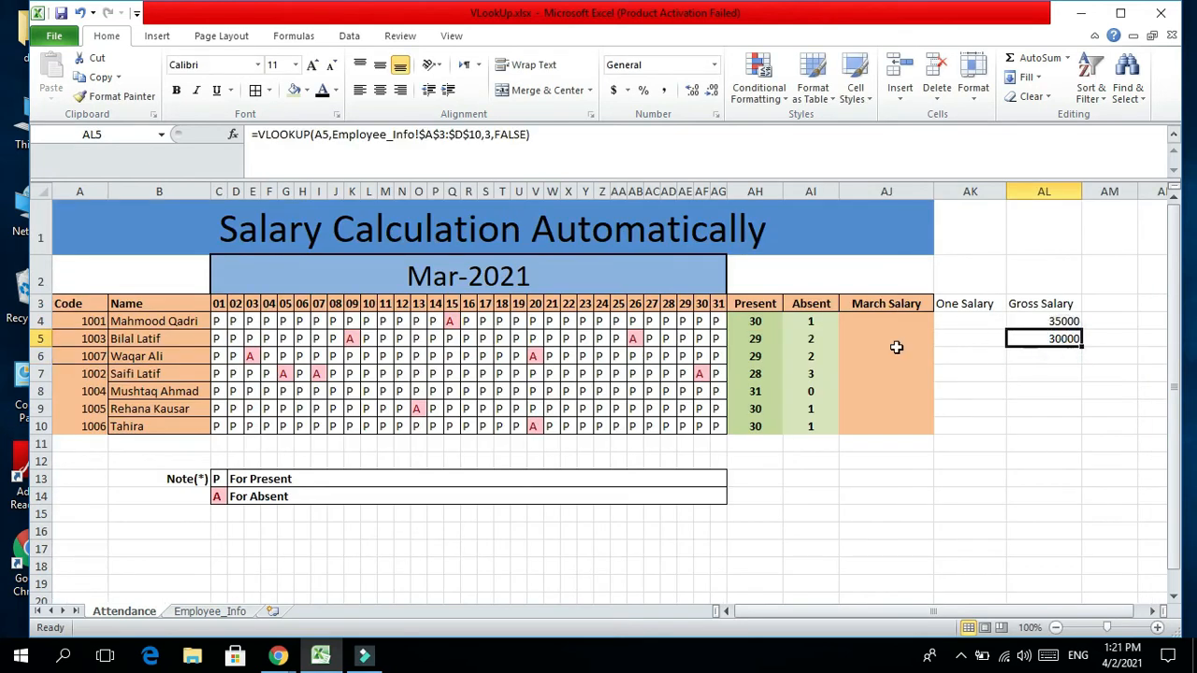
pyautogui.moveTo(89, 339); pyautogui.dragTo(147, 341)
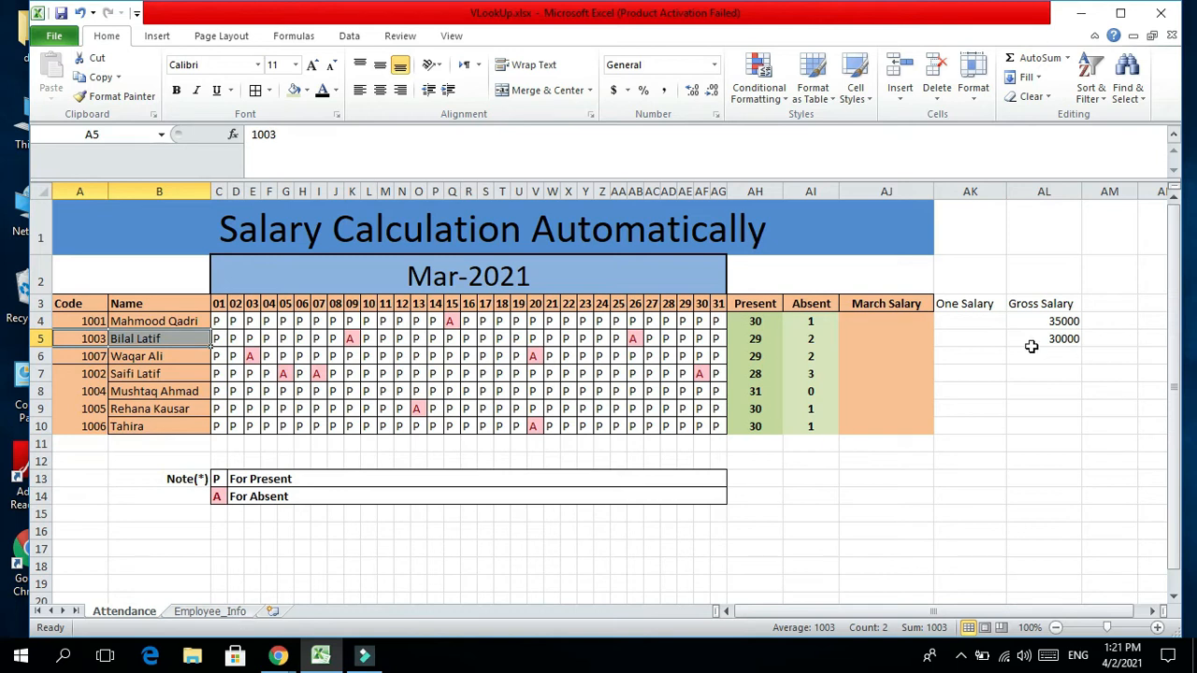
pyautogui.click(214, 613)
pyautogui.moveTo(139, 365); pyautogui.dragTo(355, 368)
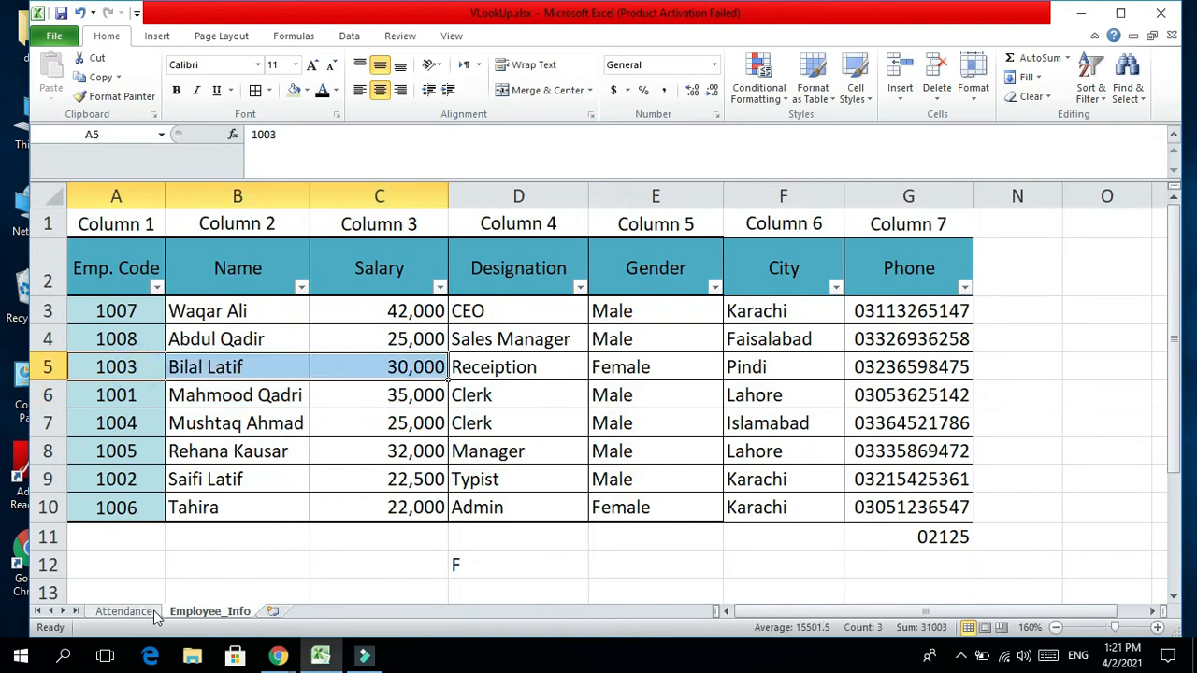
pyautogui.click(140, 612)
# Fill the Gross Salary formula from AL5 down through AL10 and review the Gross Salary column
pyautogui.click(1046, 339)
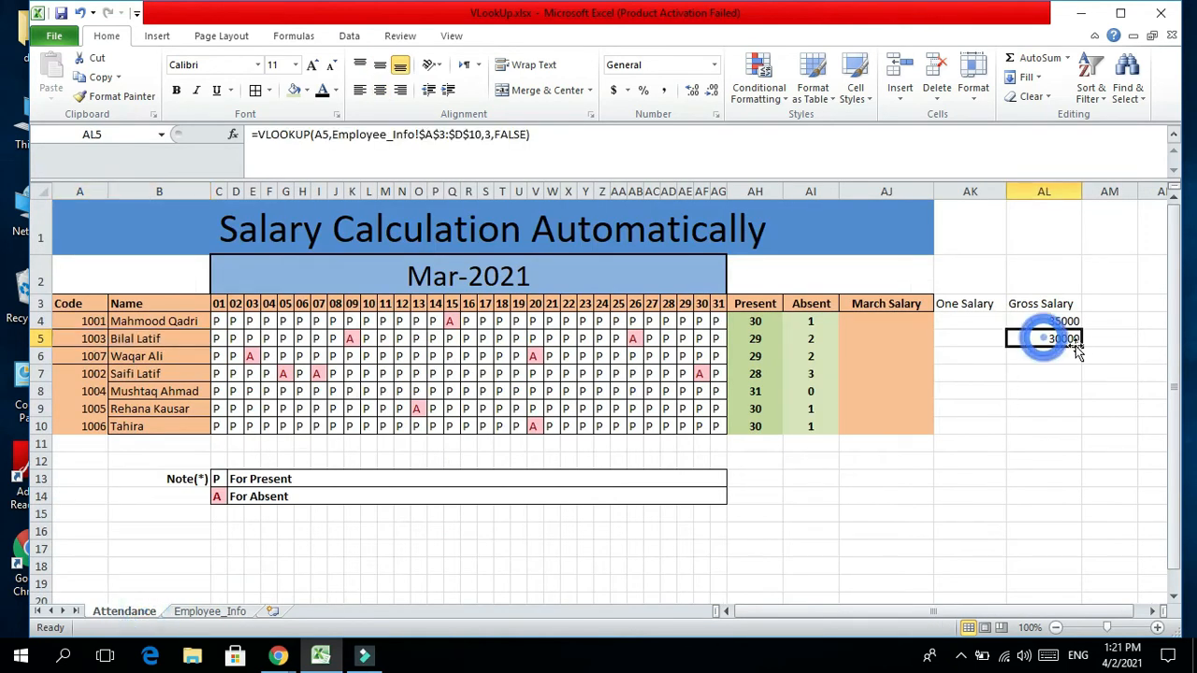
pyautogui.moveTo(1082, 347); pyautogui.dragTo(1085, 427)
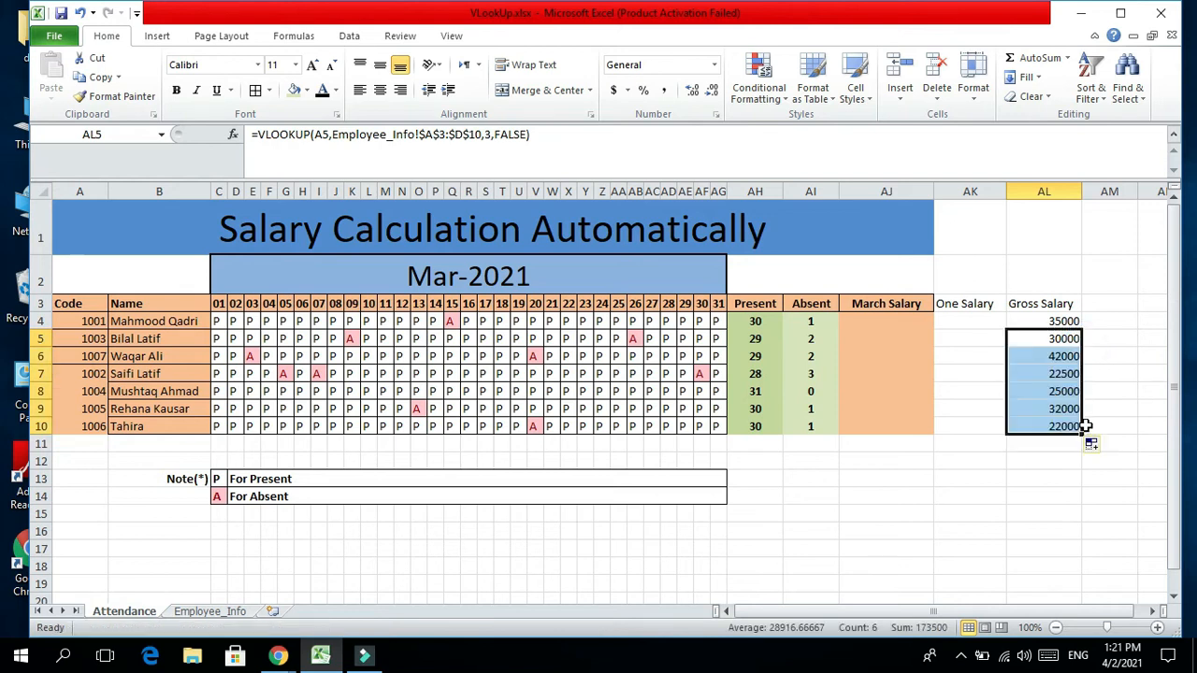
pyautogui.click(1053, 360)
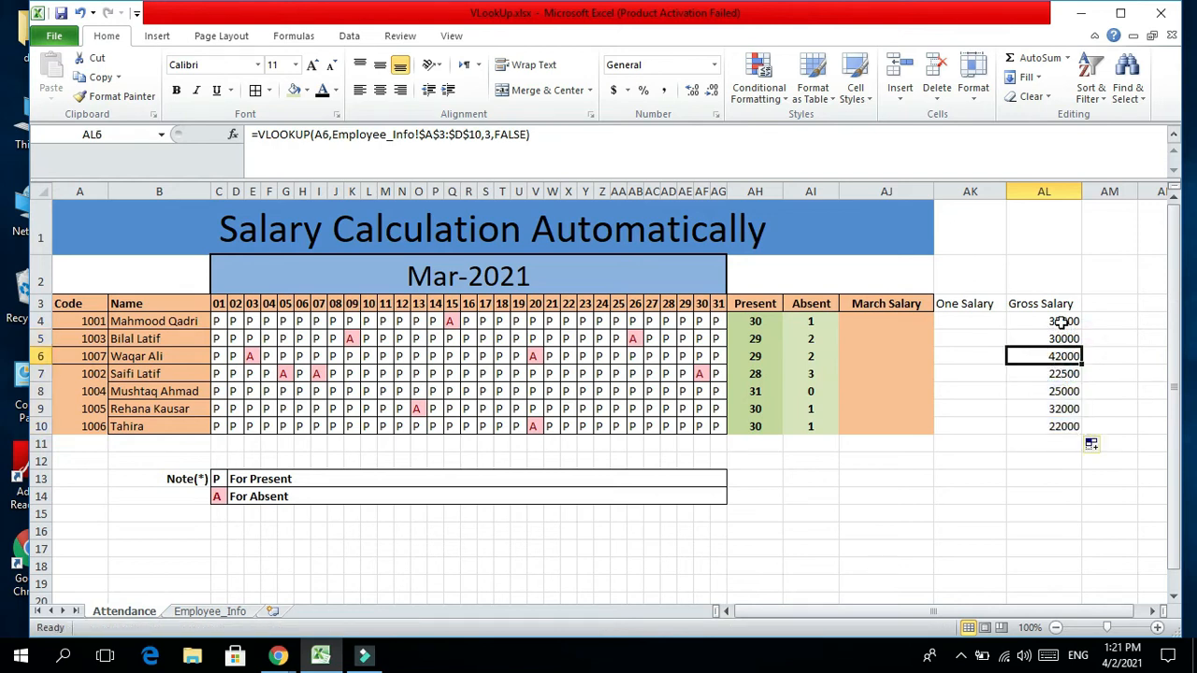
pyautogui.click(1062, 322)
pyautogui.moveTo(1033, 305); pyautogui.dragTo(1055, 426)
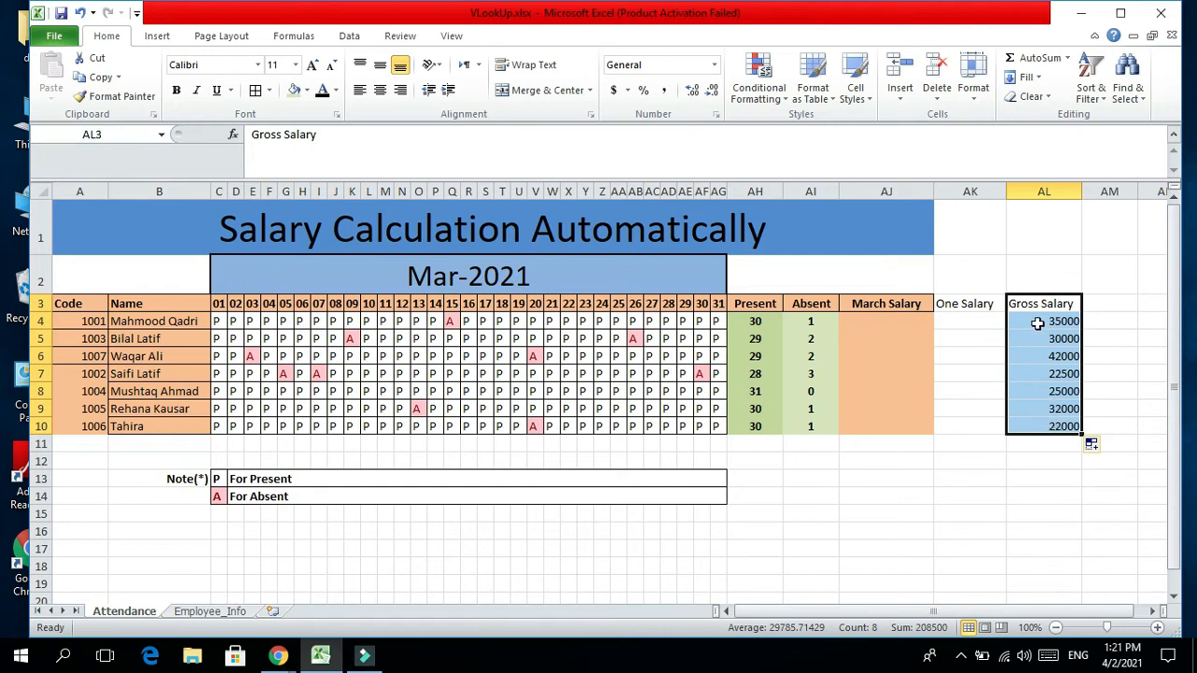
pyautogui.click(1038, 322)
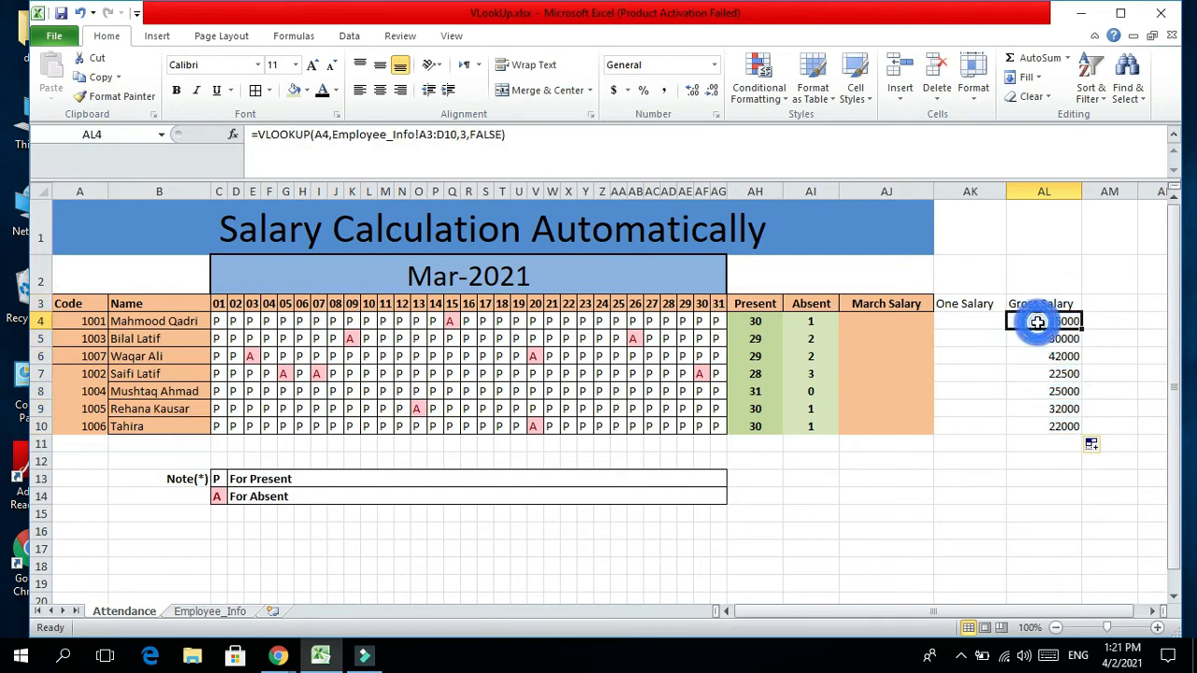
# Enter =AL4/31 in One Salary cell AK4 and fill the formula down through AK10
pyautogui.click(975, 323)
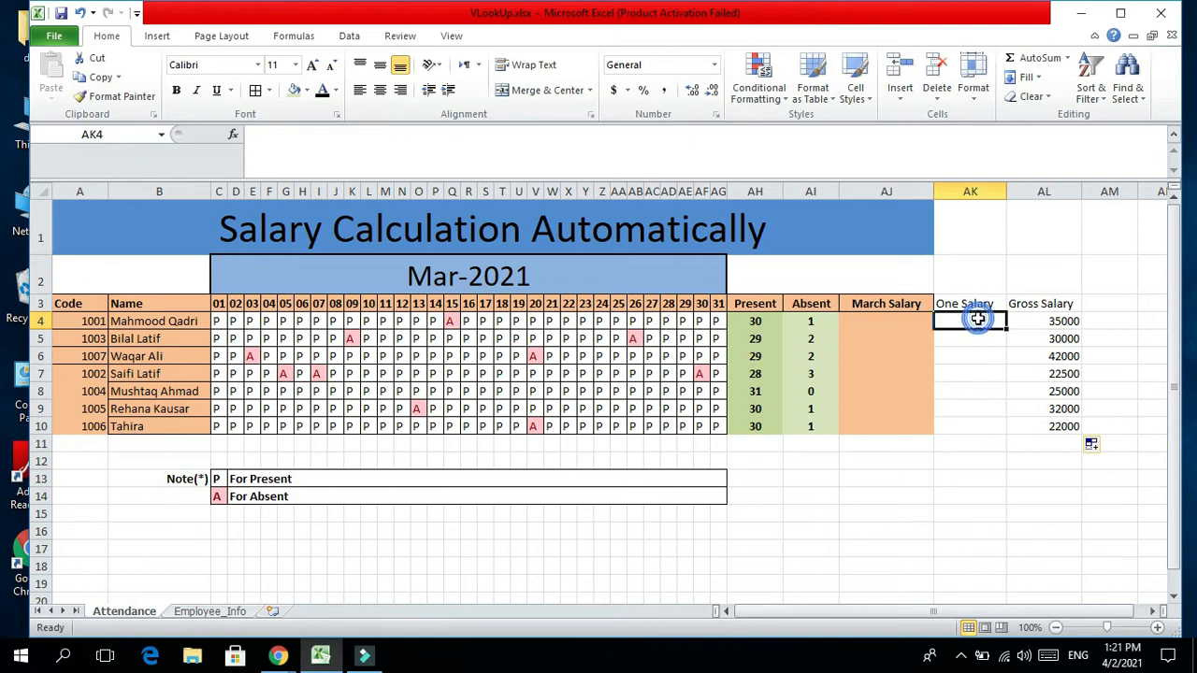
pyautogui.click(1039, 321)
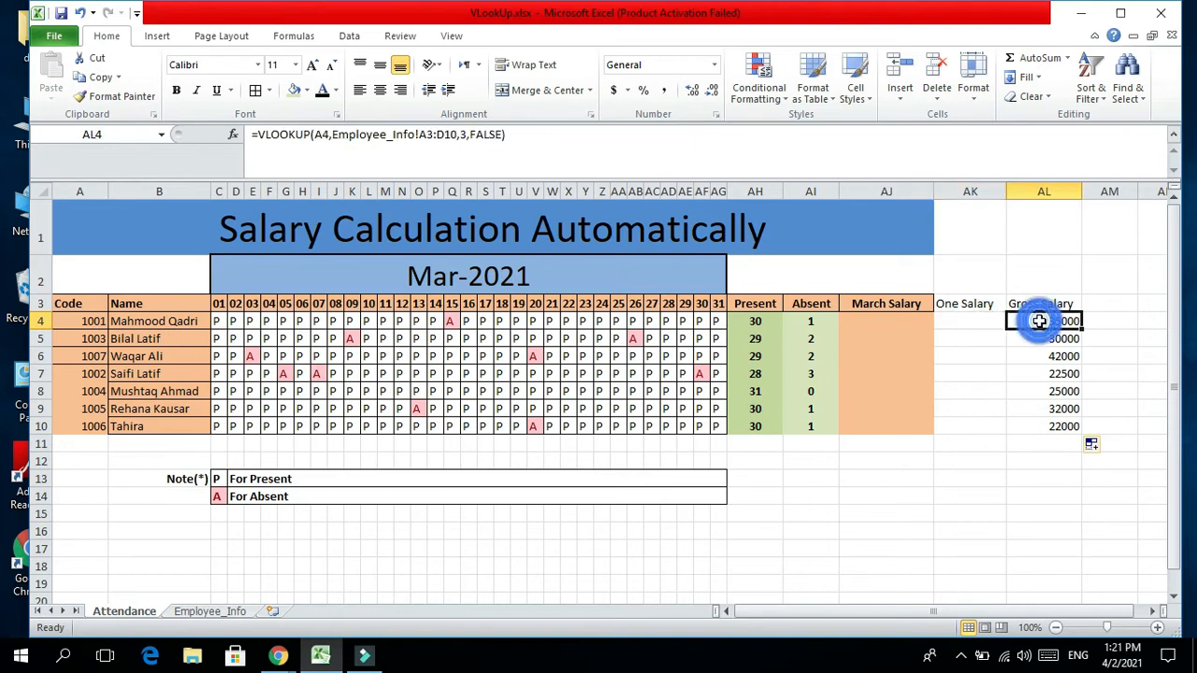
pyautogui.click(986, 325)
pyautogui.click(1040, 320)
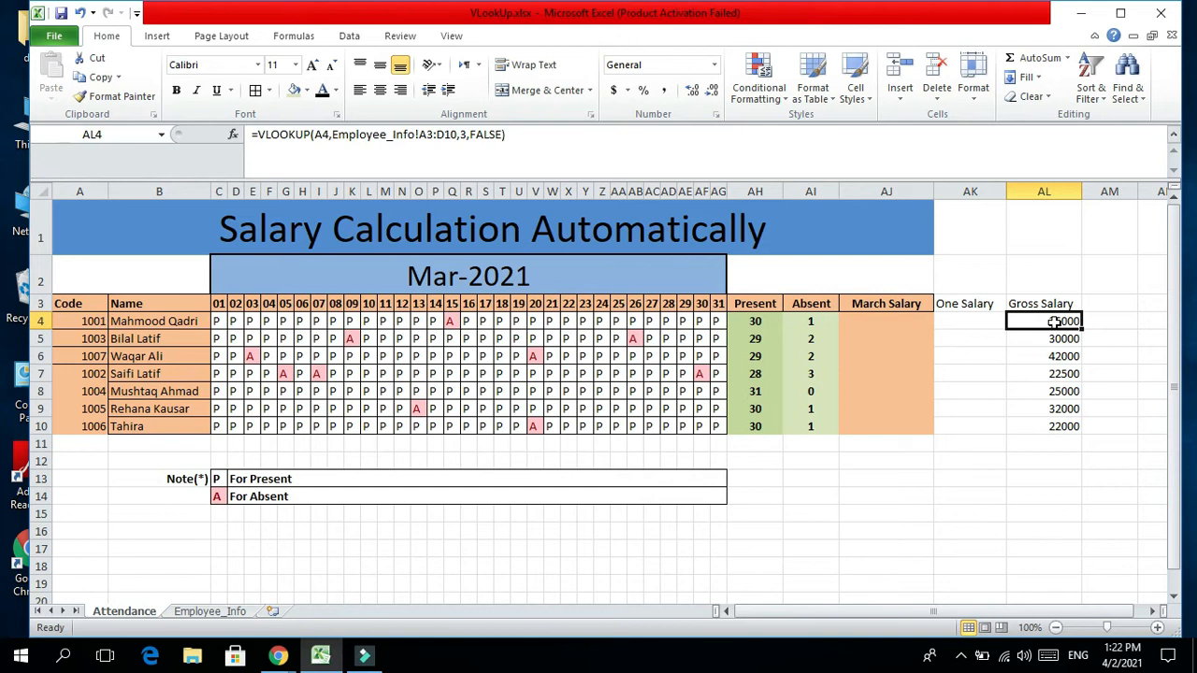
pyautogui.click(987, 320)
pyautogui.write('=')
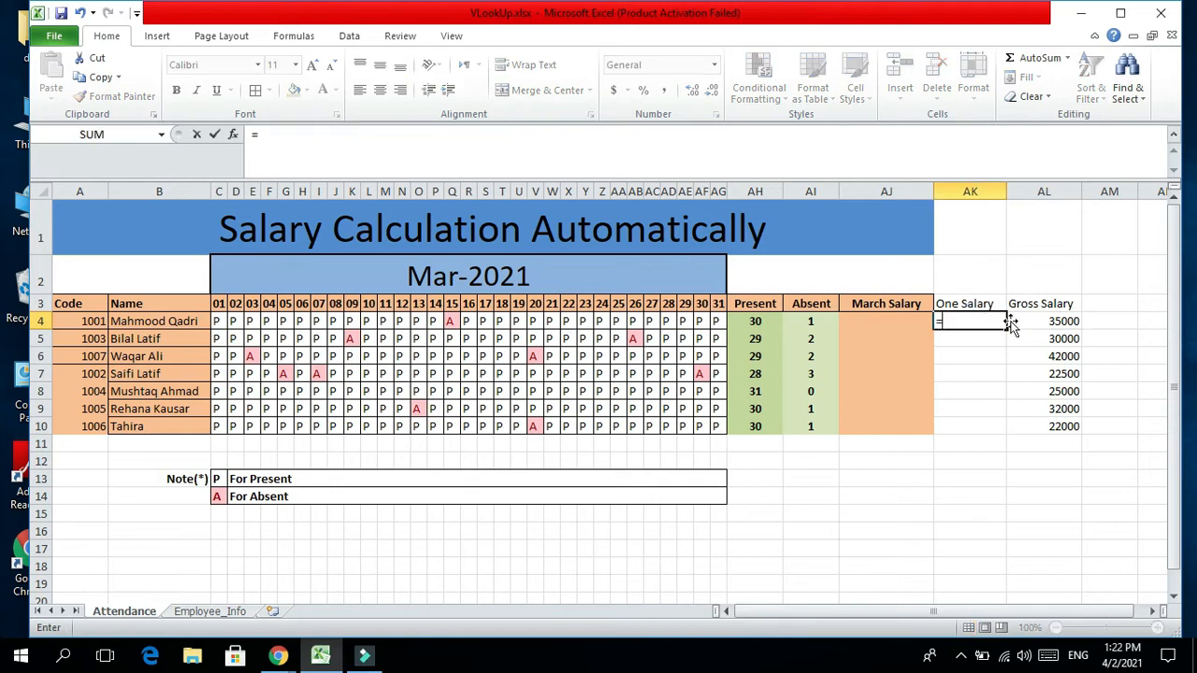
pyautogui.click(1045, 322)
pyautogui.write('/31')
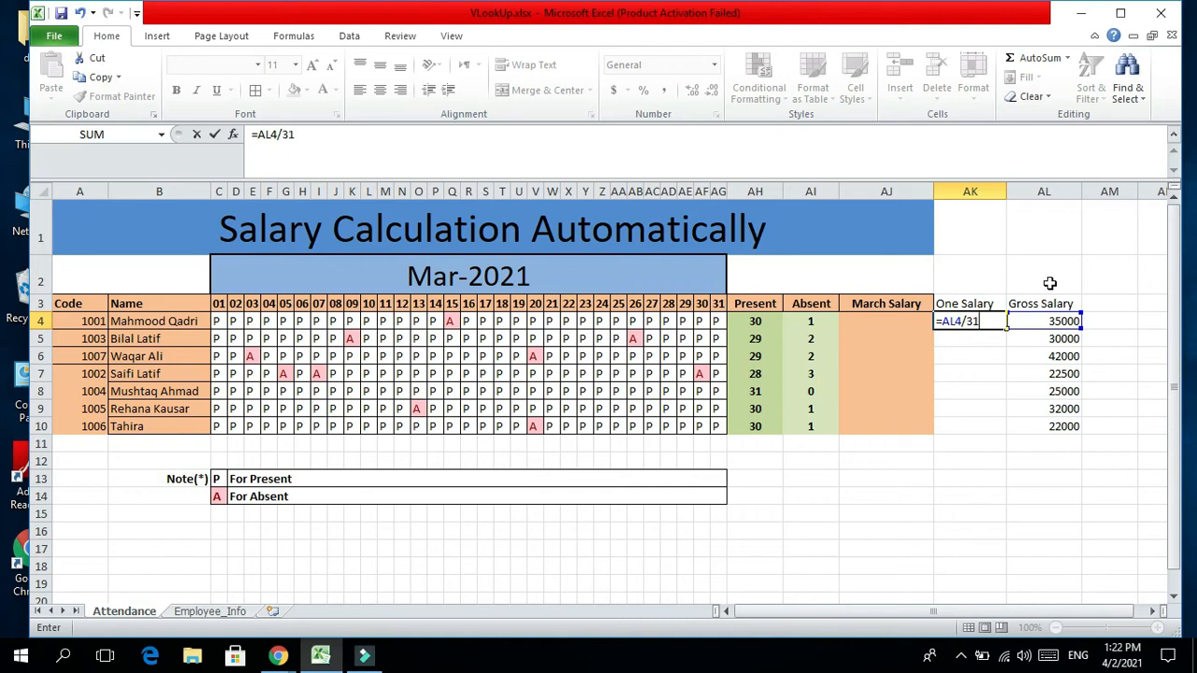
pyautogui.hotkey('ctrl', 'Return')
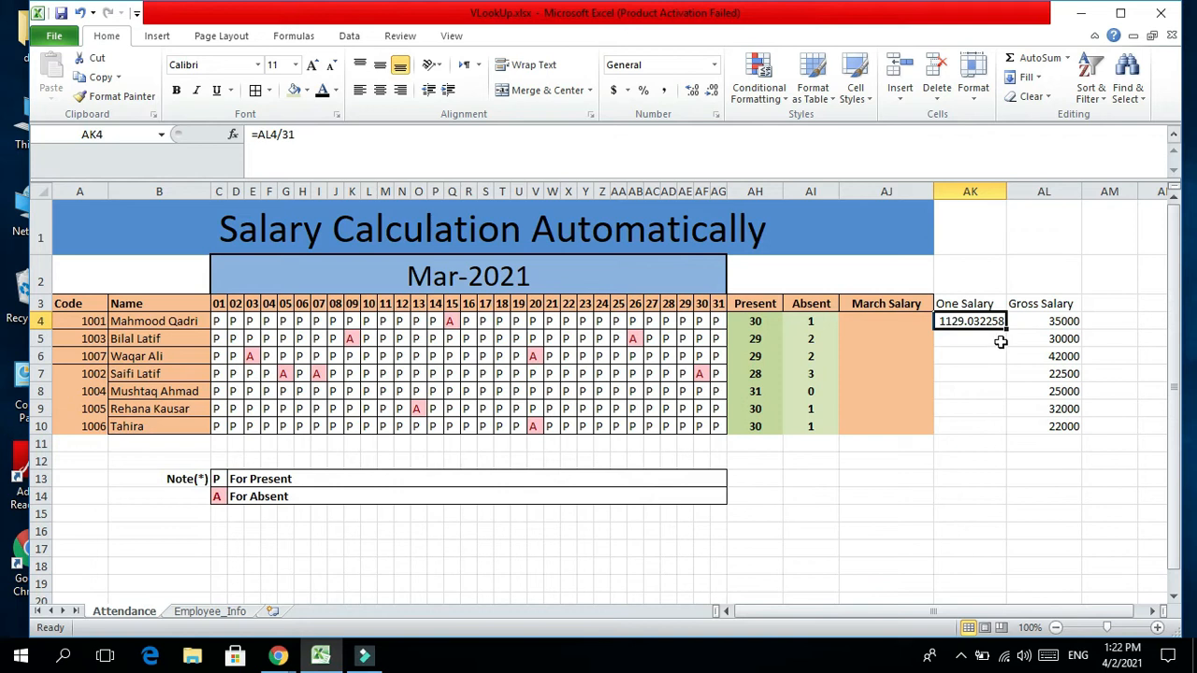
pyautogui.moveTo(1009, 329); pyautogui.dragTo(1008, 430)
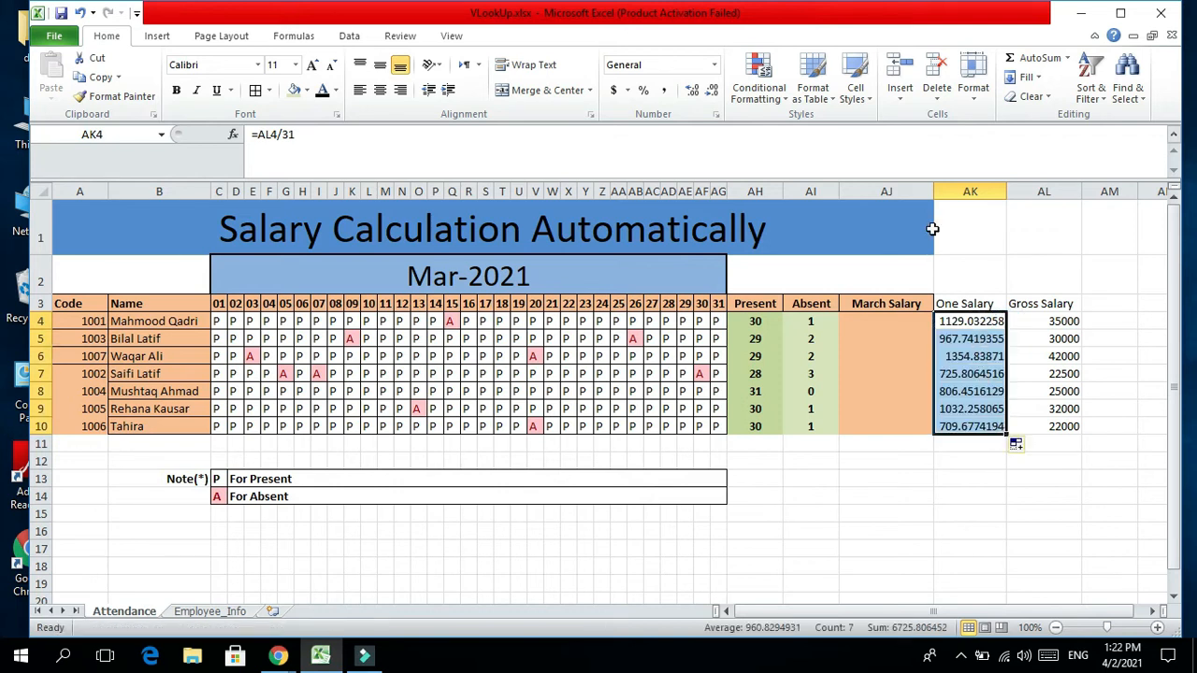
# Format the One Salary values in AK4:AK10 to show no decimal places
pyautogui.click(694, 97)
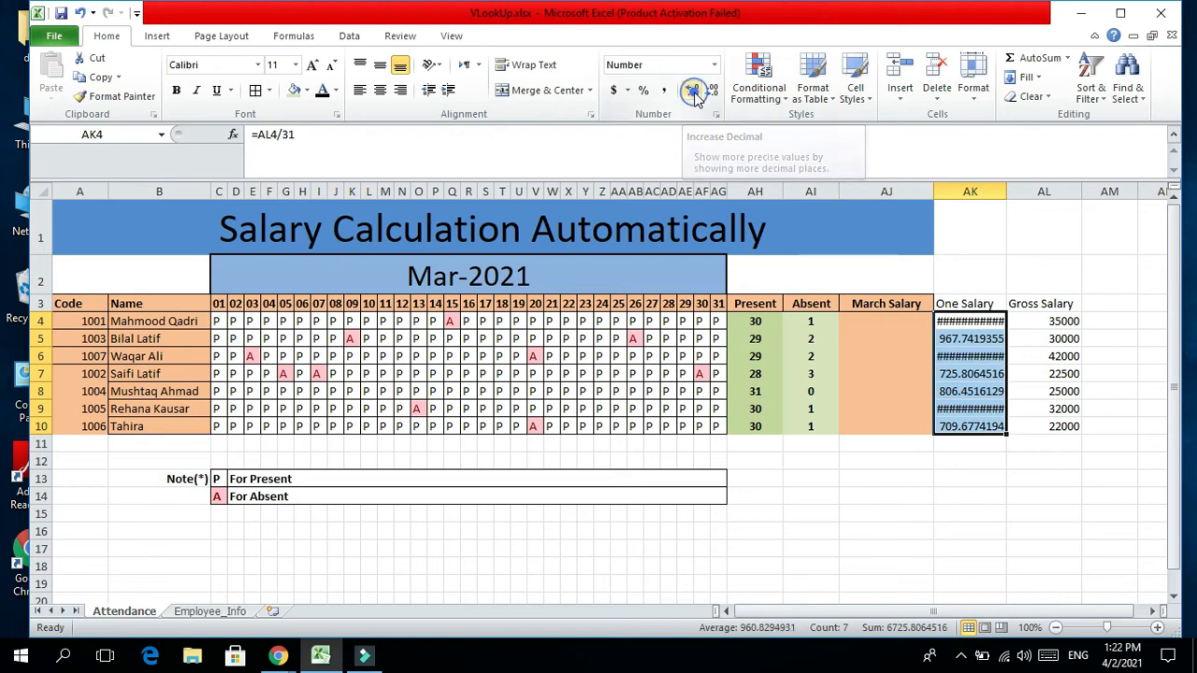
pyautogui.click(714, 93)
pyautogui.click(717, 95)
pyautogui.click(718, 97)
pyautogui.click(717, 95)
pyautogui.click(716, 94)
pyautogui.click(717, 95)
pyautogui.click(716, 95)
pyautogui.click(988, 321)
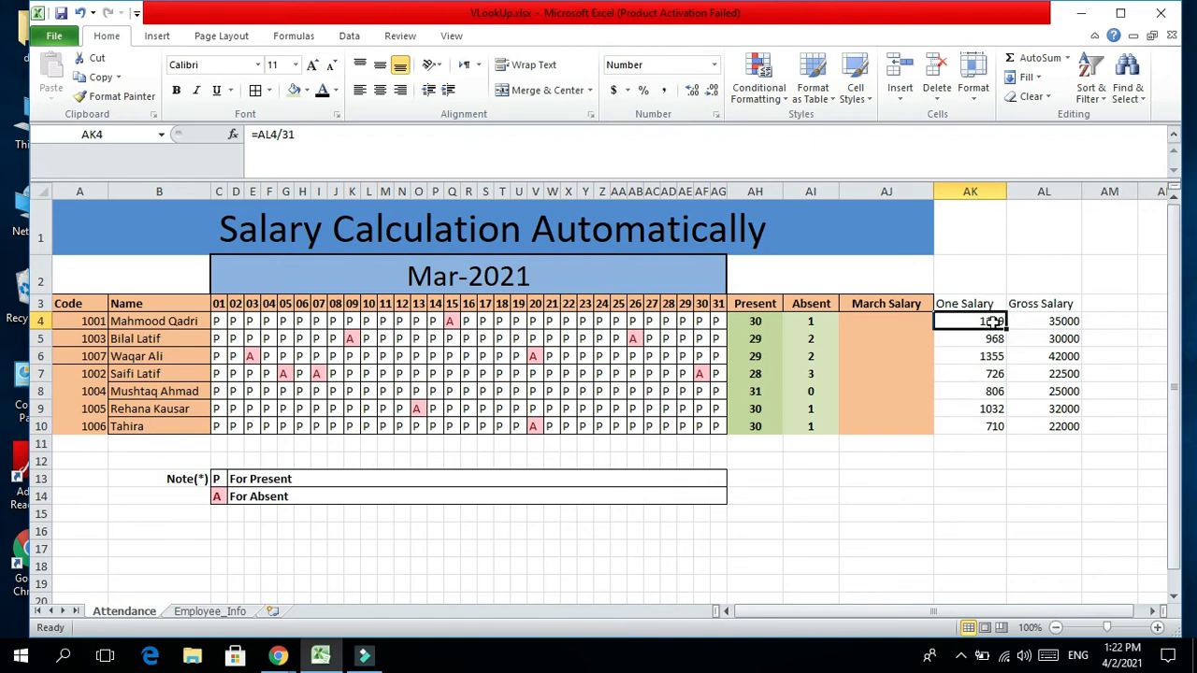
# Multiply the One Salary by the Present days for the first employee by entering =AK4*AH4 in March Salary cell AJ4
pyautogui.click(900, 321)
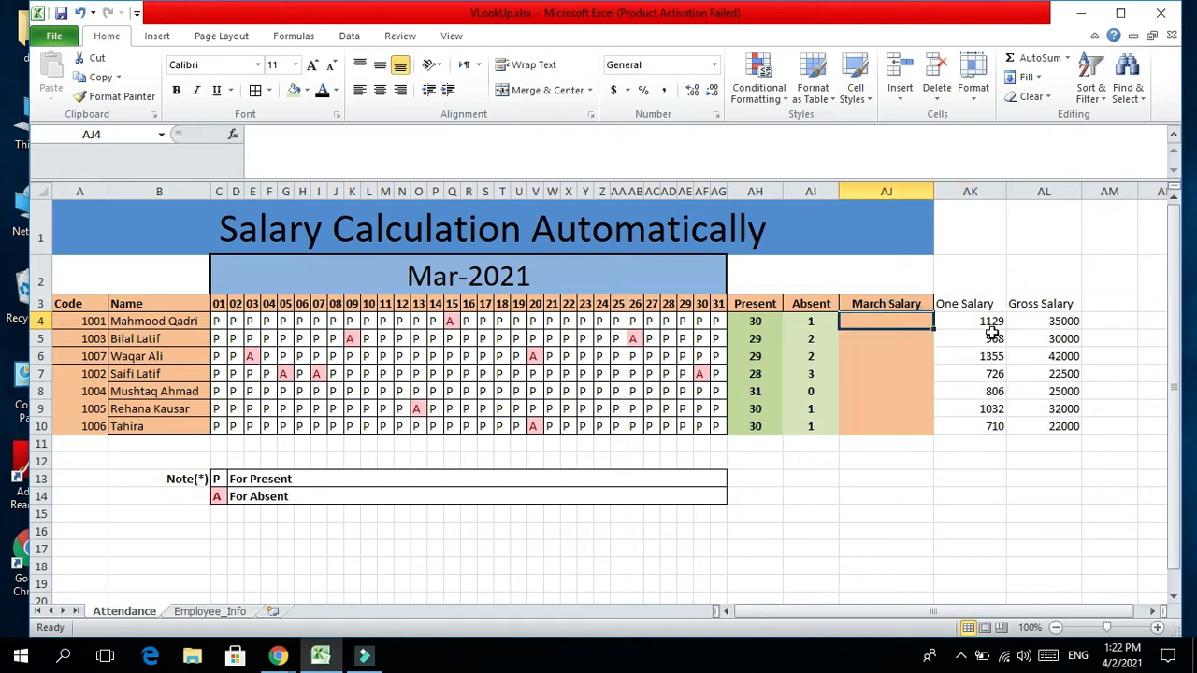
pyautogui.moveTo(988, 322); pyautogui.dragTo(983, 427)
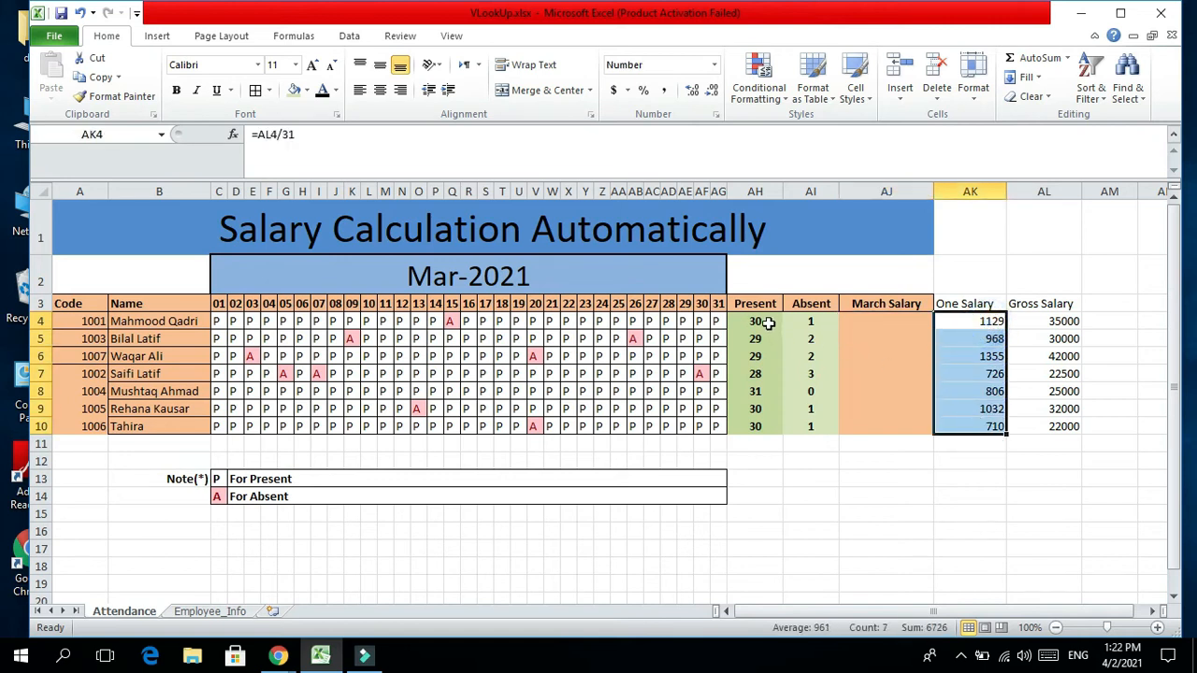
pyautogui.moveTo(765, 322); pyautogui.dragTo(763, 426)
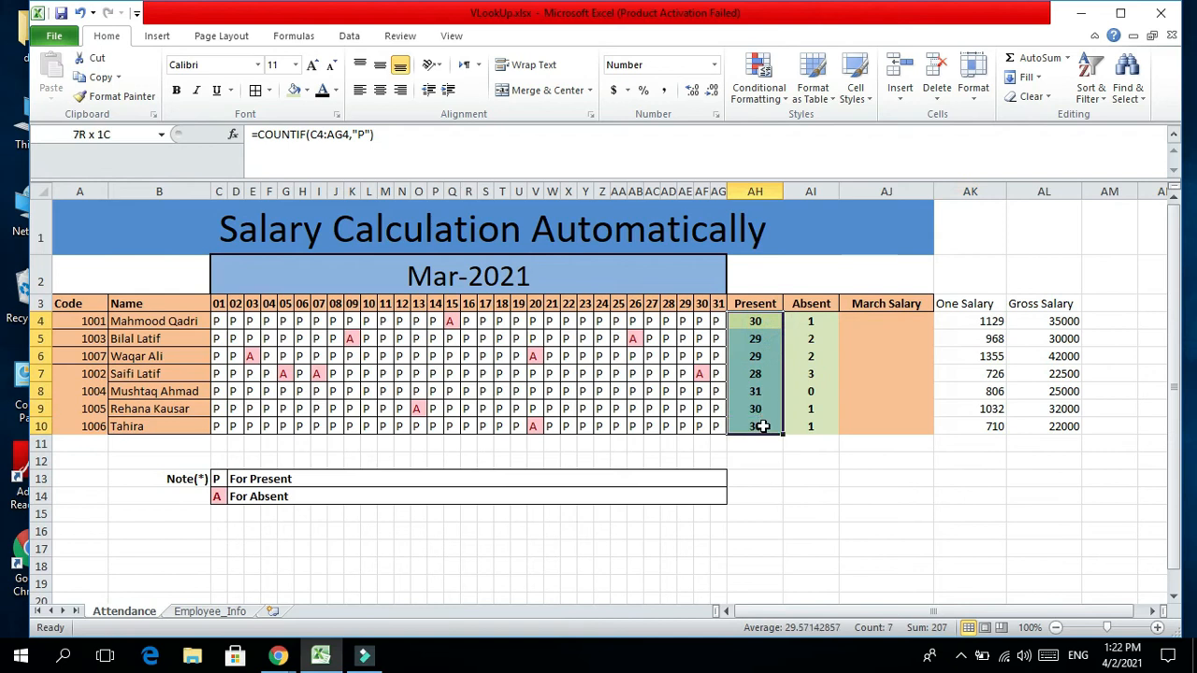
pyautogui.click(915, 324)
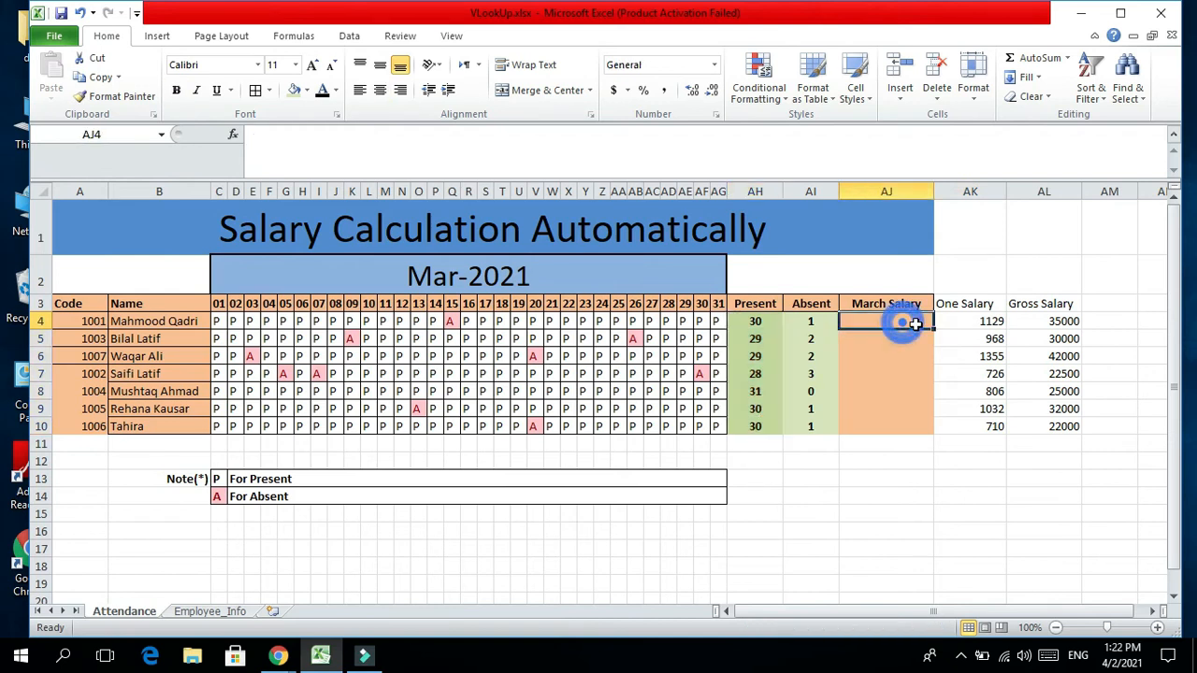
pyautogui.write('=')
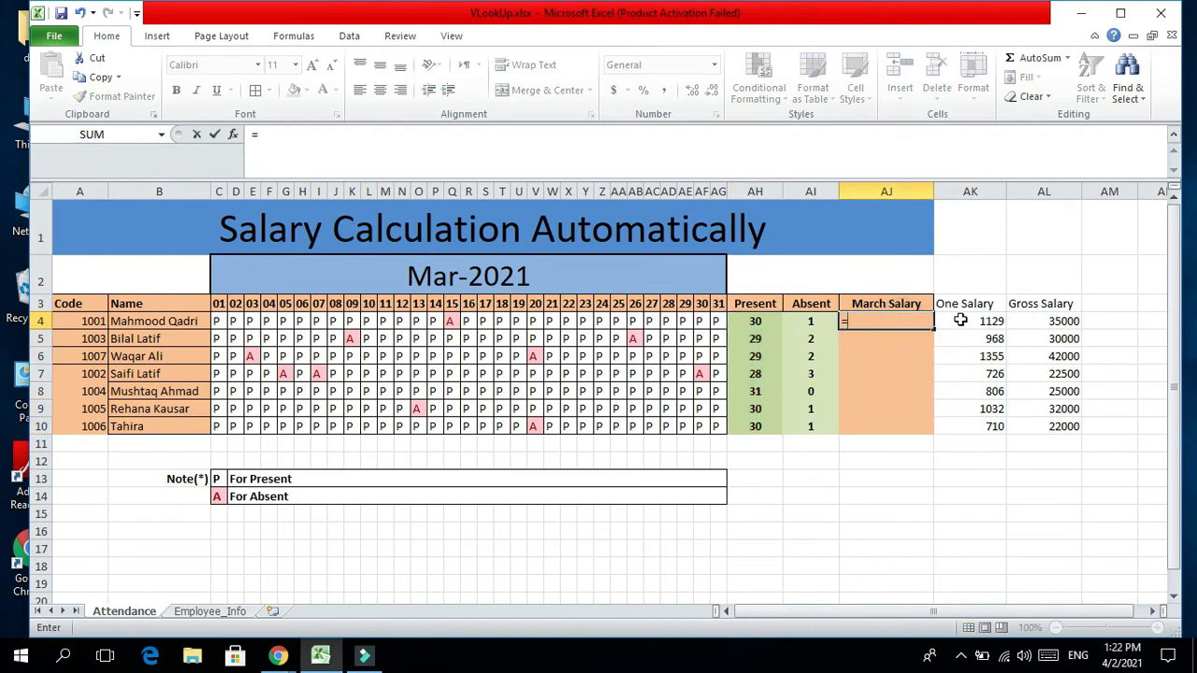
pyautogui.click(960, 321)
pyautogui.write('*')
pyautogui.click(751, 321)
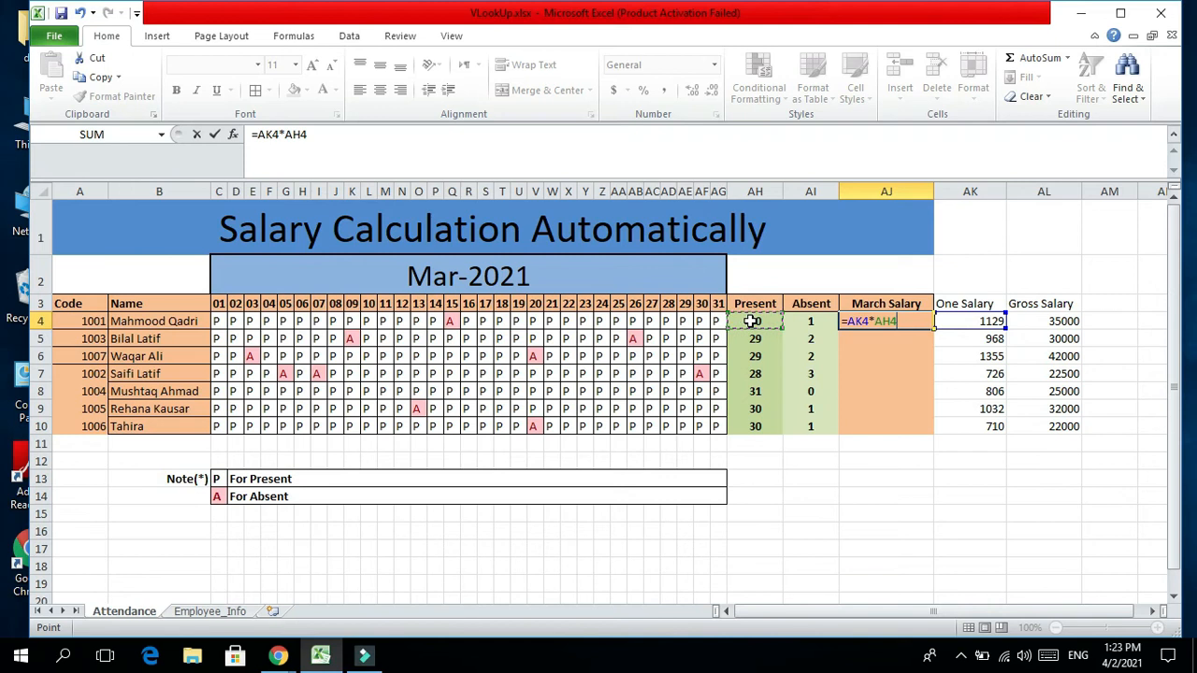
pyautogui.press('Return')
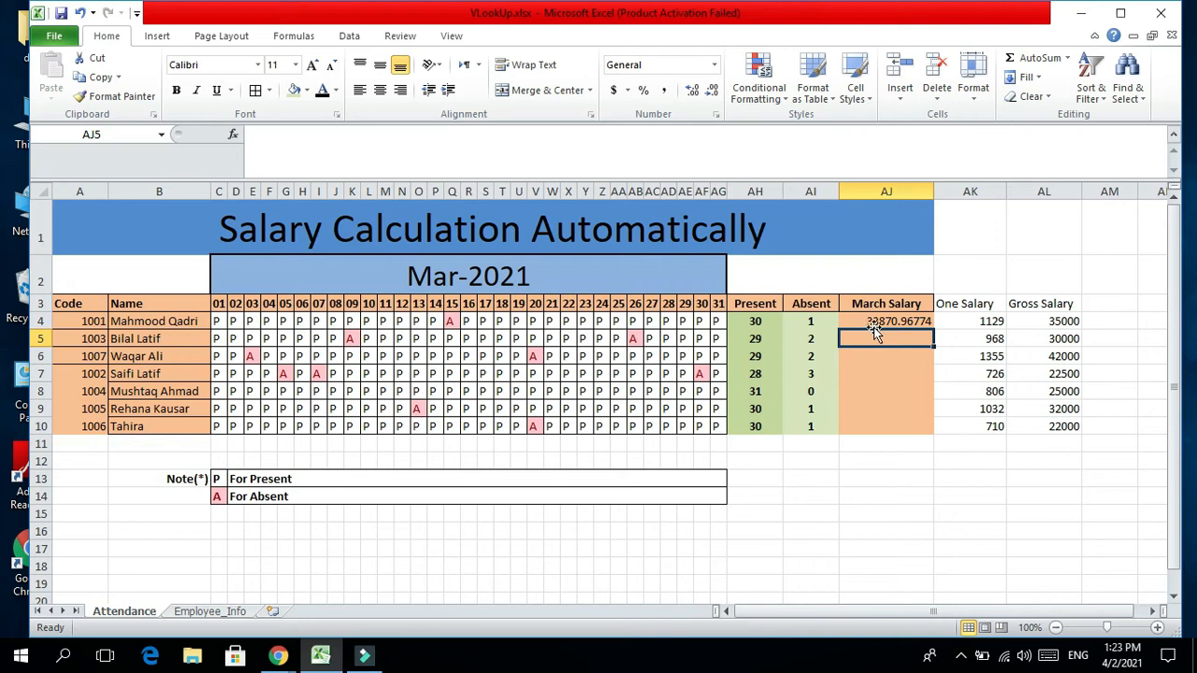
pyautogui.click(893, 323)
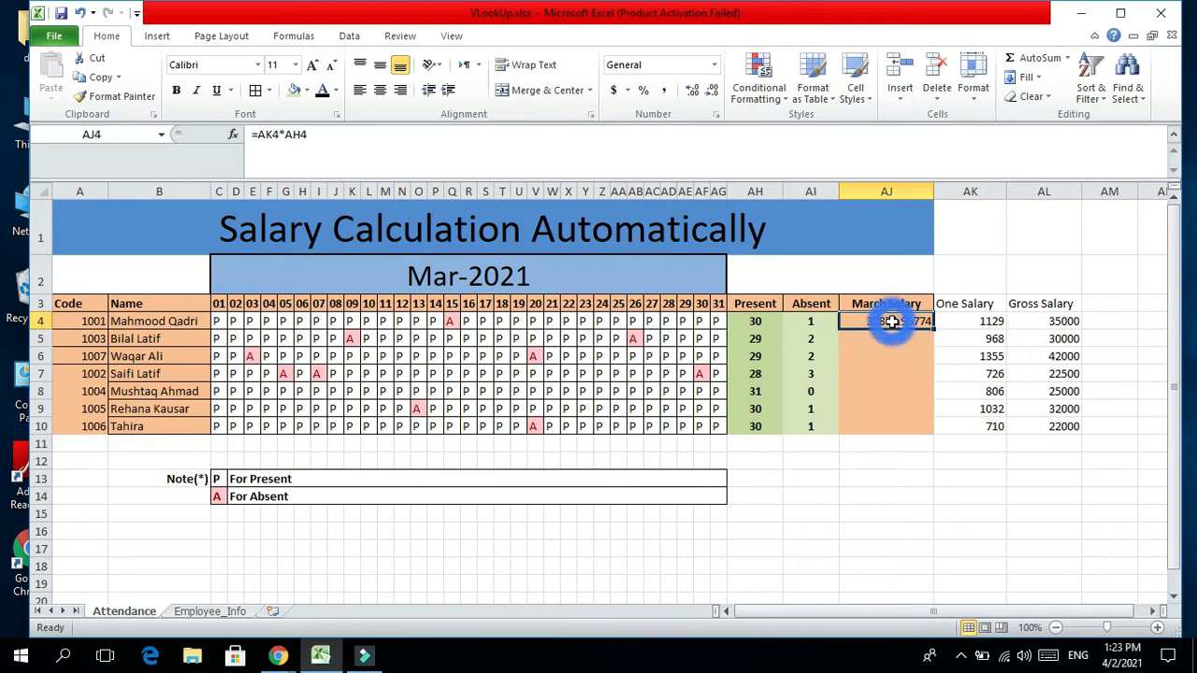
# Fill the March Salary formula from AJ4 down through AJ10 and check the row 5 employee's Gross Salary, attendance counts and March Salary
pyautogui.moveTo(932, 330); pyautogui.dragTo(934, 429)
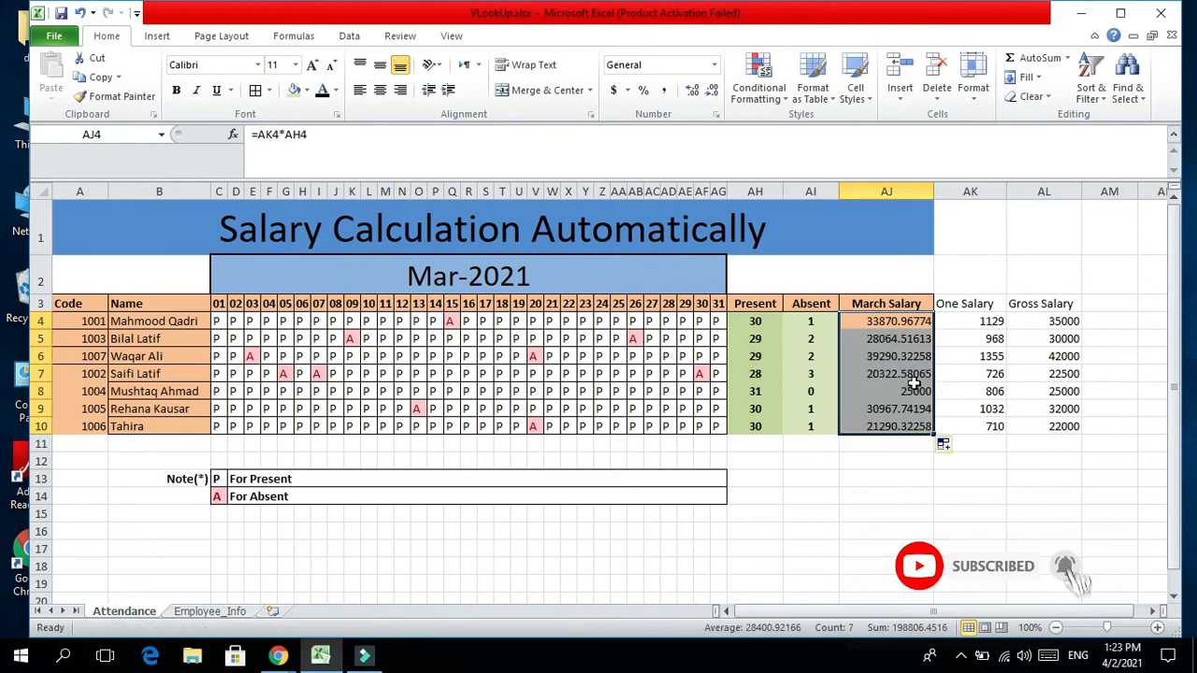
pyautogui.click(894, 340)
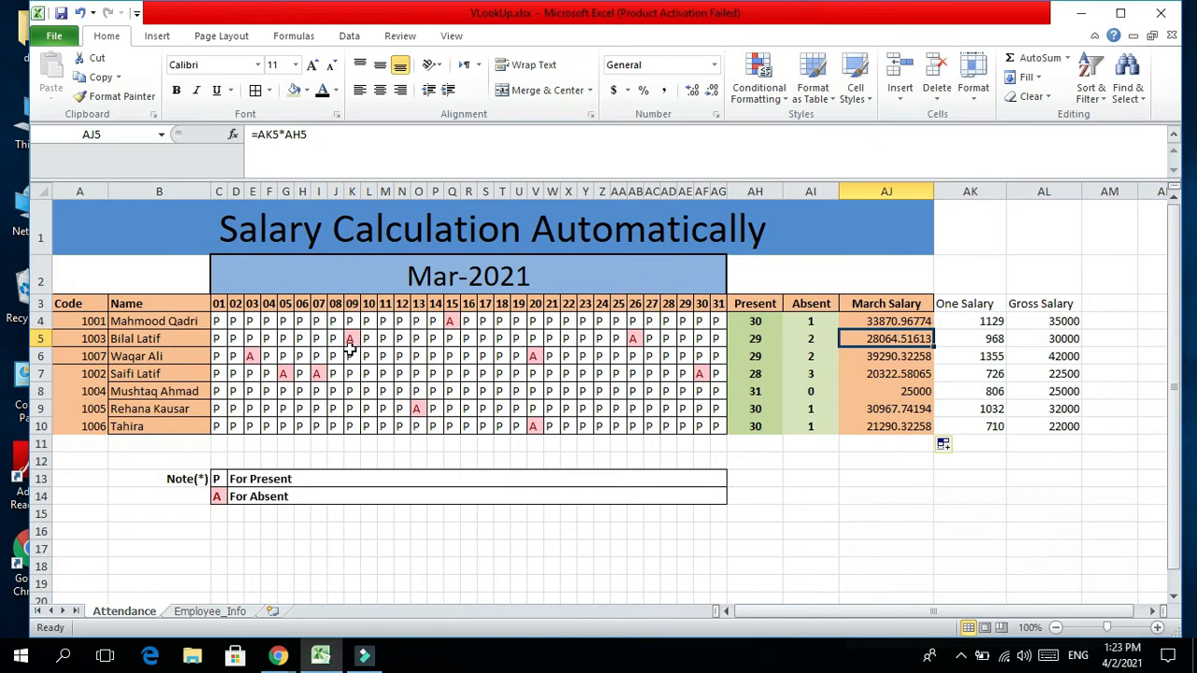
pyautogui.moveTo(94, 340); pyautogui.dragTo(145, 340)
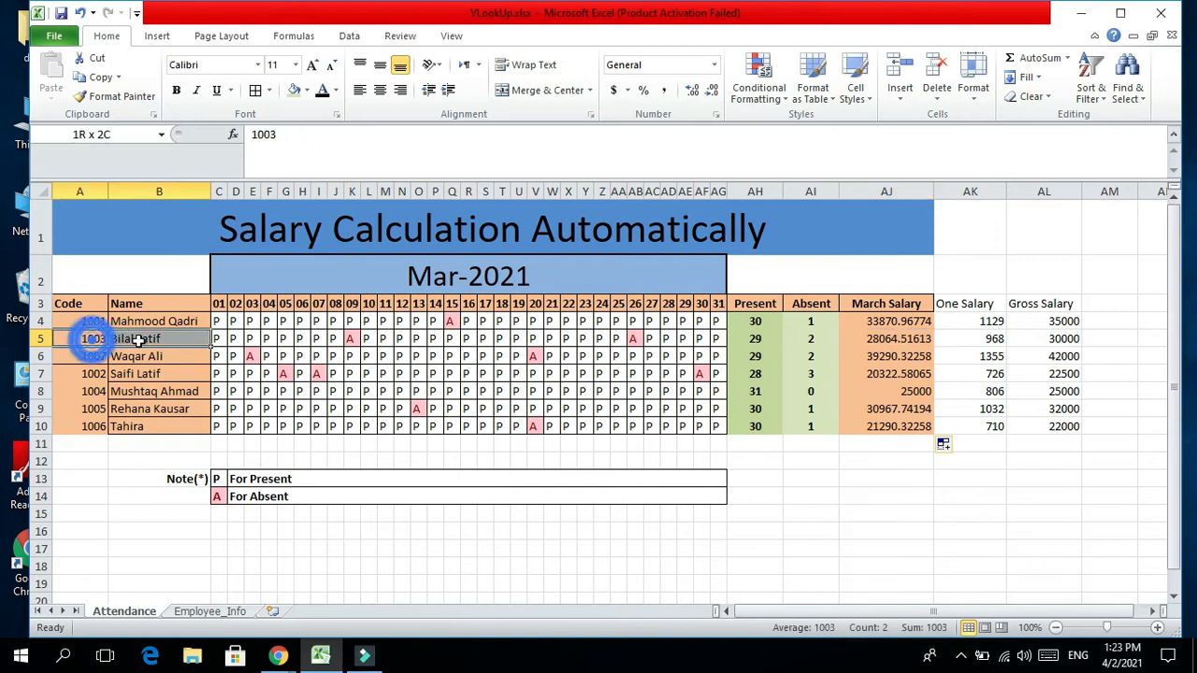
pyautogui.click(1055, 340)
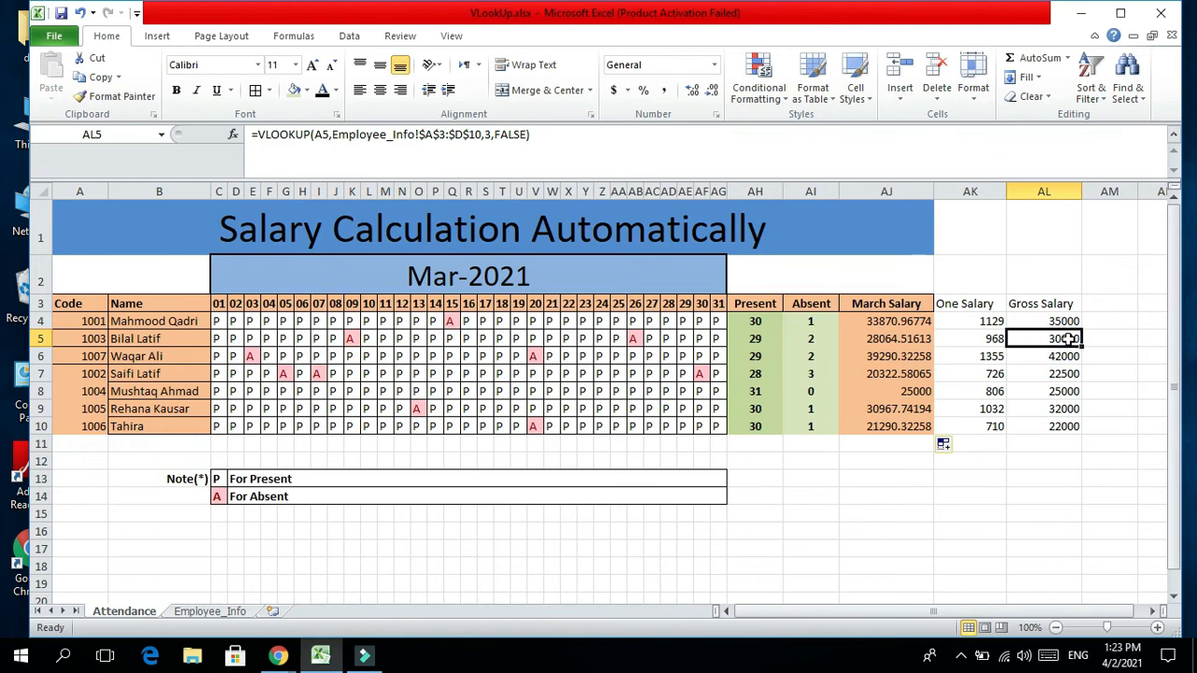
pyautogui.click(811, 341)
pyautogui.click(762, 341)
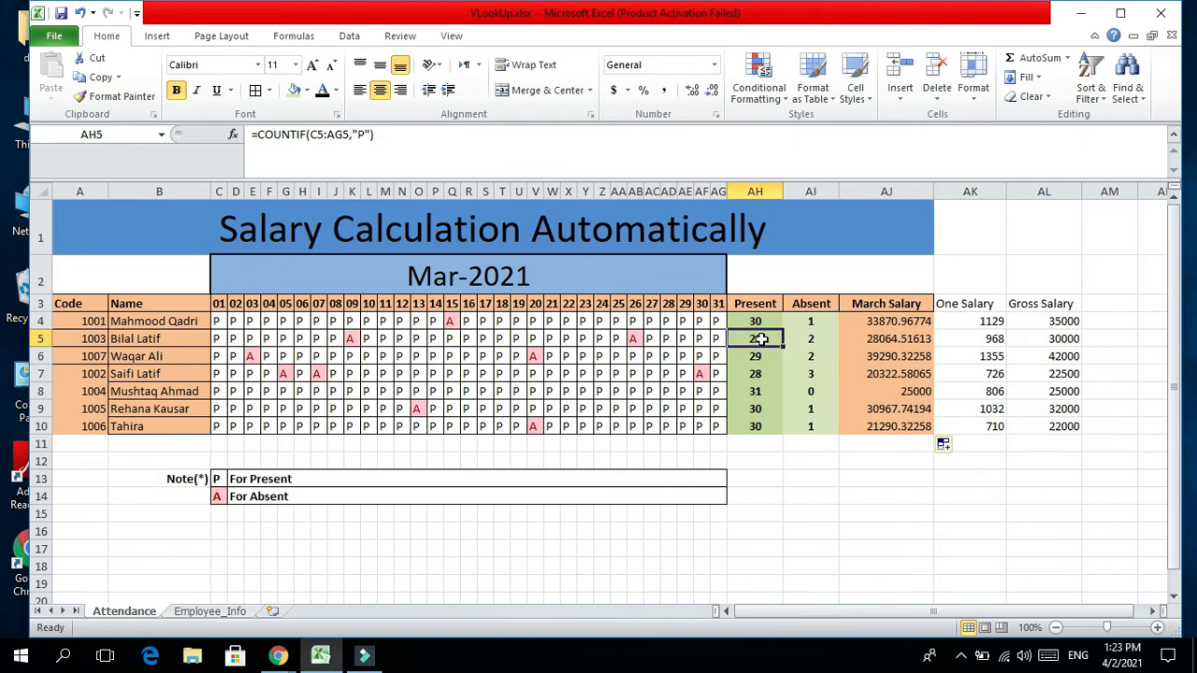
pyautogui.click(866, 339)
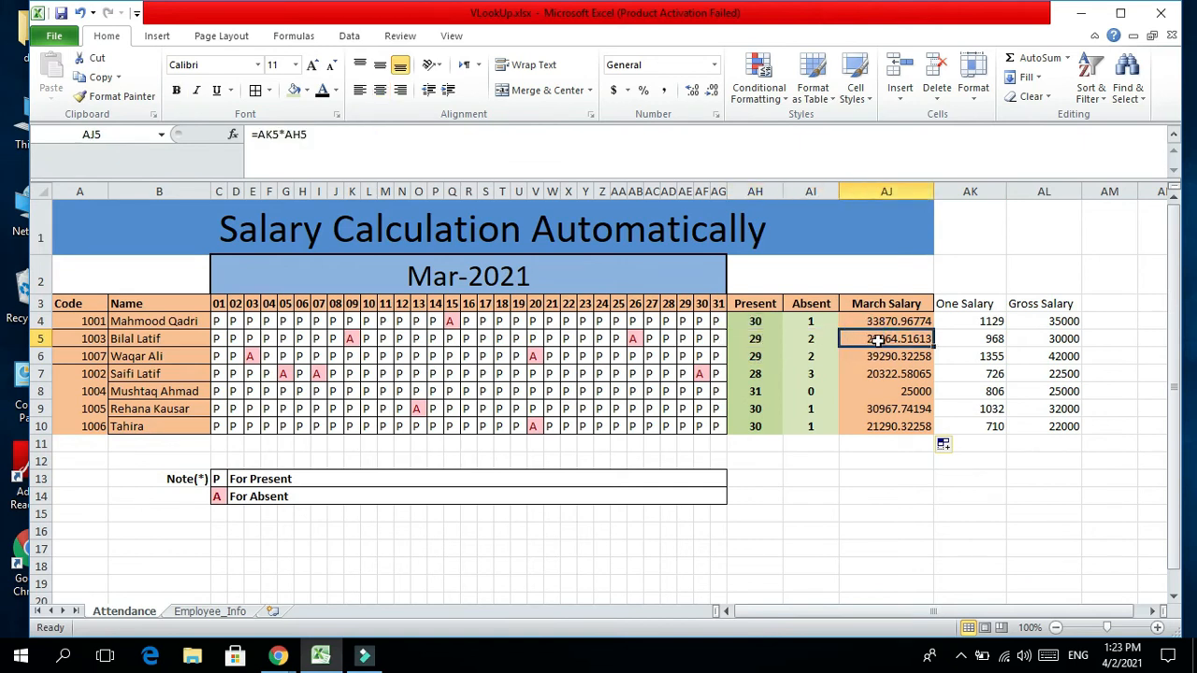
# Format the March Salary values in AJ4:AJ10 with a thousands separator and no decimal places, and review the column
pyautogui.moveTo(924, 321); pyautogui.dragTo(923, 427)
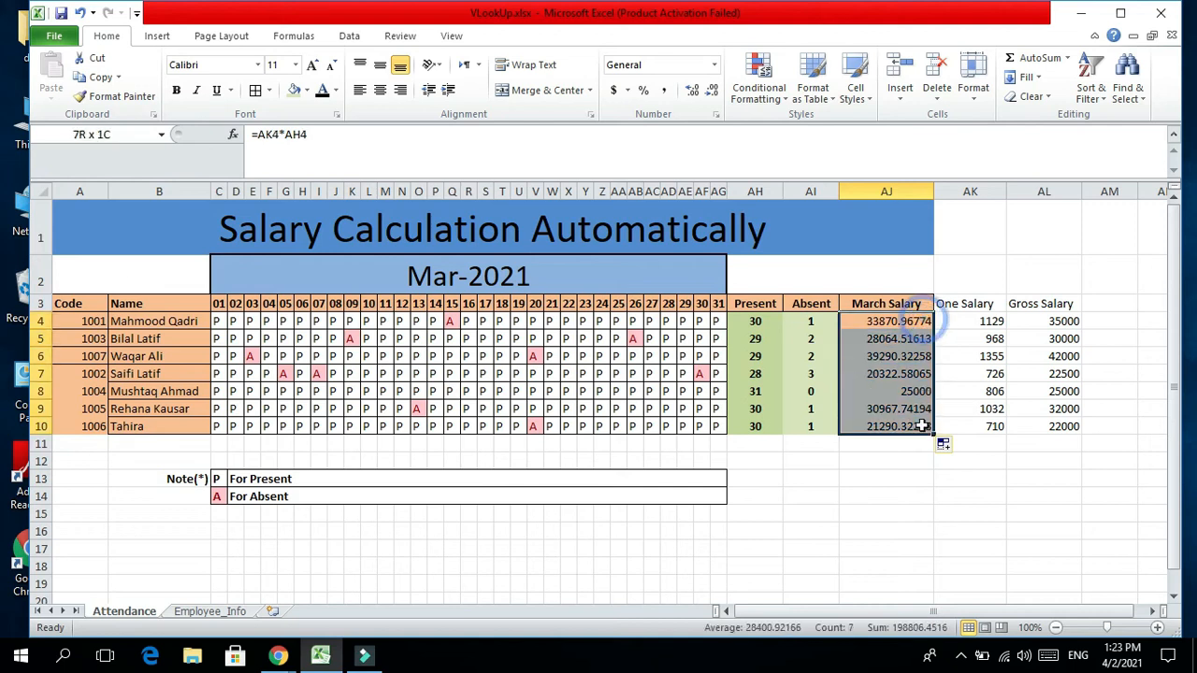
pyautogui.click(711, 90)
pyautogui.click(712, 89)
pyautogui.click(711, 90)
pyautogui.click(712, 90)
pyautogui.click(712, 89)
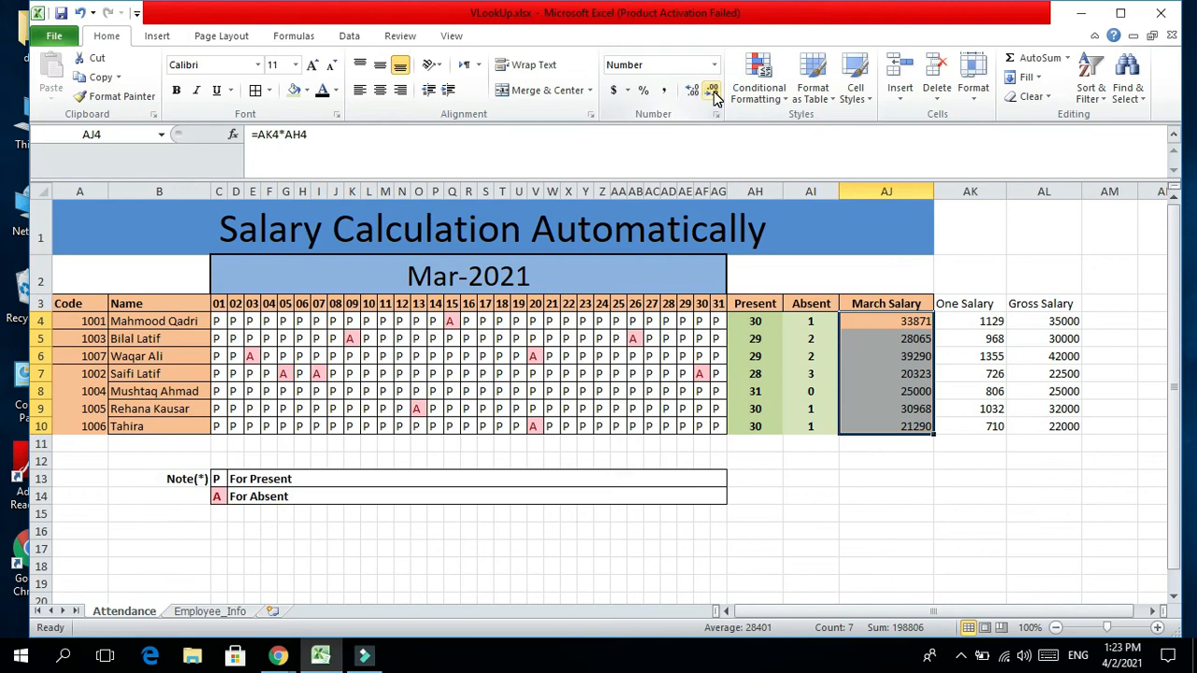
pyautogui.click(664, 92)
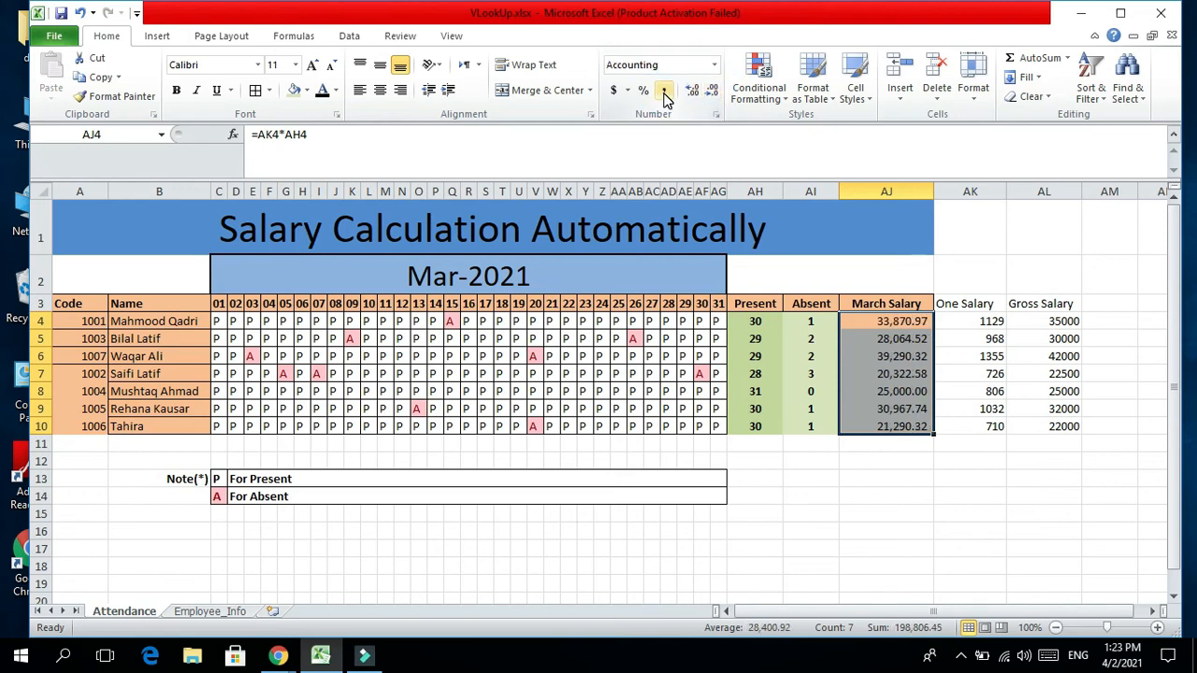
pyautogui.click(711, 90)
pyautogui.click(711, 90)
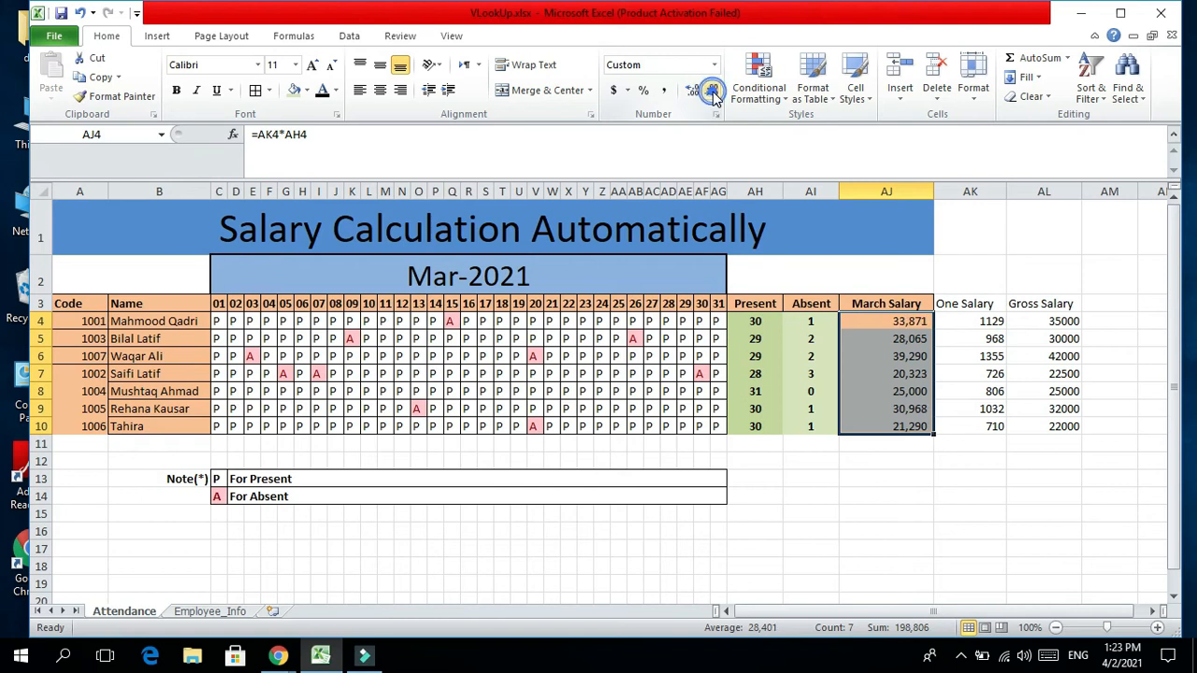
pyautogui.click(896, 321)
pyautogui.moveTo(898, 304); pyautogui.dragTo(909, 421)
# Hide the One Salary and Gross Salary columns AK and AL, and review the attendance, Present, Absent and March Salary data
pyautogui.moveTo(977, 192); pyautogui.dragTo(1041, 190)
pyautogui.rightClick(1041, 189)
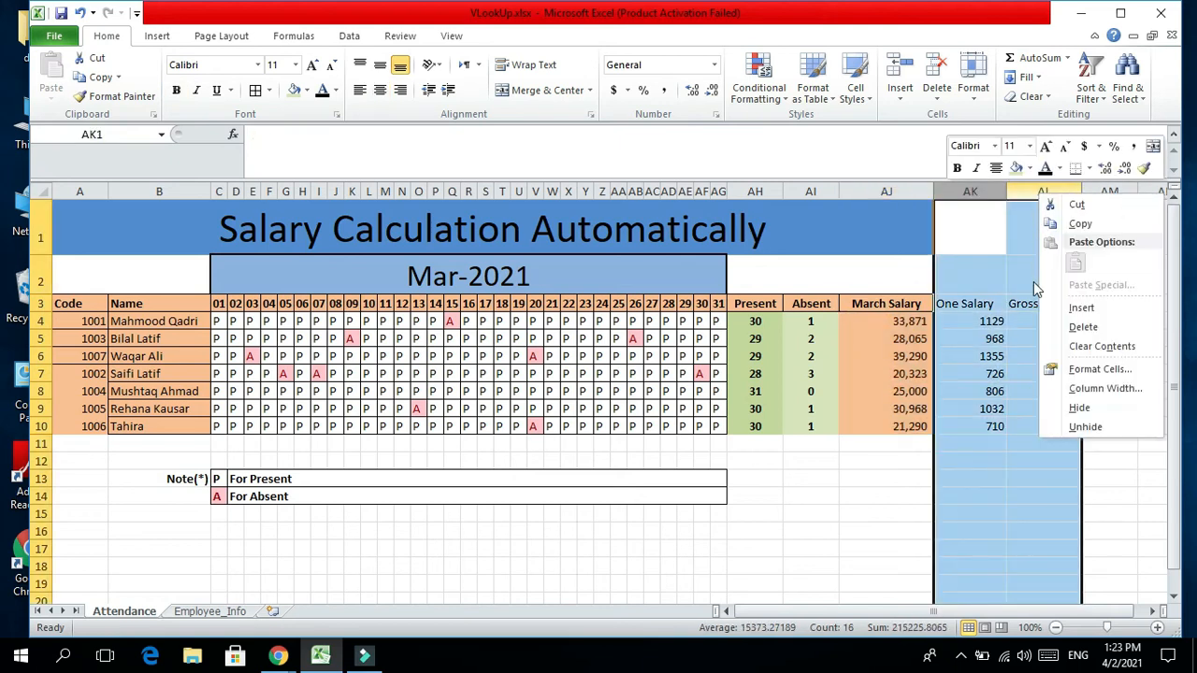
pyautogui.click(1059, 409)
pyautogui.click(976, 376)
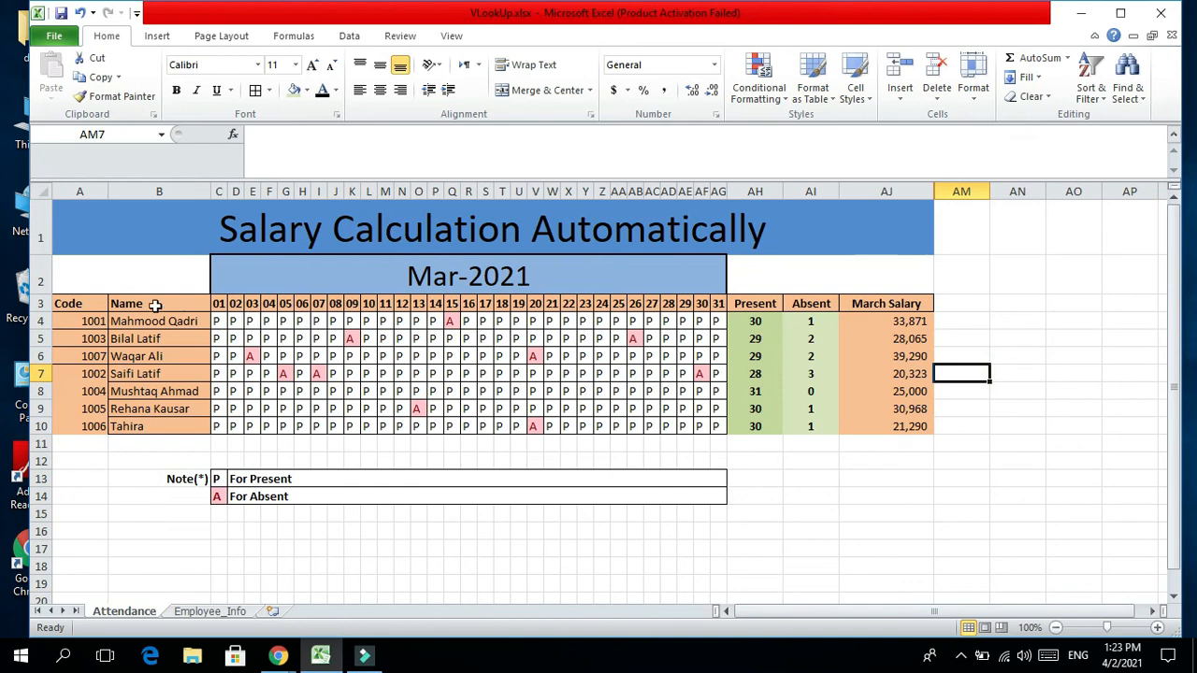
pyautogui.moveTo(99, 305); pyautogui.dragTo(715, 429)
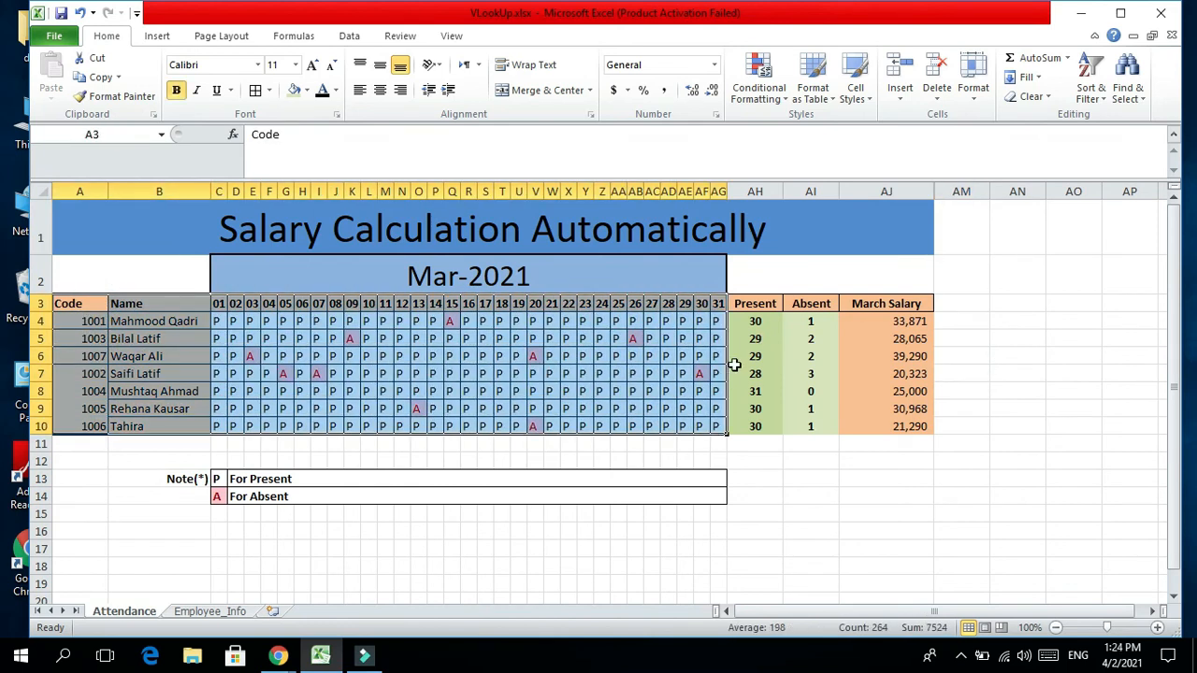
pyautogui.click(753, 323)
pyautogui.moveTo(753, 307); pyautogui.dragTo(770, 425)
pyautogui.moveTo(812, 308); pyautogui.dragTo(813, 428)
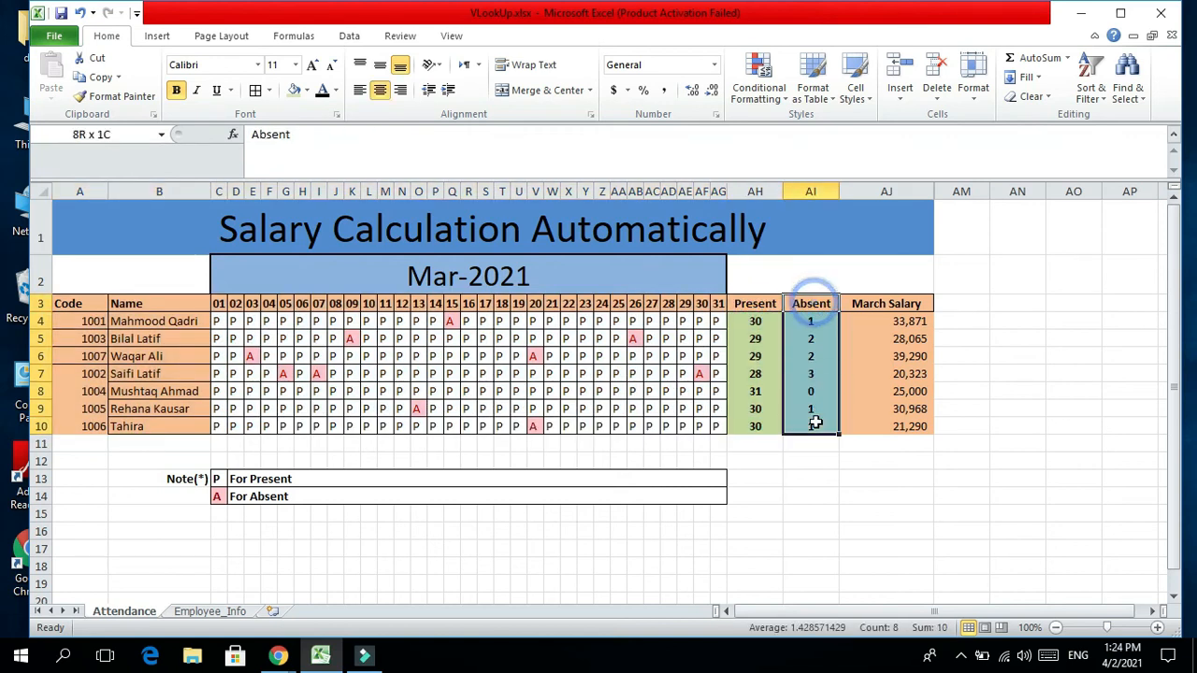
pyautogui.moveTo(889, 308); pyautogui.dragTo(882, 426)
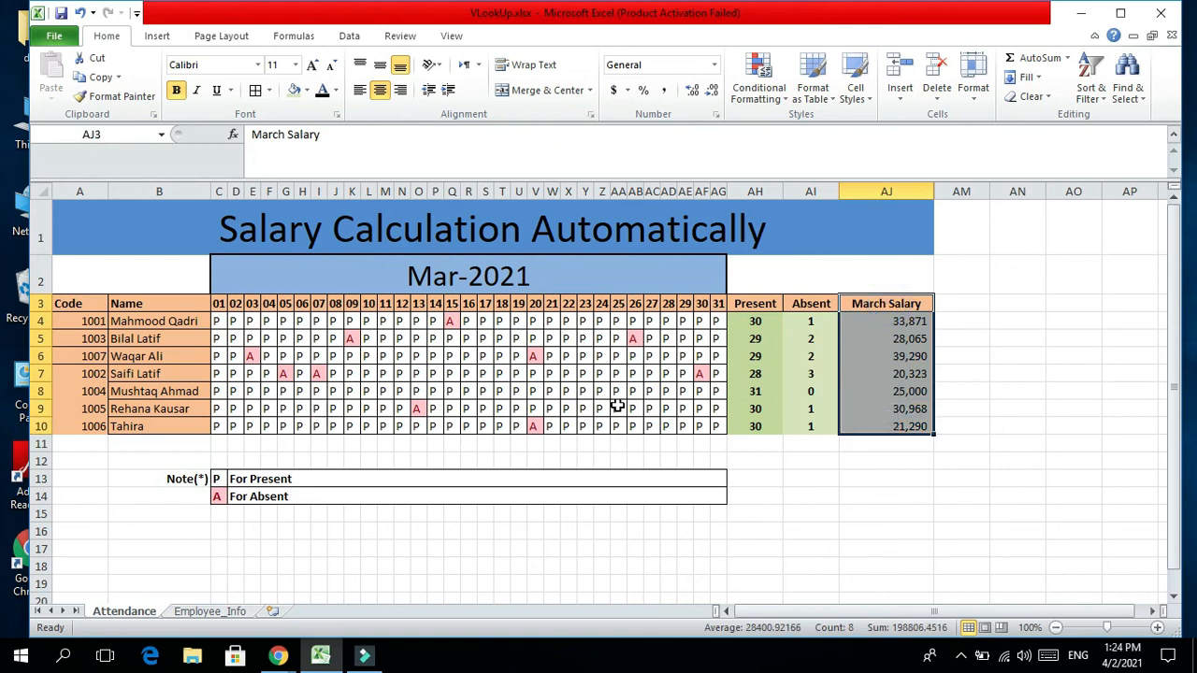
# Mark the row 9 employee absent on day 24 by entering A in Z9, and check that row's Present, Absent and March Salary
pyautogui.click(418, 409)
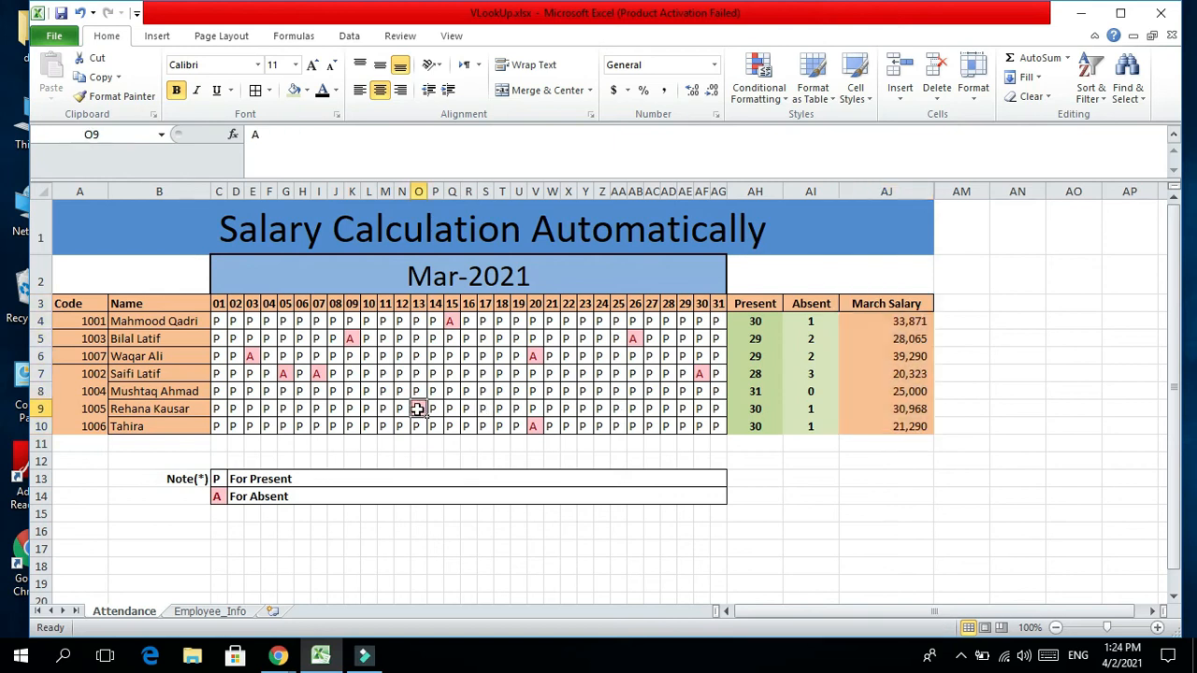
pyautogui.click(601, 409)
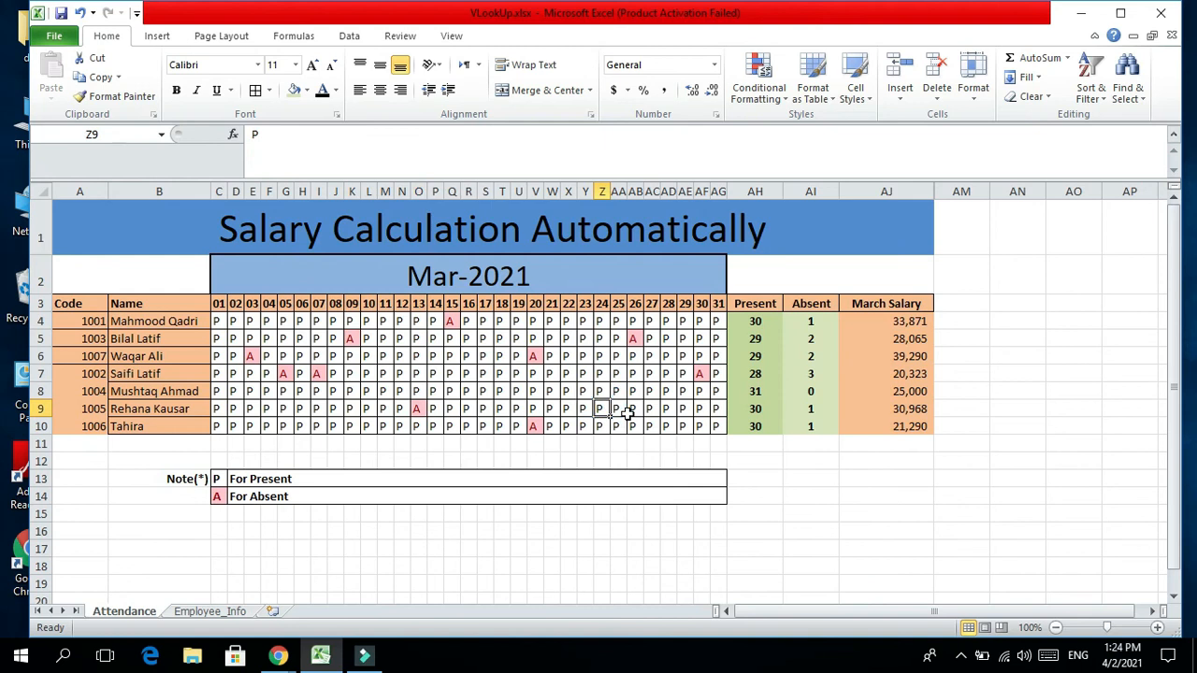
pyautogui.write('A')
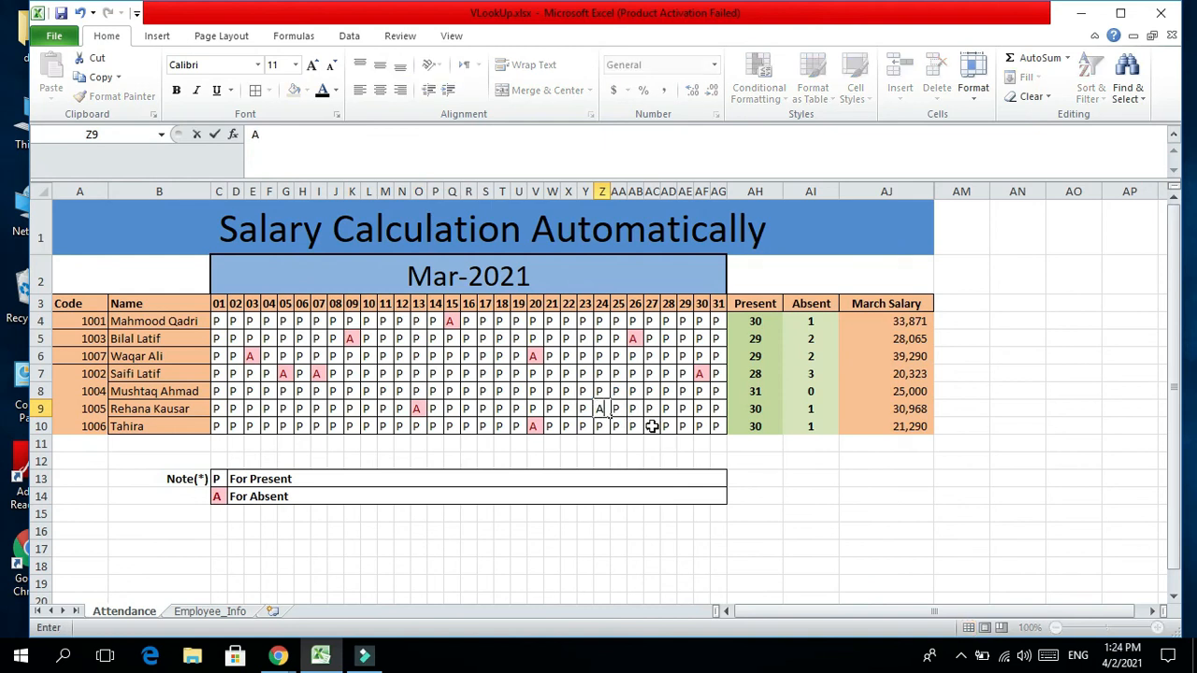
pyautogui.click(769, 410)
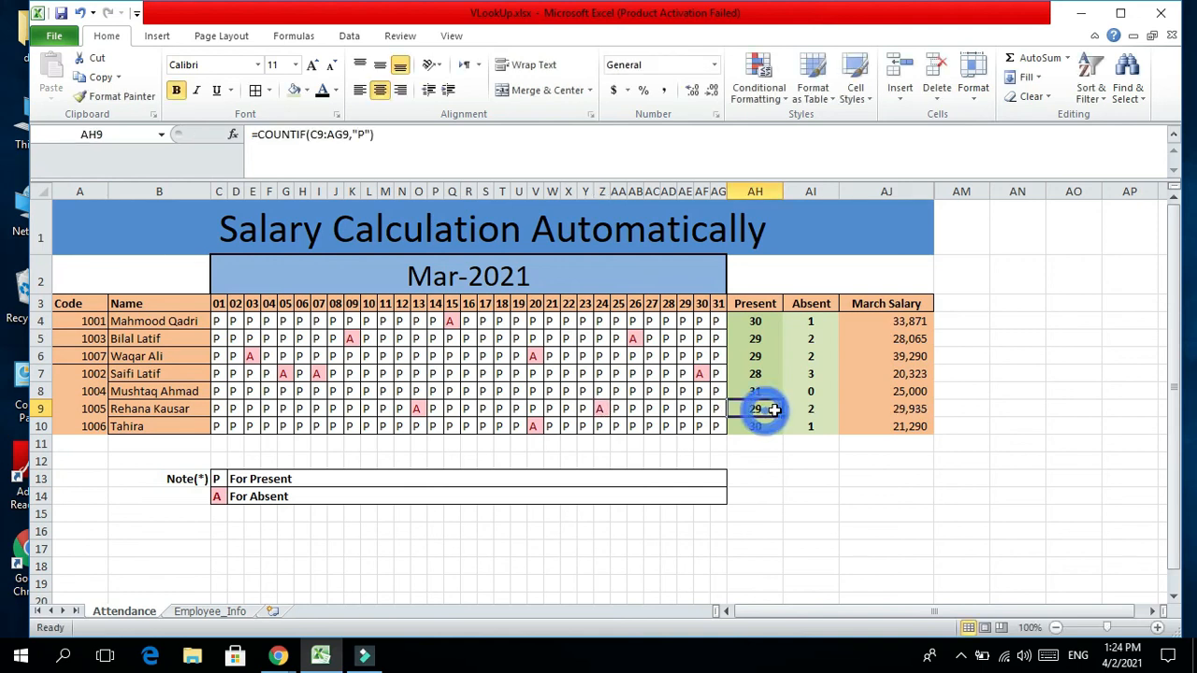
pyautogui.click(821, 409)
pyautogui.click(875, 409)
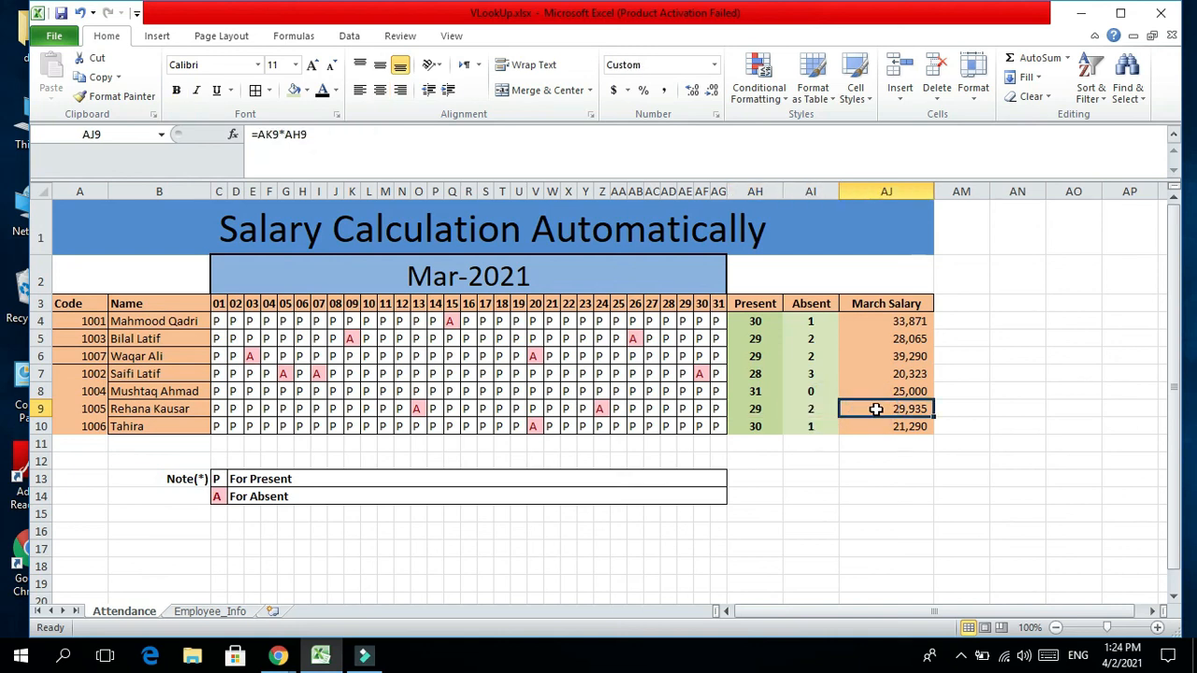
pyautogui.click(683, 341)
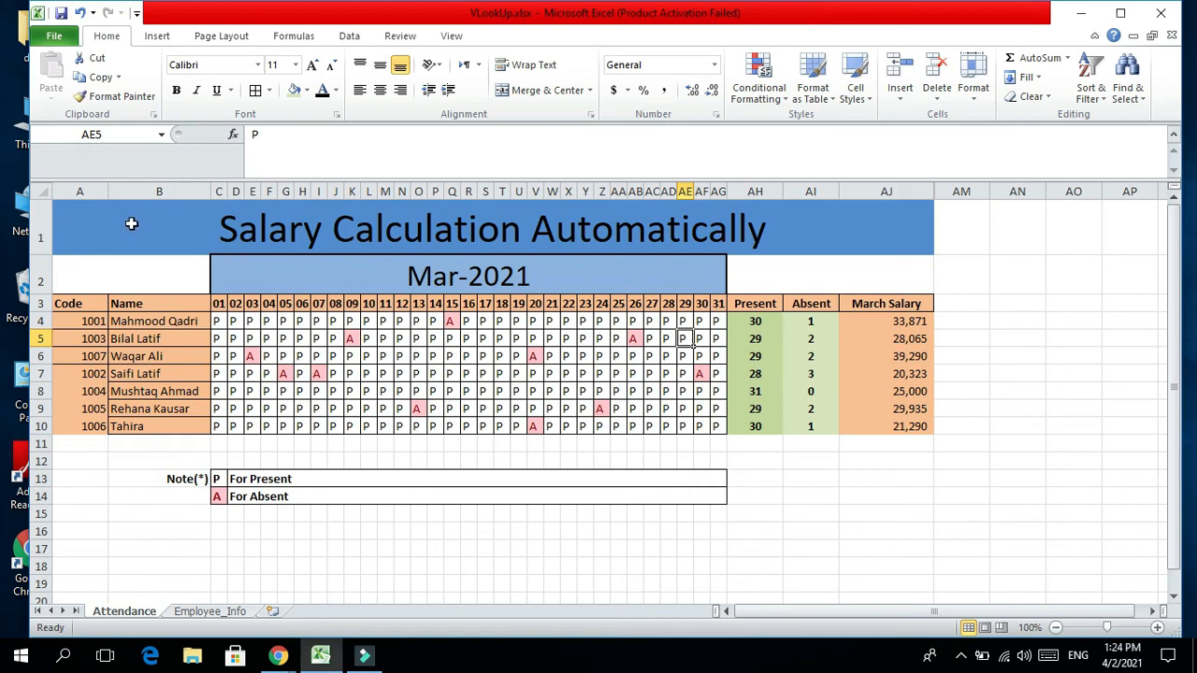
pyautogui.moveTo(337, 664)
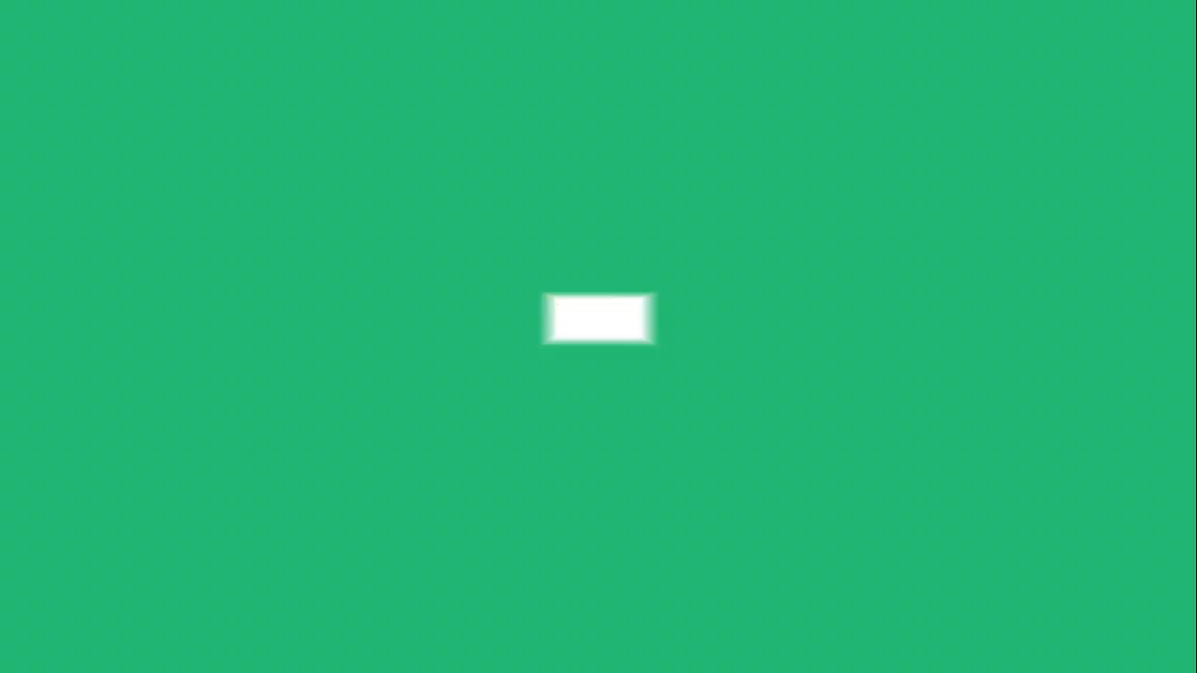